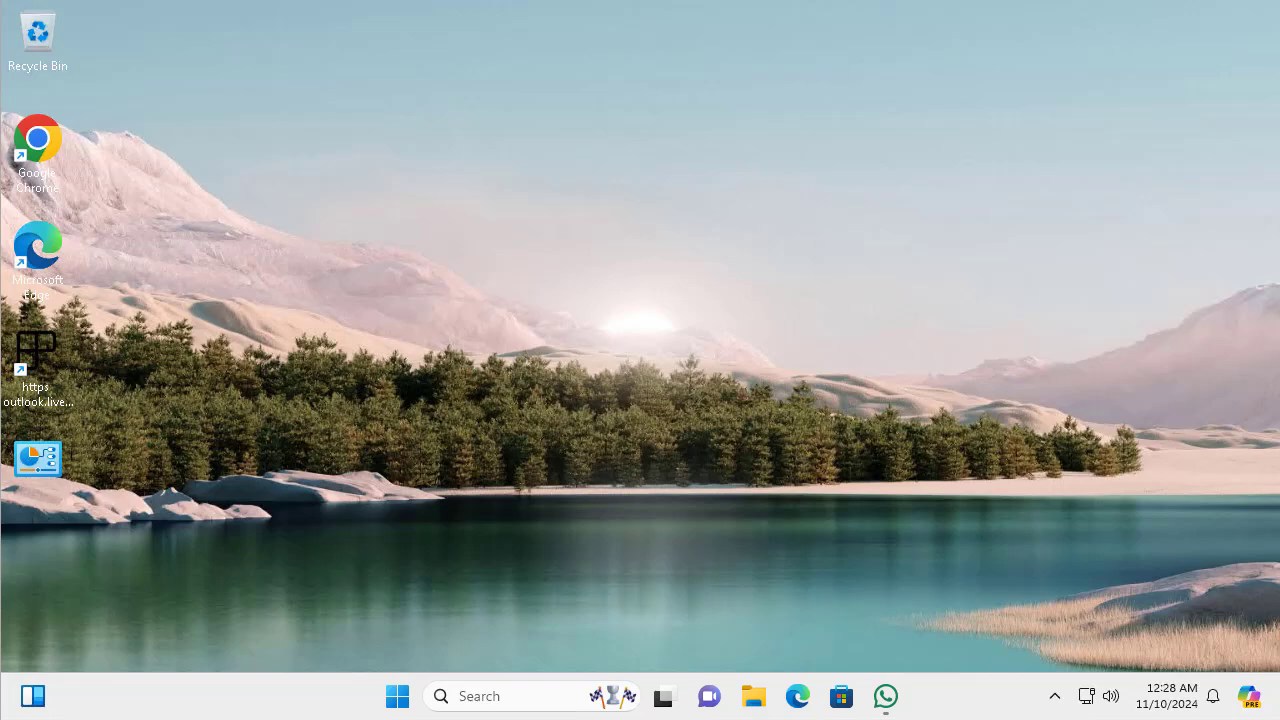
- Open Event Viewer from the Windows desktop
{"action": "right_click", "coordinate": [400, 700]}
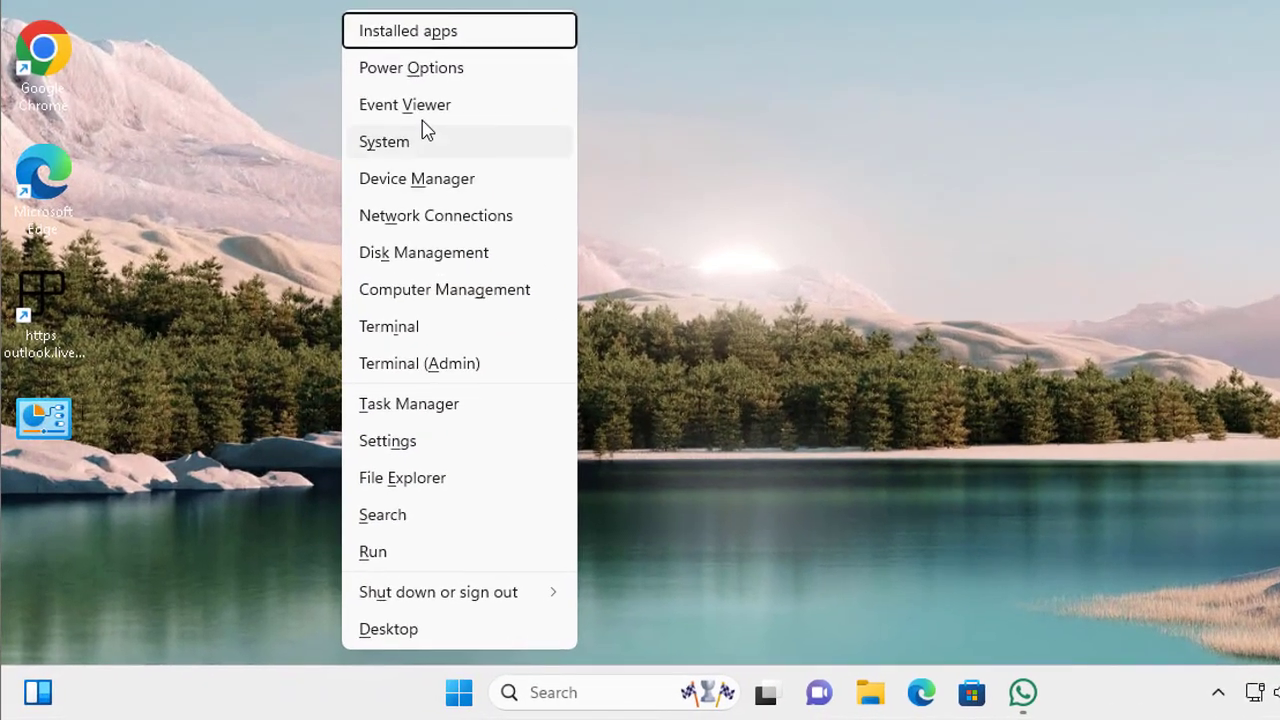
{"action": "left_click", "coordinate": [829, 263]}
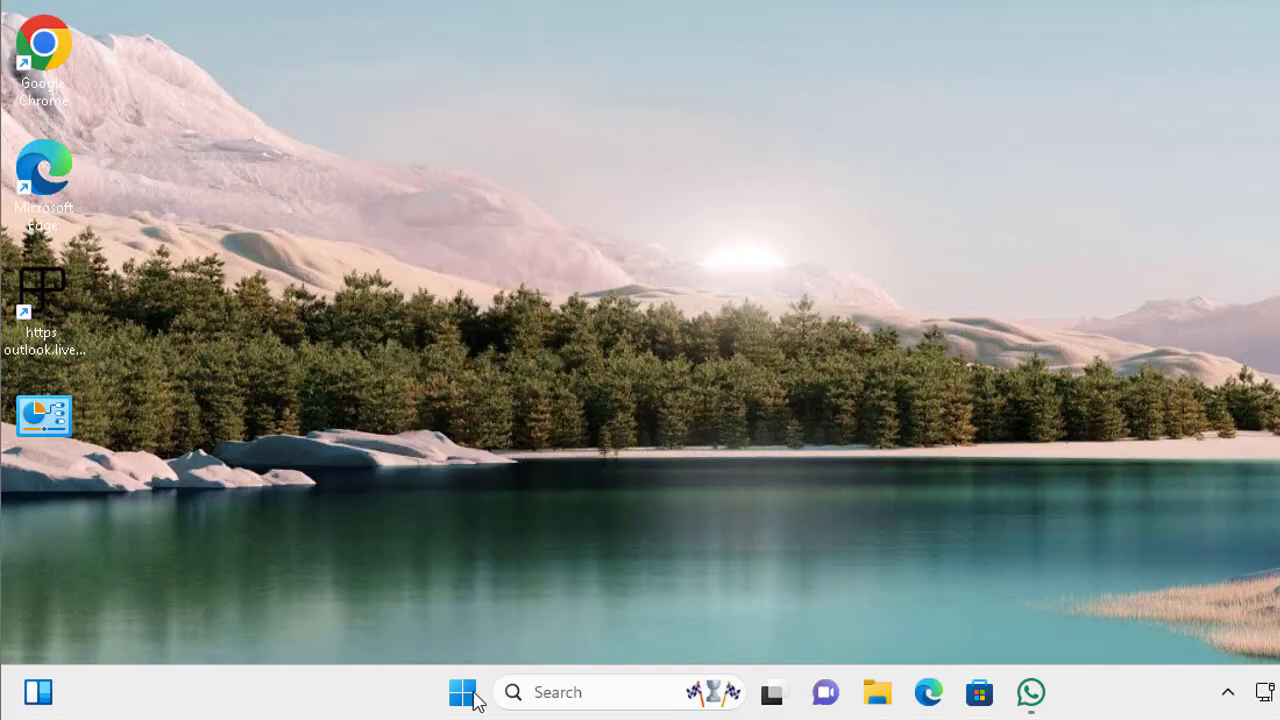
{"action": "right_click", "coordinate": [463, 692]}
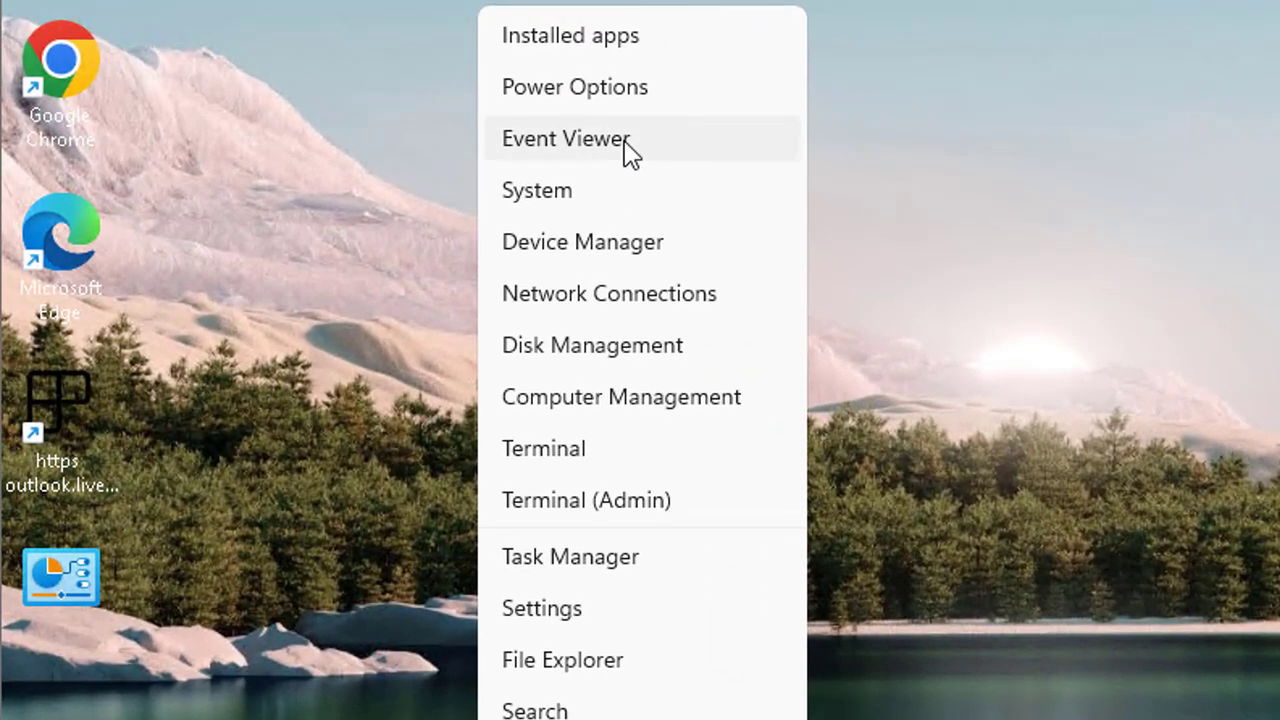
{"action": "left_click", "coordinate": [624, 140]}
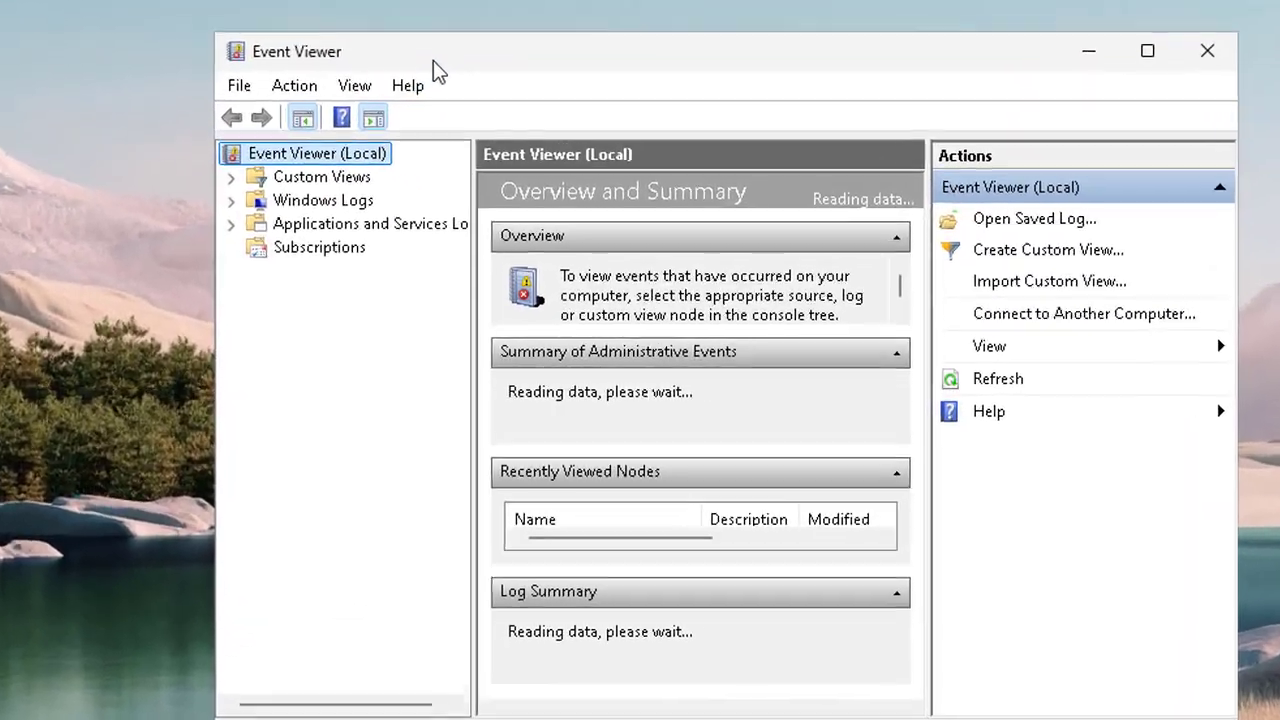
- Expand Windows Logs, display the Setup log and then the System log, and widen the window to show more event columns
{"action": "left_click", "coordinate": [232, 200]}
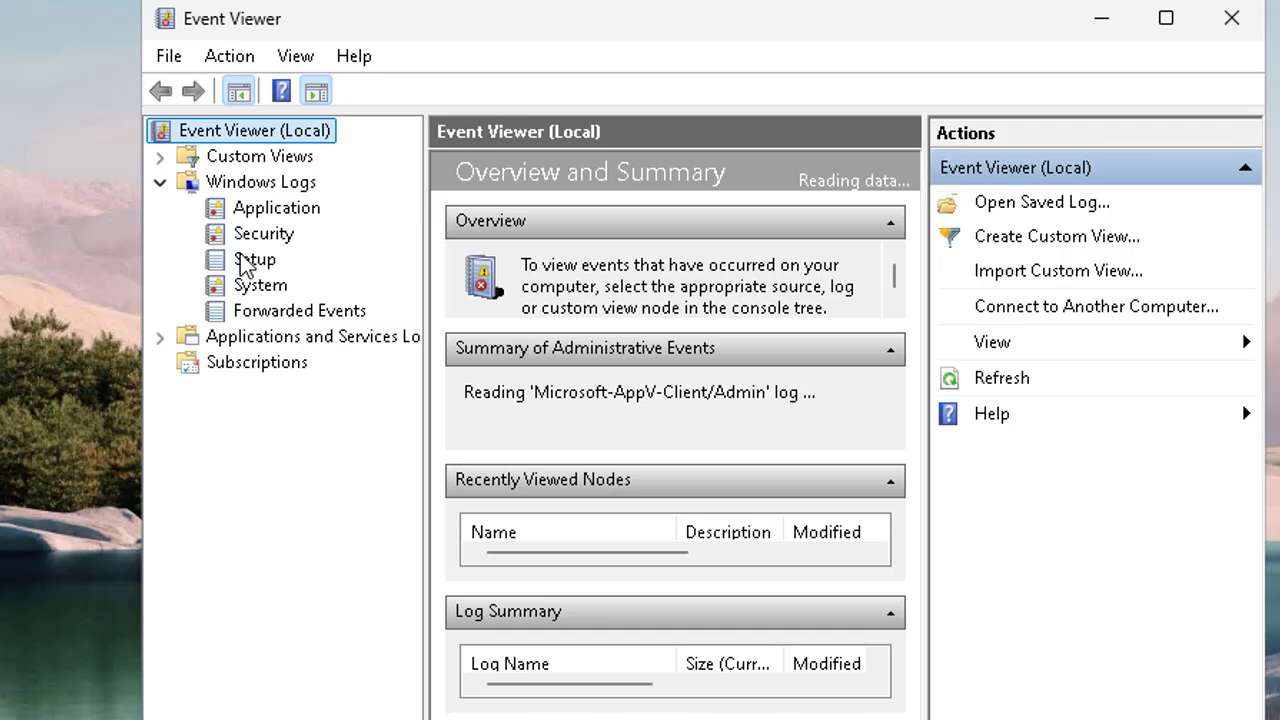
{"action": "left_click", "coordinate": [252, 262]}
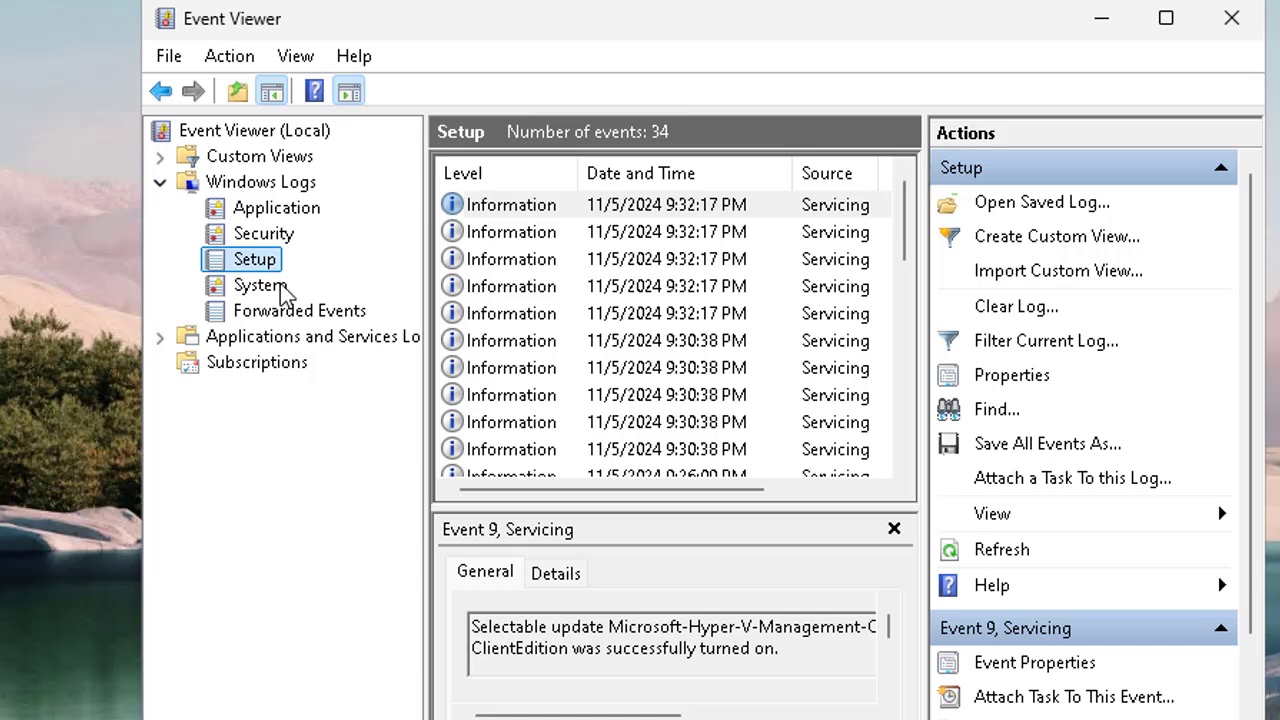
{"action": "left_click", "coordinate": [283, 286]}
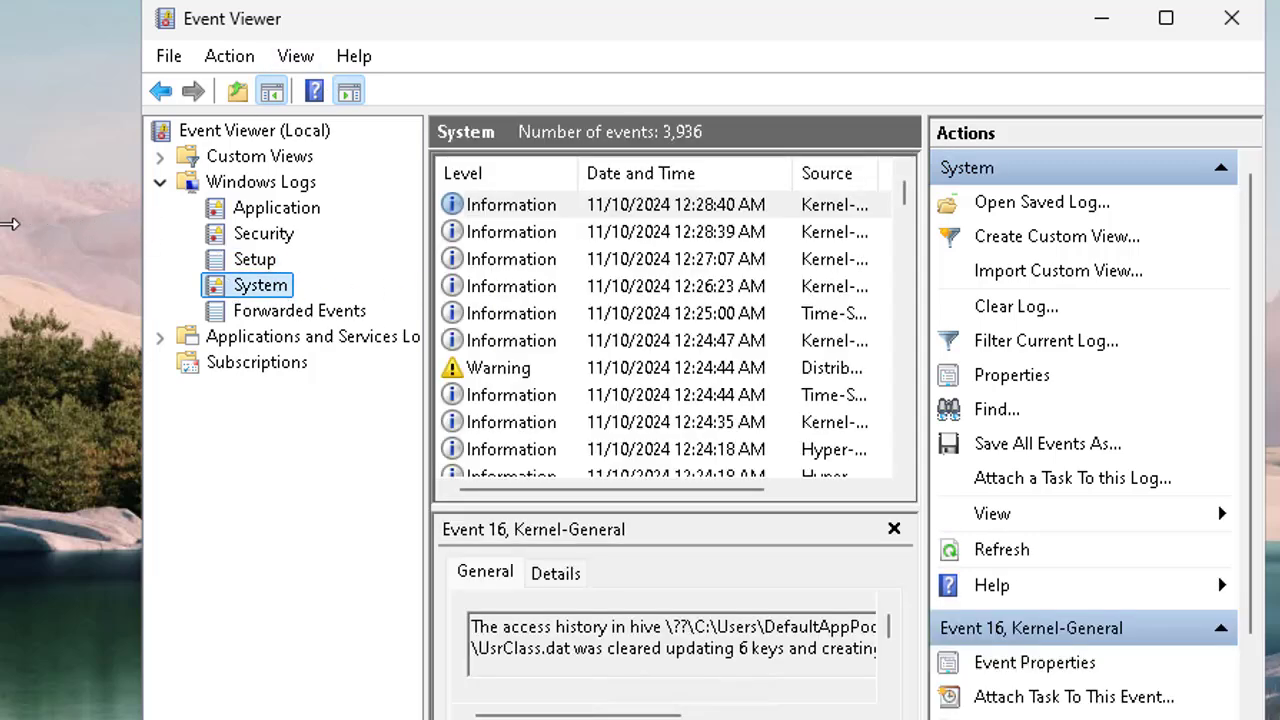
{"action": "left_click_drag", "start_coordinate": [144, 400], "coordinate": [0, 400]}
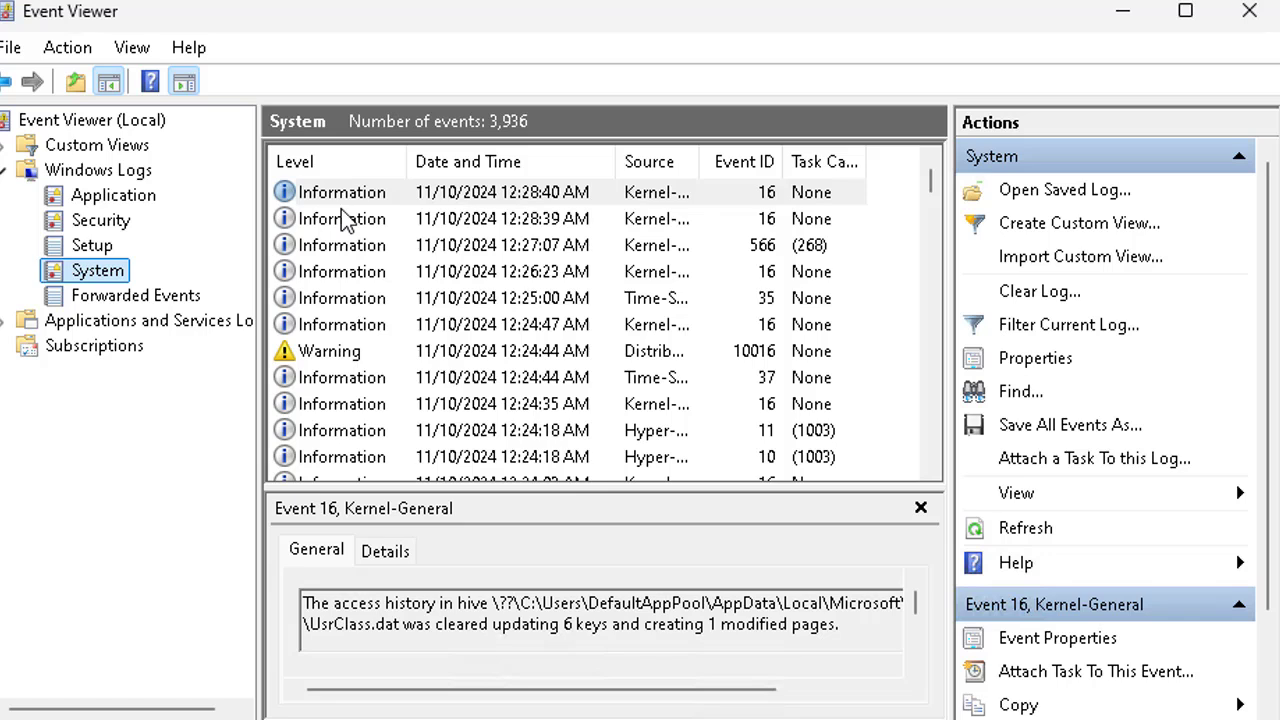
- Inspect the recent Information entries in the System log, and select the Warning entry with event ID 10016
{"action": "left_click", "coordinate": [348, 226]}
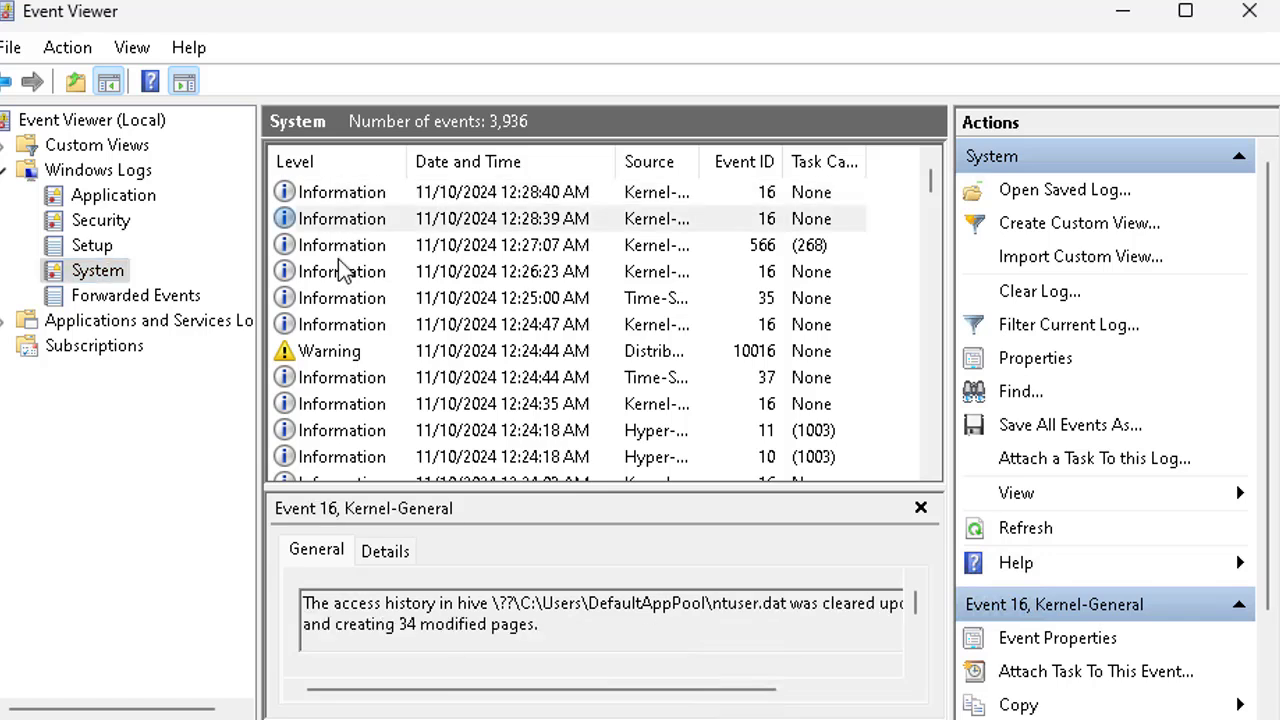
{"action": "left_click", "coordinate": [343, 250]}
{"action": "left_click", "coordinate": [334, 357]}
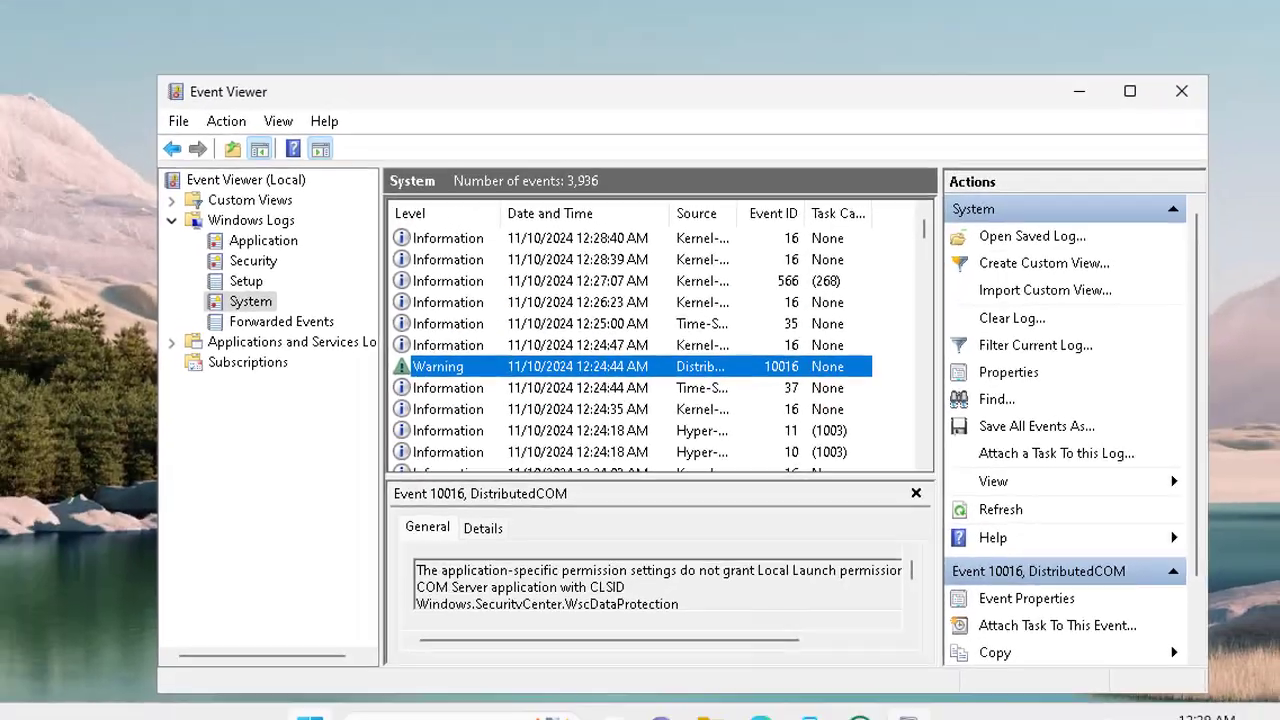
- Open Device Manager and collapse the System devices and Other devices categories
{"action": "right_click", "coordinate": [377, 698]}
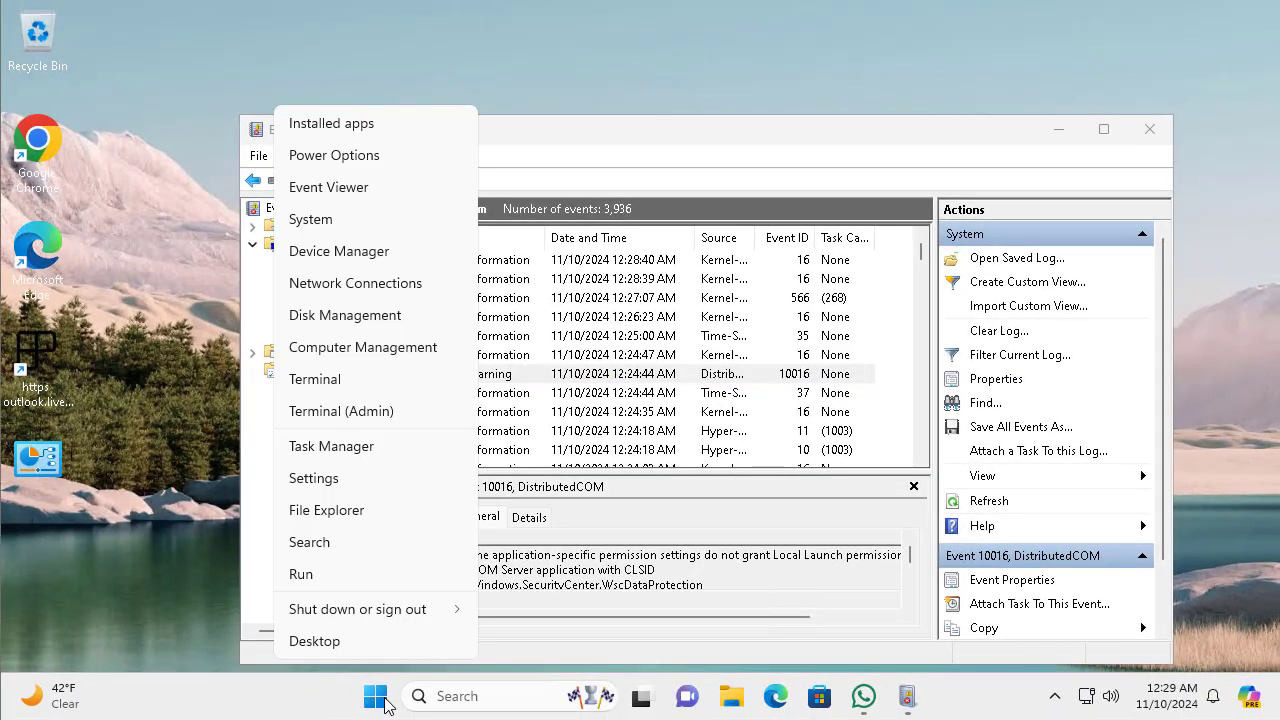
{"action": "left_click", "coordinate": [349, 262]}
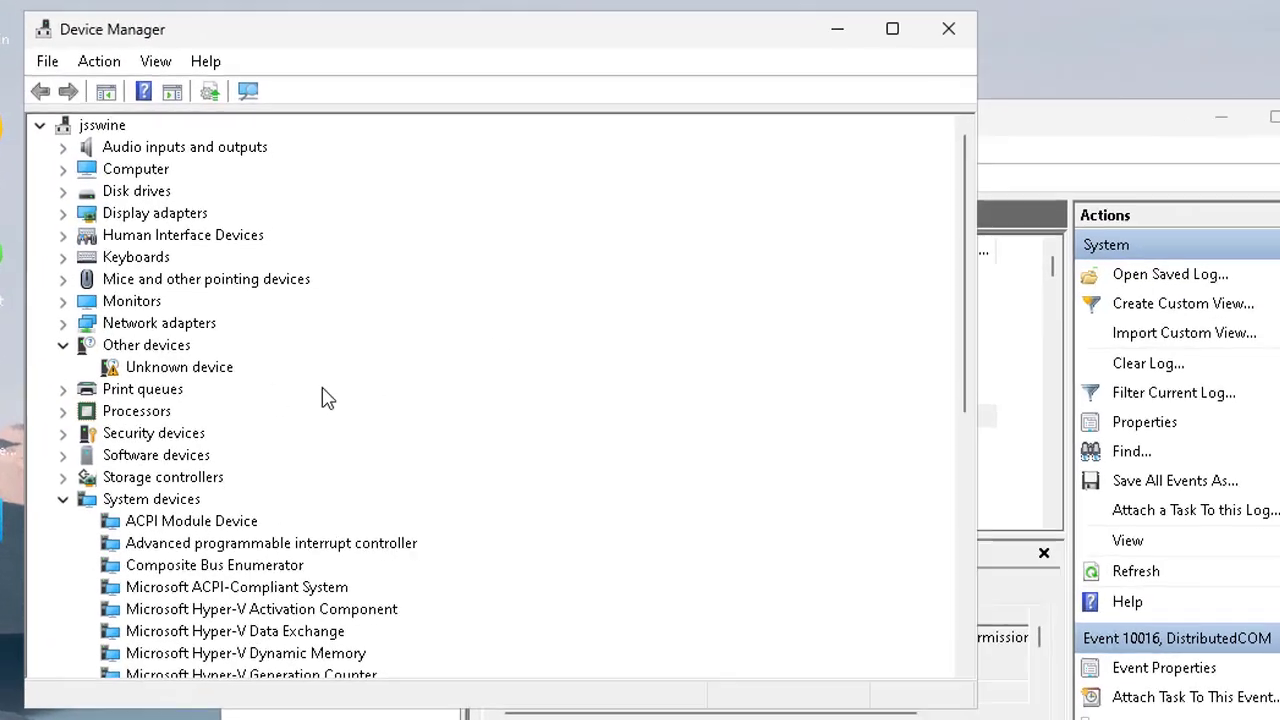
{"action": "left_click", "coordinate": [63, 499]}
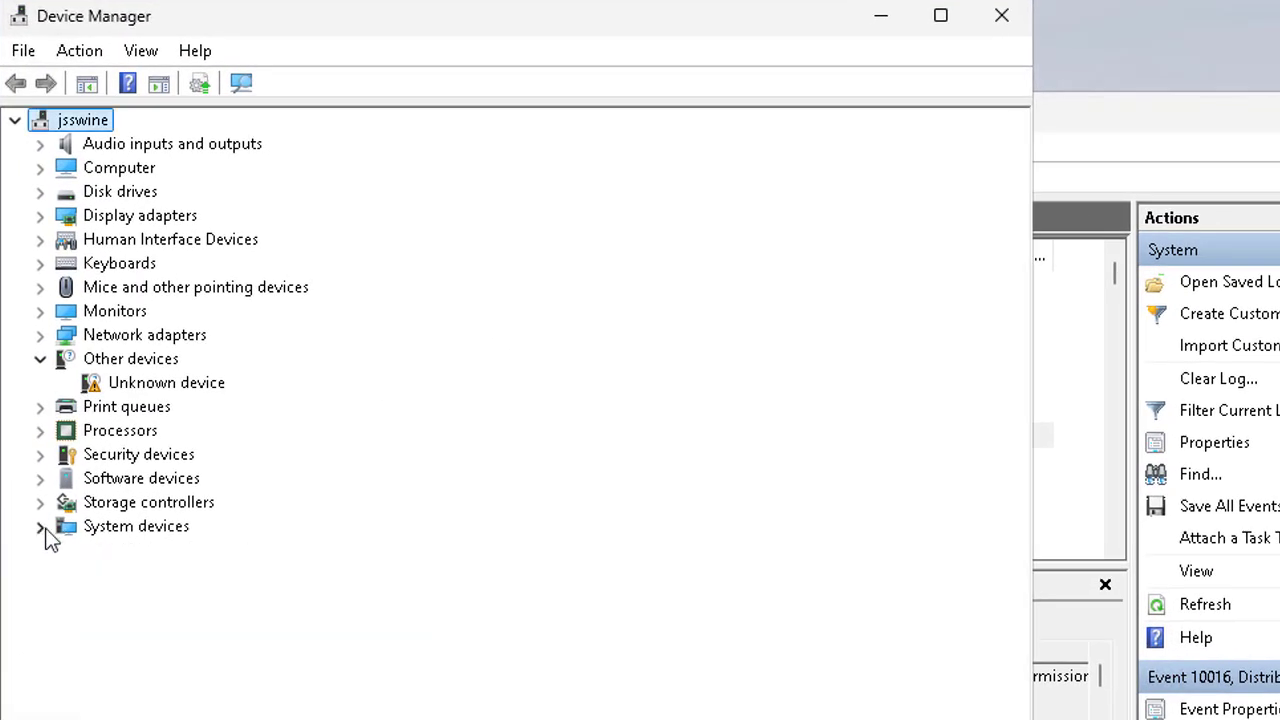
{"action": "left_click", "coordinate": [39, 361]}
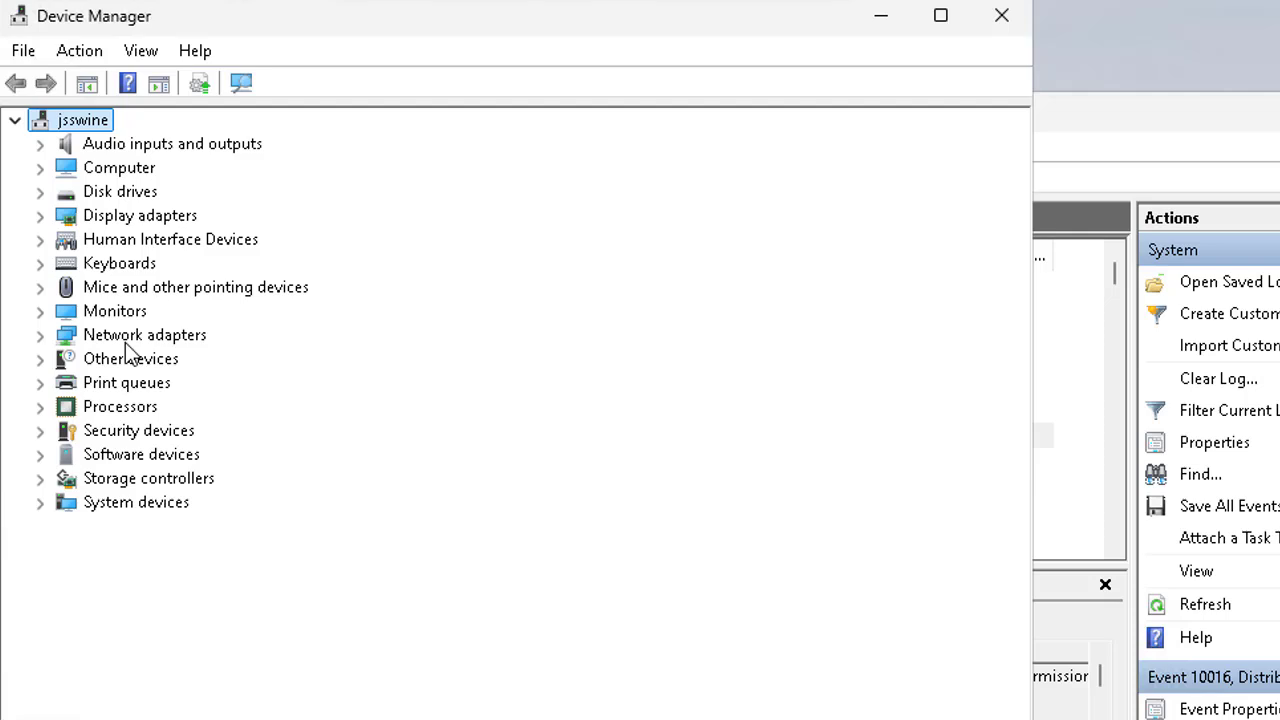
- Review the devices under Network adapters, collapse that category, and expand Other devices
{"action": "left_click", "coordinate": [41, 336]}
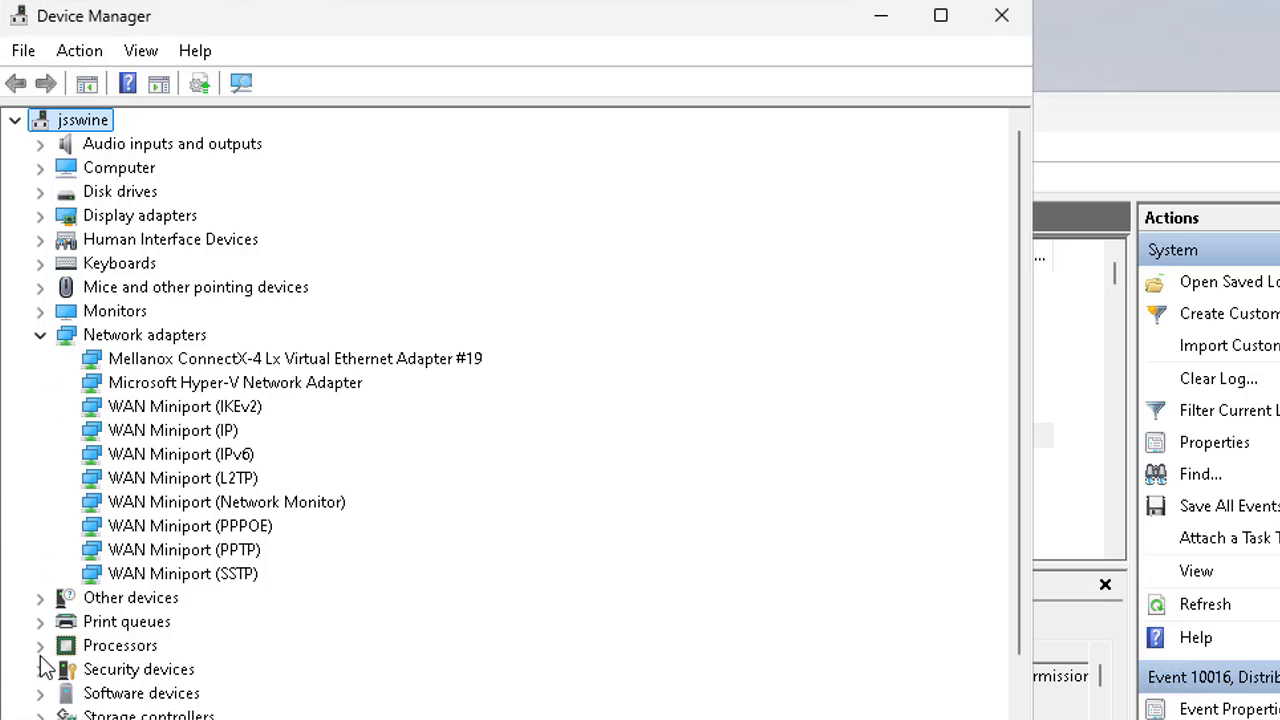
{"action": "left_click", "coordinate": [38, 599]}
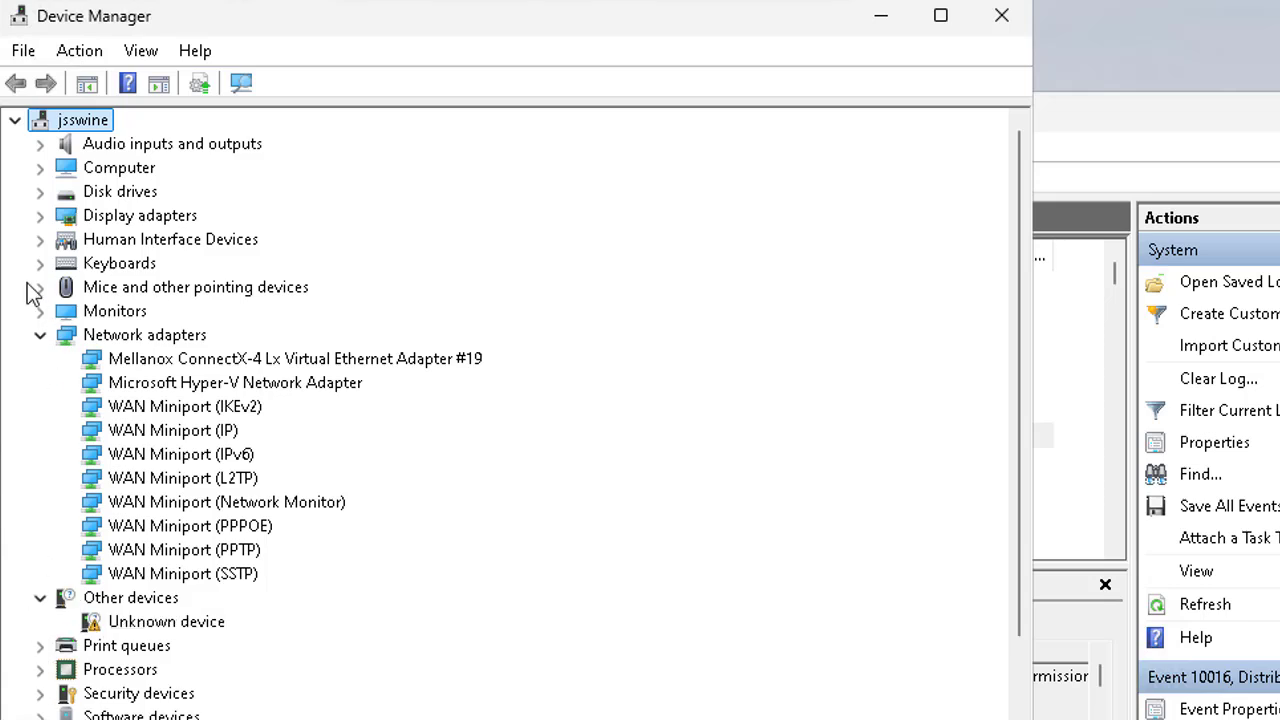
{"action": "left_click", "coordinate": [41, 336]}
- Update the driver of the Unknown device under Other devices by searching automatically for drivers
{"action": "right_click", "coordinate": [128, 392]}
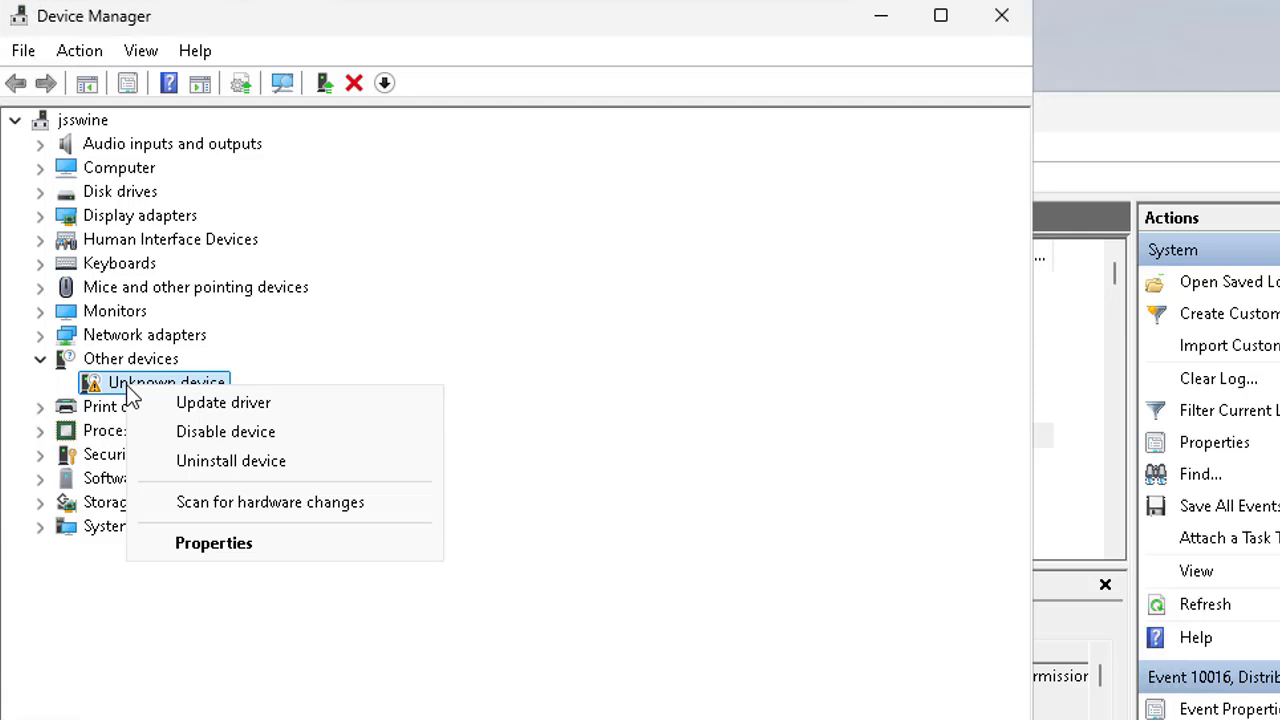
{"action": "left_click", "coordinate": [279, 412]}
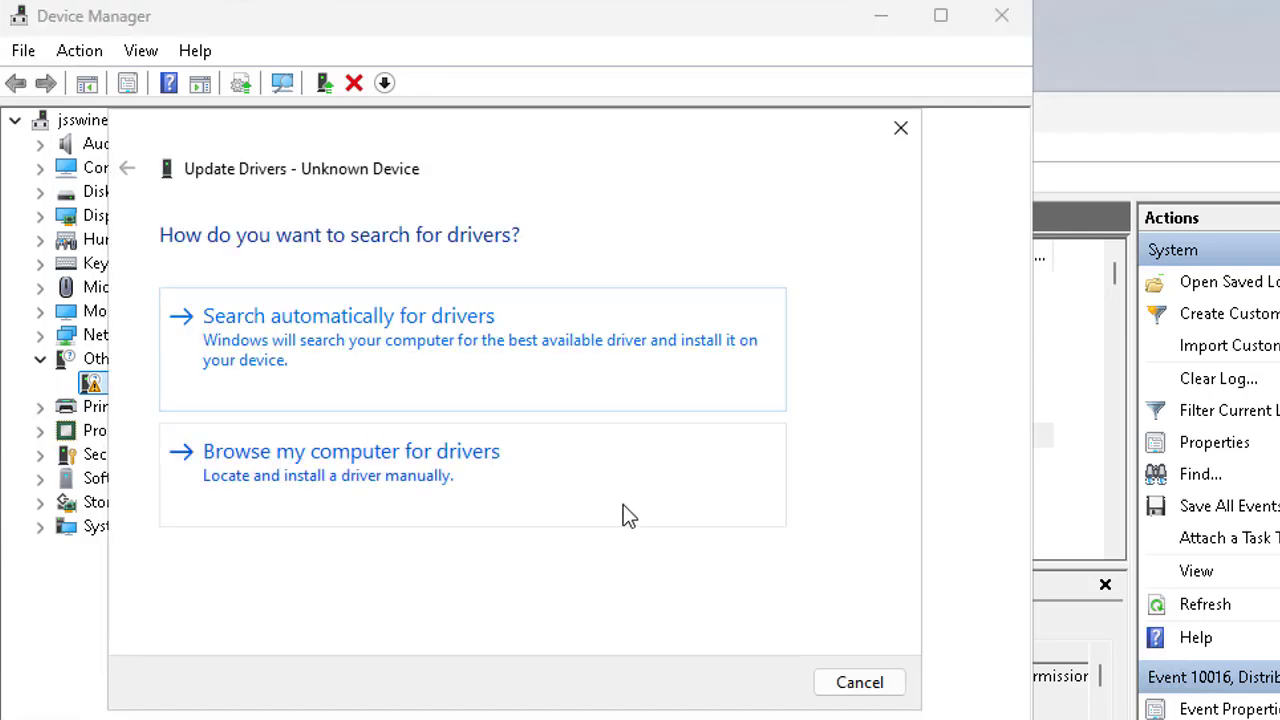
{"action": "left_click", "coordinate": [405, 363]}
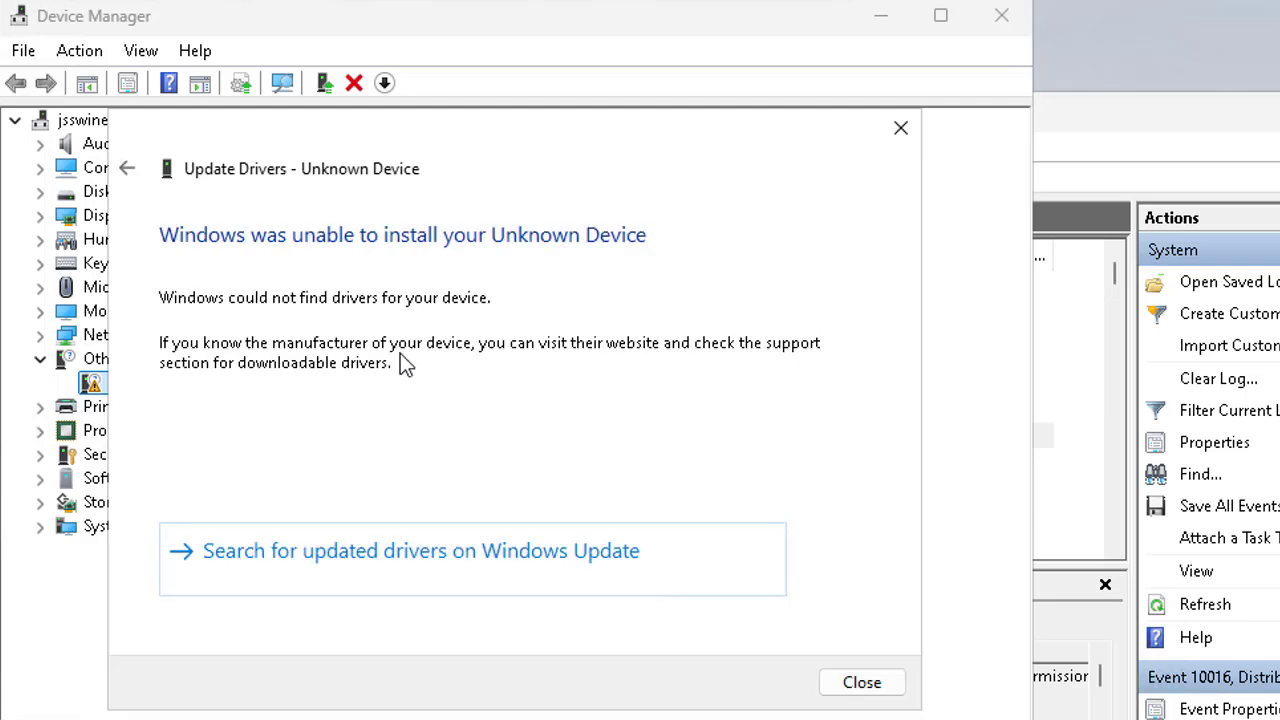
- Browse the hardware types offered for picking the Unknown device's driver manually, and close the wizard without installing anything
{"action": "left_click", "coordinate": [128, 170]}
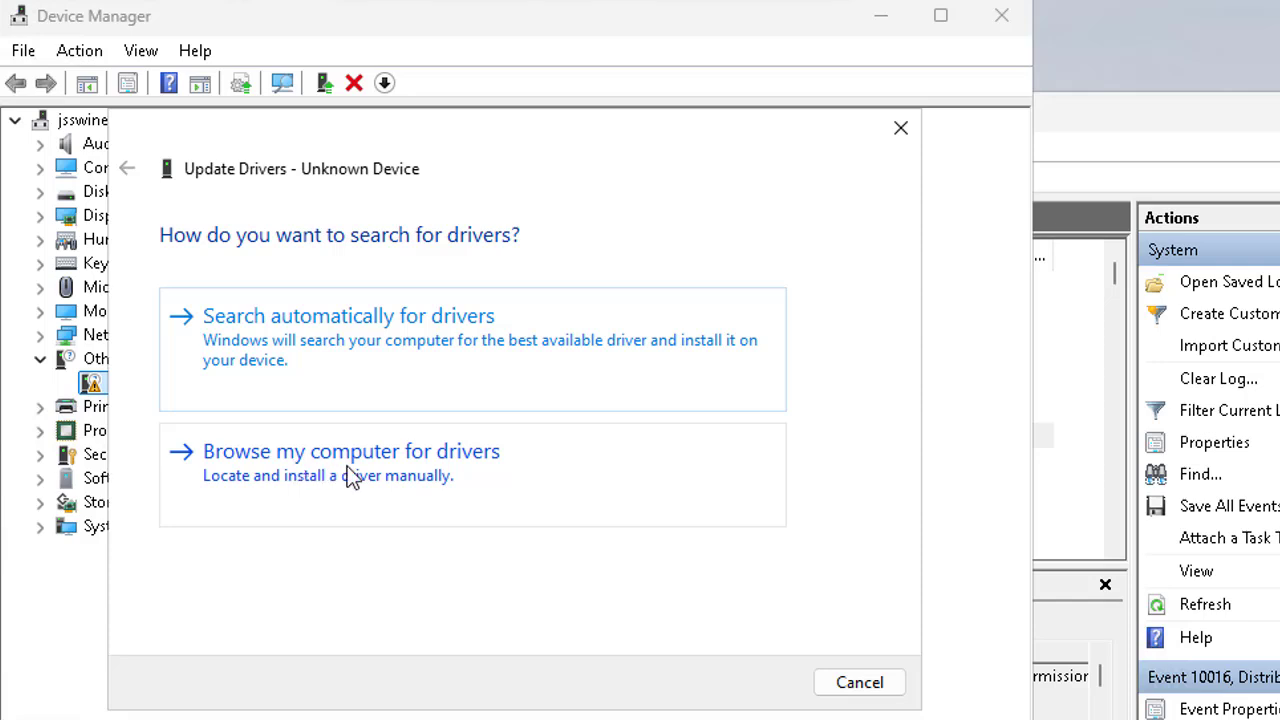
{"action": "left_click", "coordinate": [528, 482]}
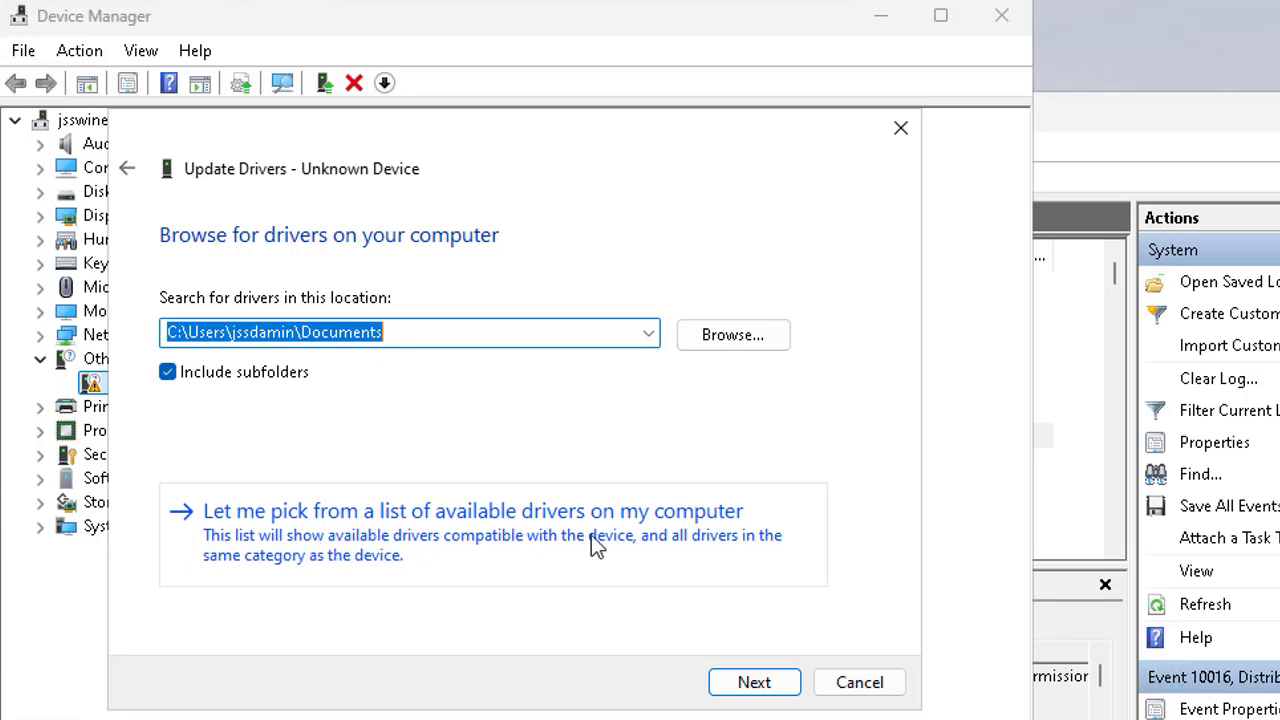
{"action": "left_click", "coordinate": [424, 540]}
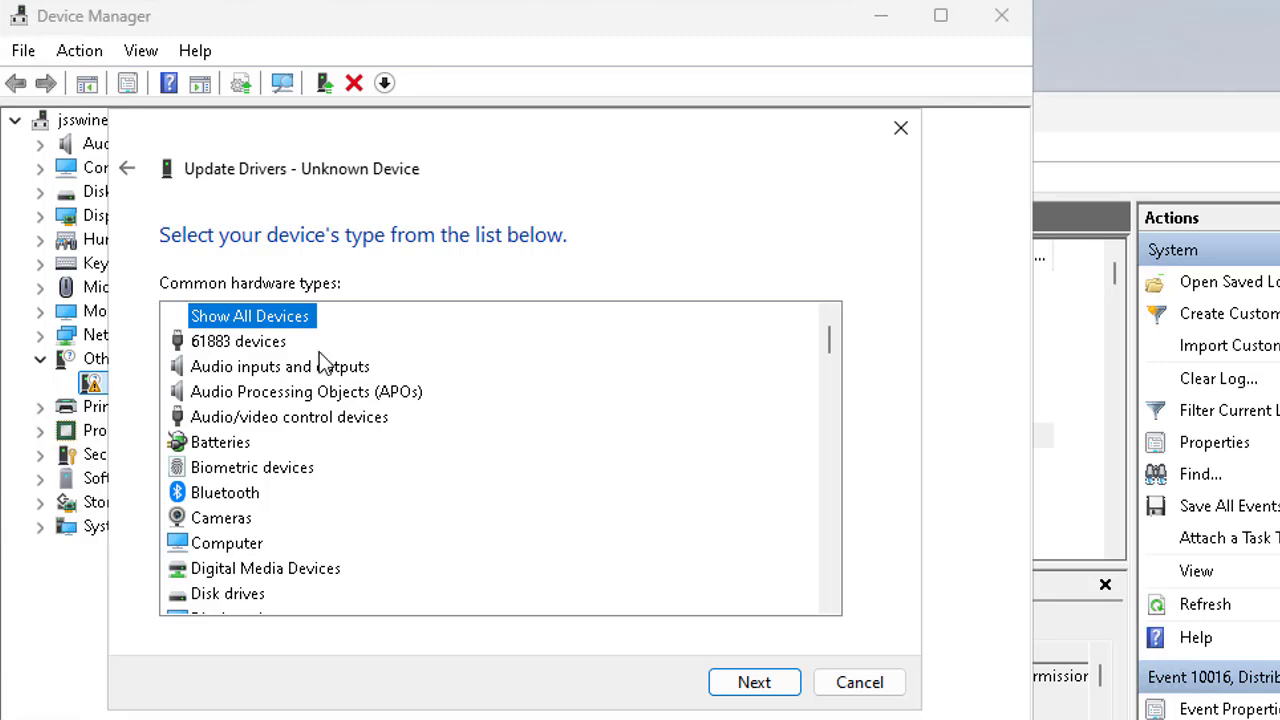
{"action": "scroll", "coordinate": [657, 466], "scroll_direction": "down", "scroll_amount": 10}
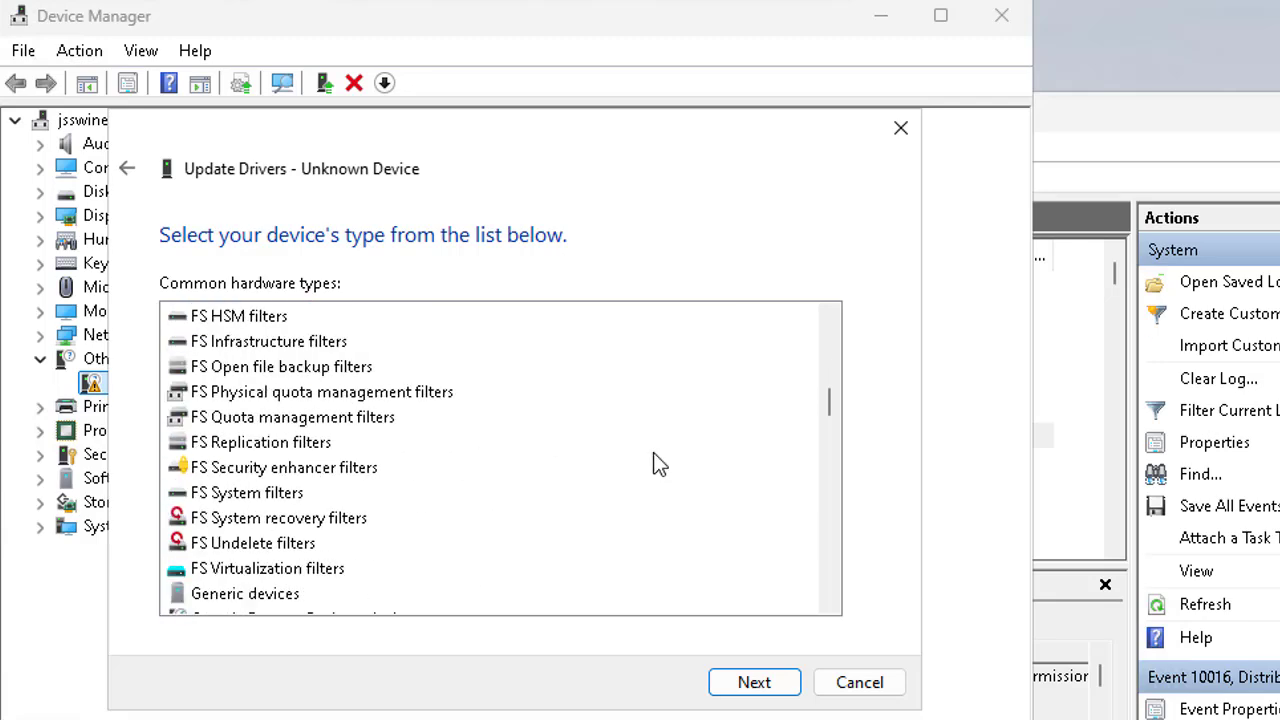
{"action": "scroll", "coordinate": [657, 466], "scroll_direction": "down", "scroll_amount": 18}
{"action": "scroll", "coordinate": [640, 450], "scroll_direction": "up", "scroll_amount": 20}
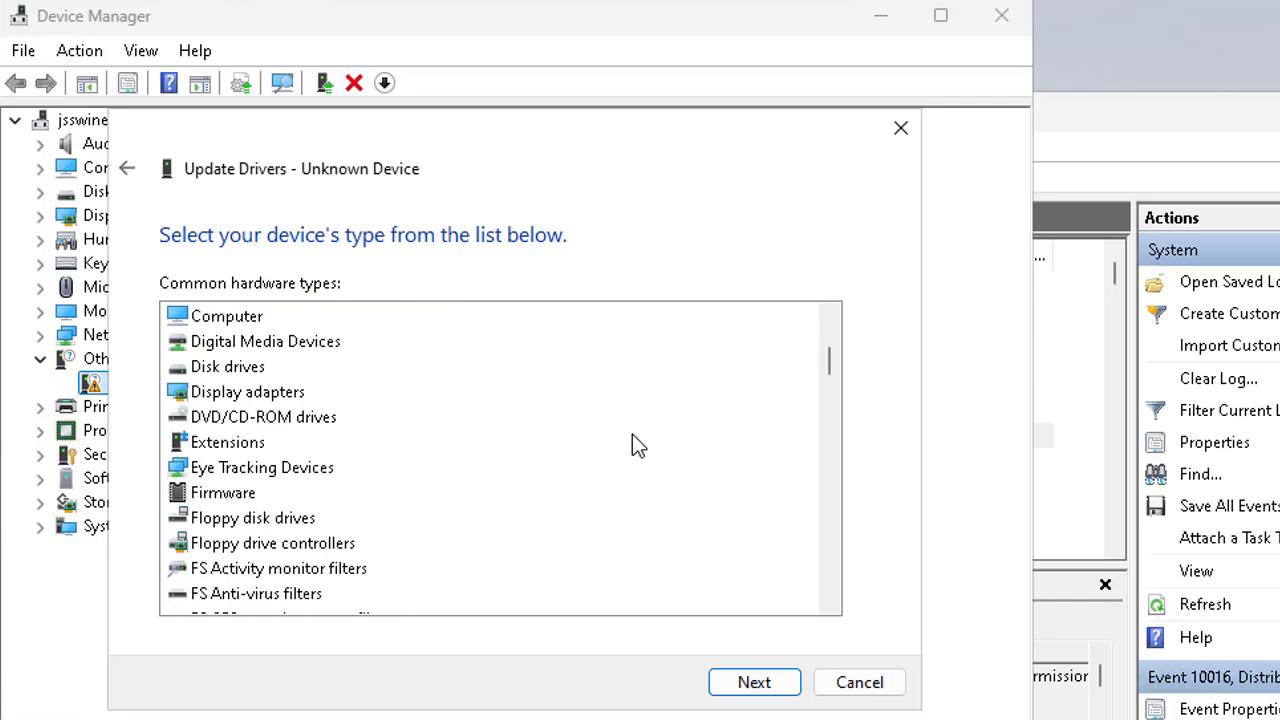
{"action": "scroll", "coordinate": [632, 435], "scroll_direction": "up", "scroll_amount": 3}
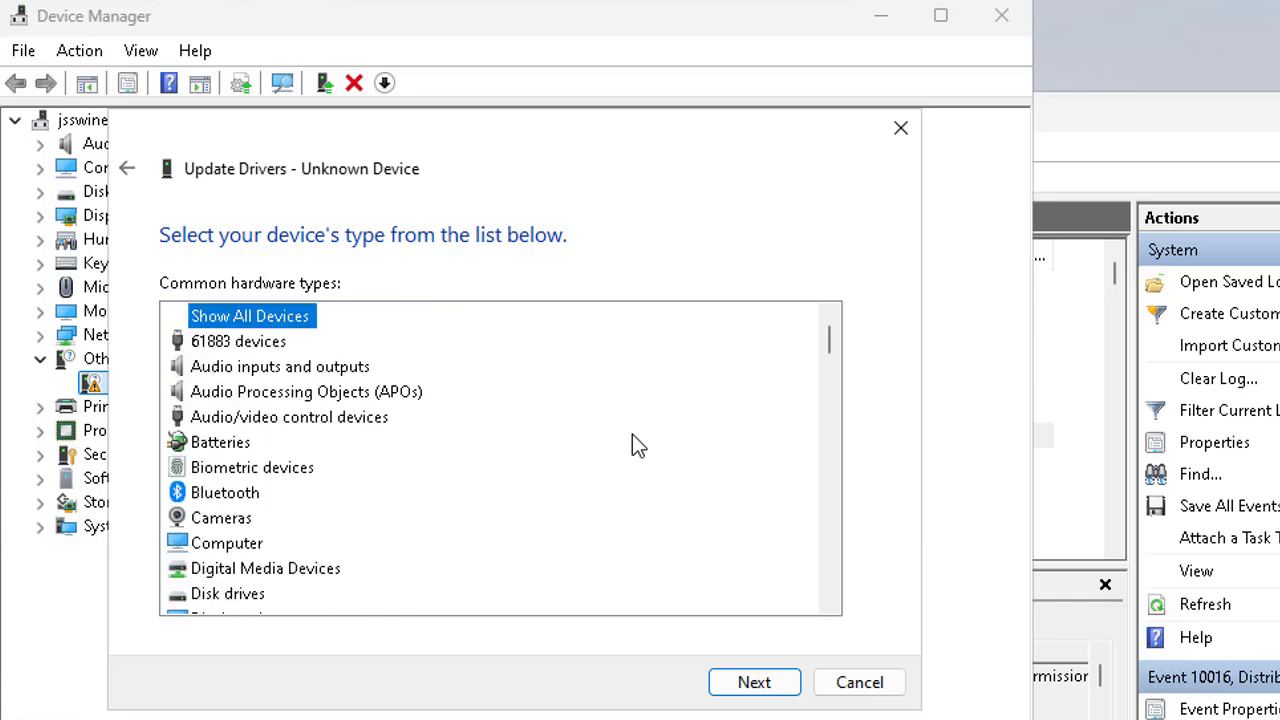
{"action": "left_click", "coordinate": [127, 168]}
{"action": "left_click", "coordinate": [889, 695]}
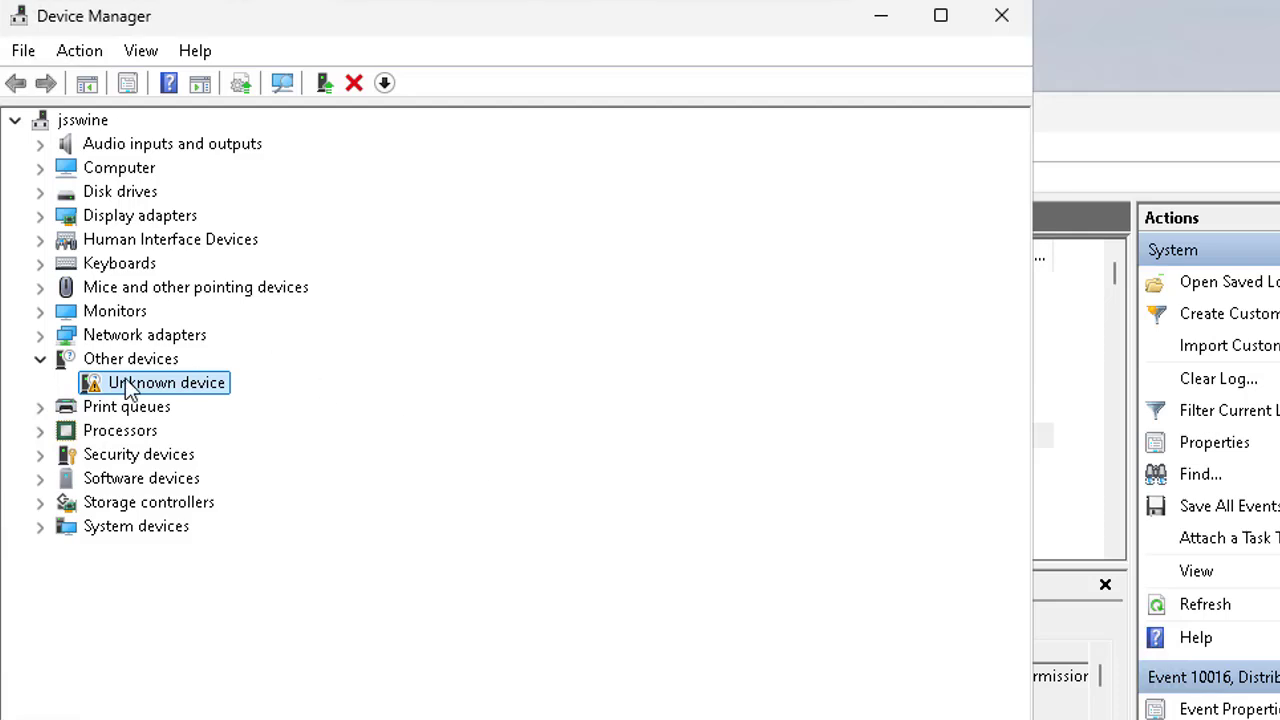
- View the compatible drivers available on the computer for the Microsoft Hyper-V Video display adapter, and cancel the driver update
{"action": "left_click", "coordinate": [40, 358]}
{"action": "left_click", "coordinate": [40, 215]}
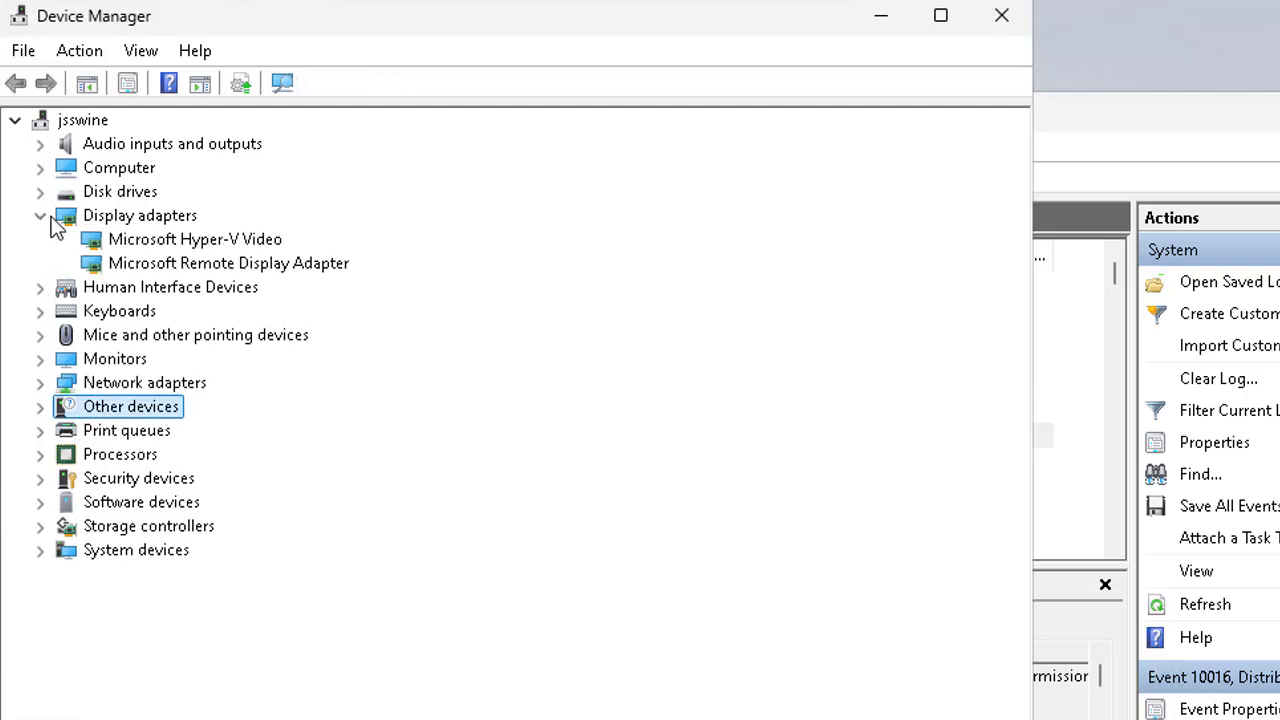
{"action": "right_click", "coordinate": [180, 243]}
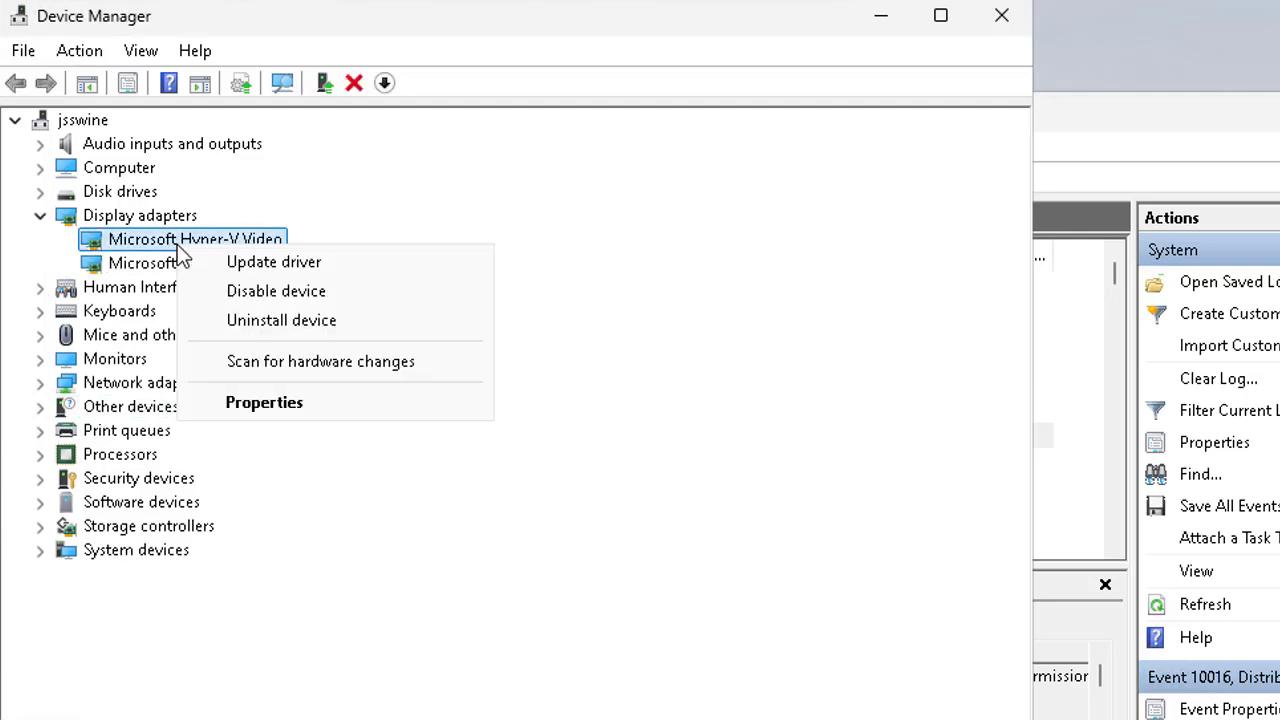
{"action": "left_click", "coordinate": [237, 266]}
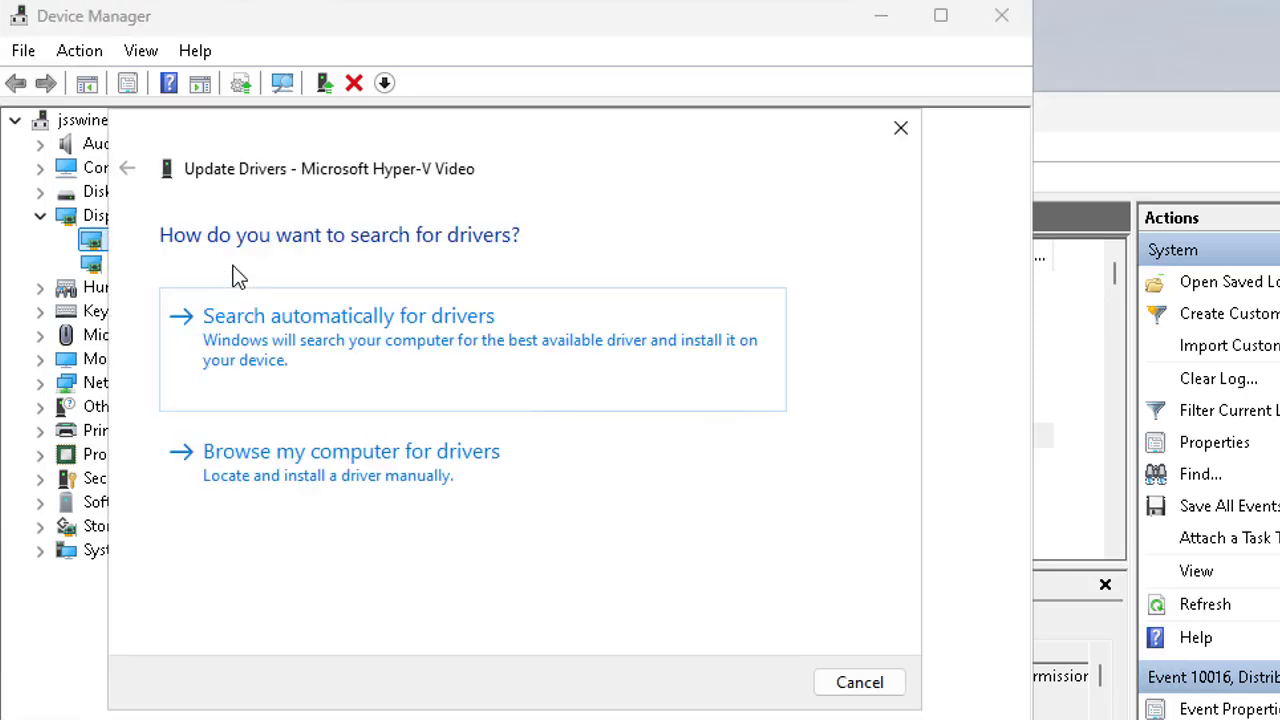
{"action": "left_click", "coordinate": [386, 486]}
{"action": "left_click", "coordinate": [405, 555]}
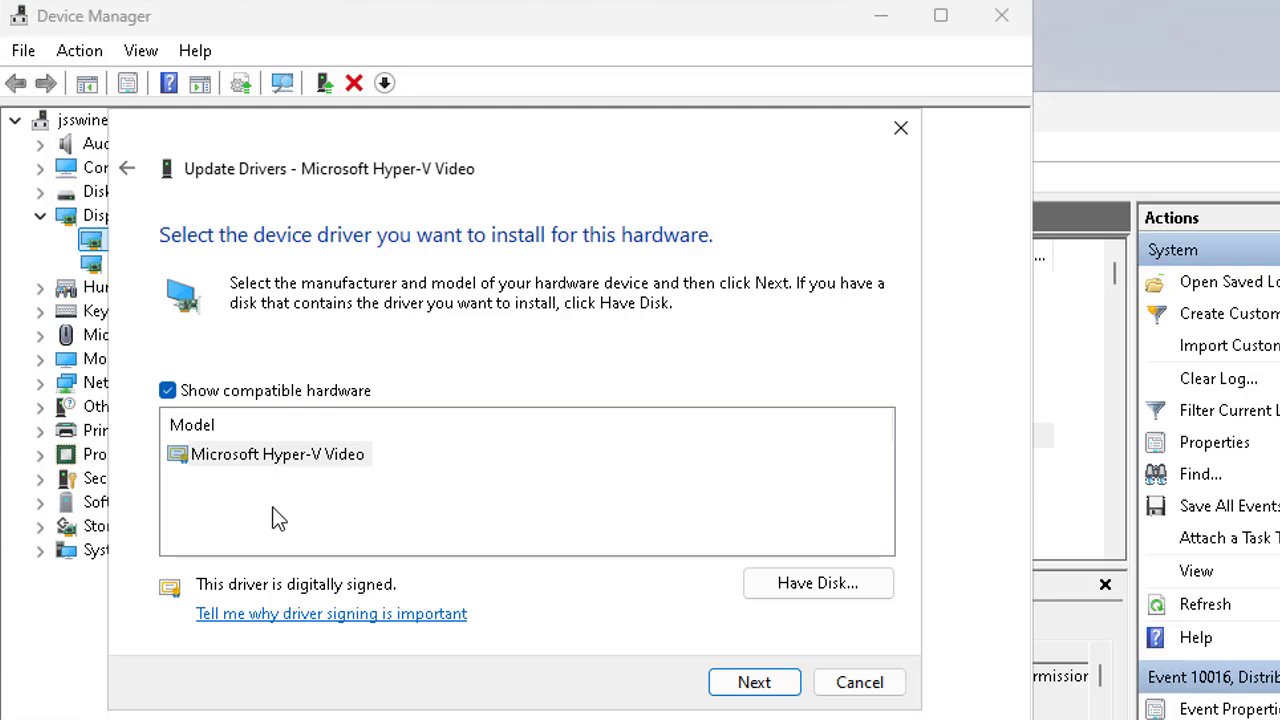
{"action": "left_click", "coordinate": [852, 688]}
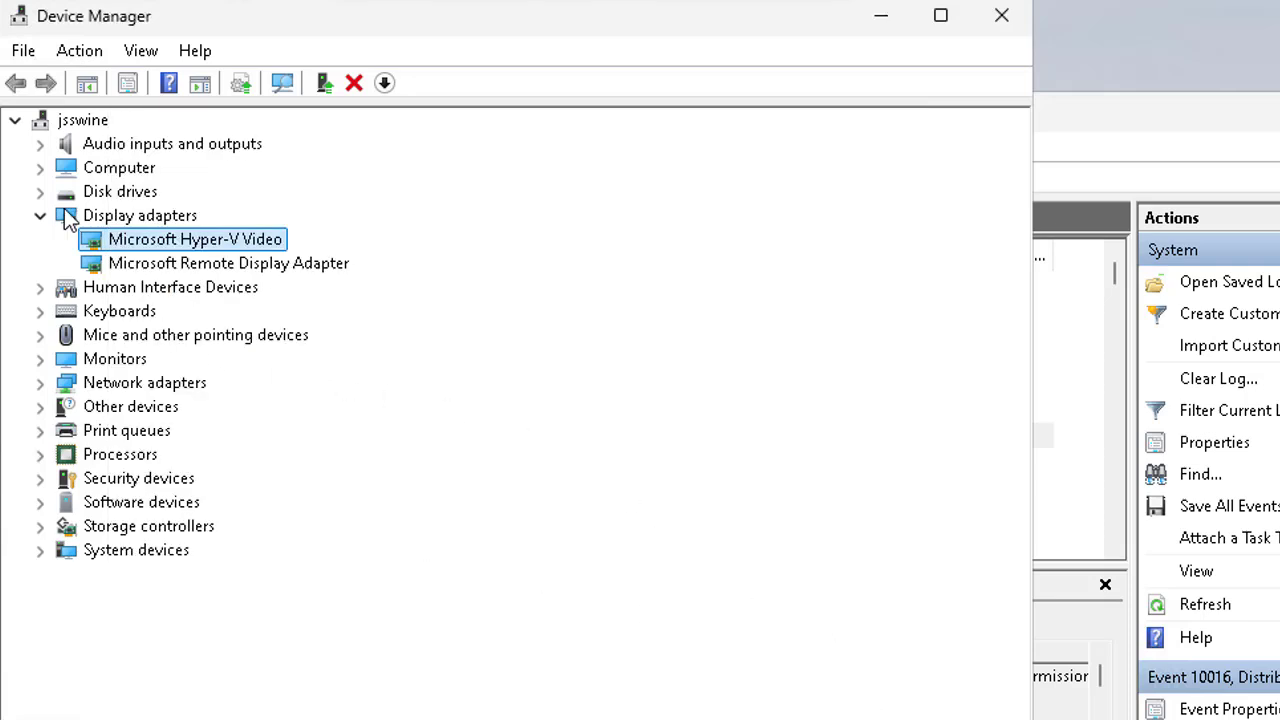
- Scan the computer for hardware changes, collapse the System devices category, and close Device Manager
{"action": "double_click", "coordinate": [66, 218]}
{"action": "right_click", "coordinate": [60, 123]}
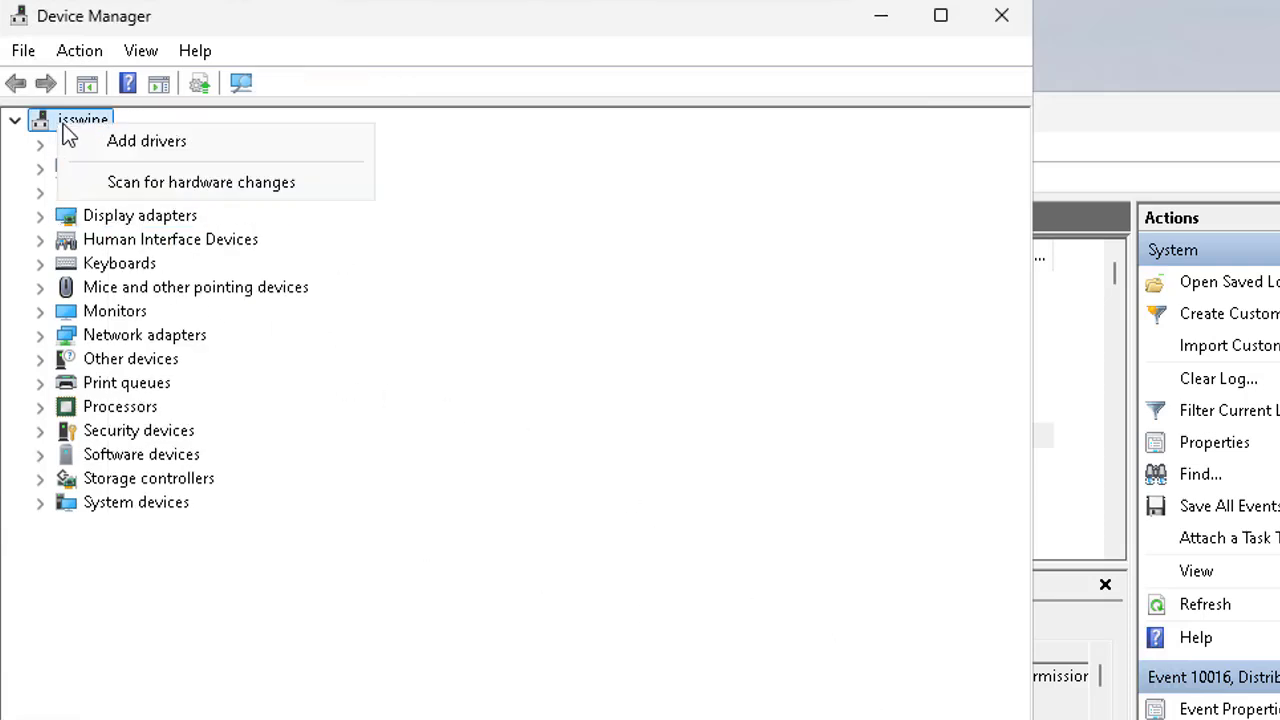
{"action": "left_click", "coordinate": [207, 184]}
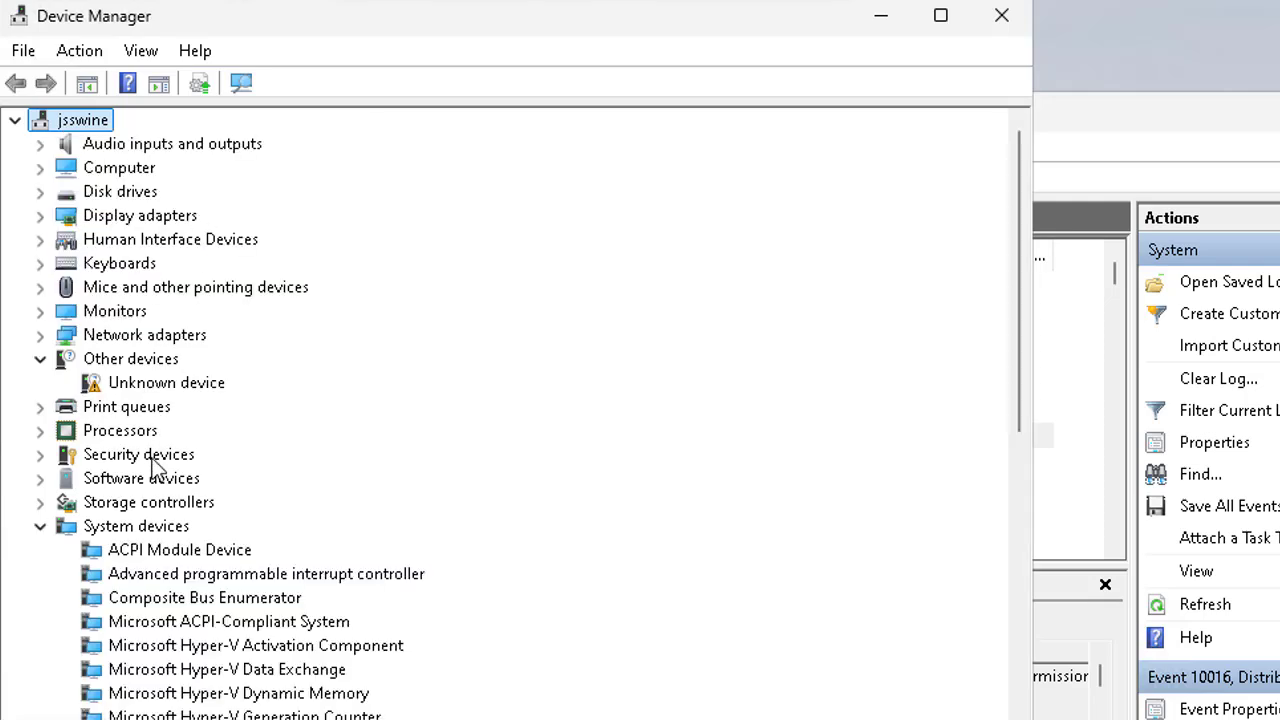
{"action": "left_click", "coordinate": [41, 528]}
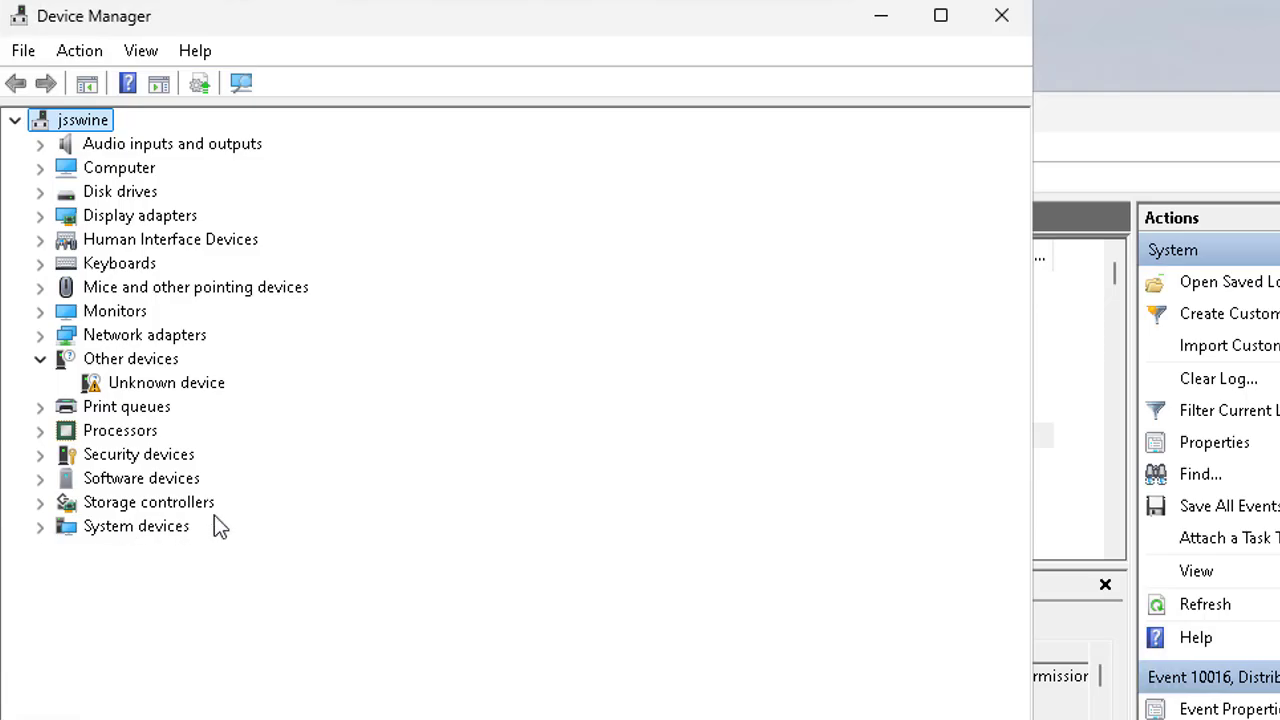
{"action": "left_click", "coordinate": [1003, 16]}
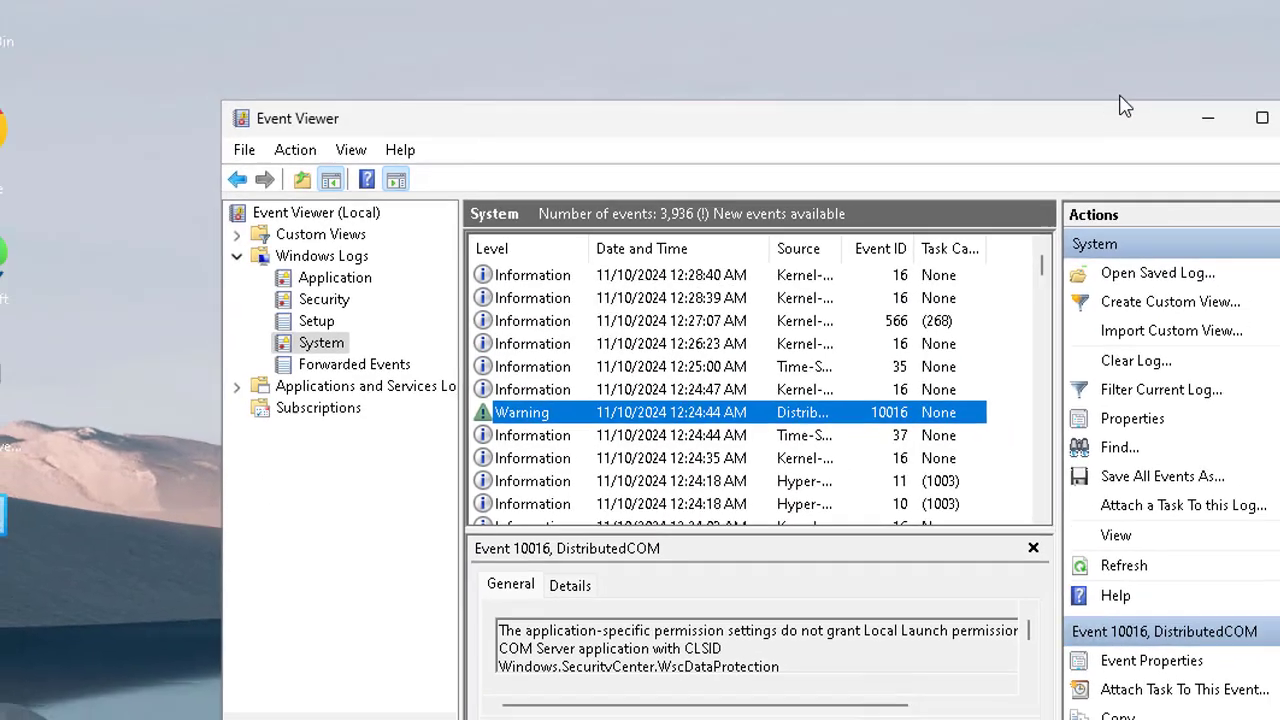
- Minimize Event Viewer, open the Network and Internet settings from the system tray, and review the Ethernet connections' status
{"action": "left_click", "coordinate": [1137, 130]}
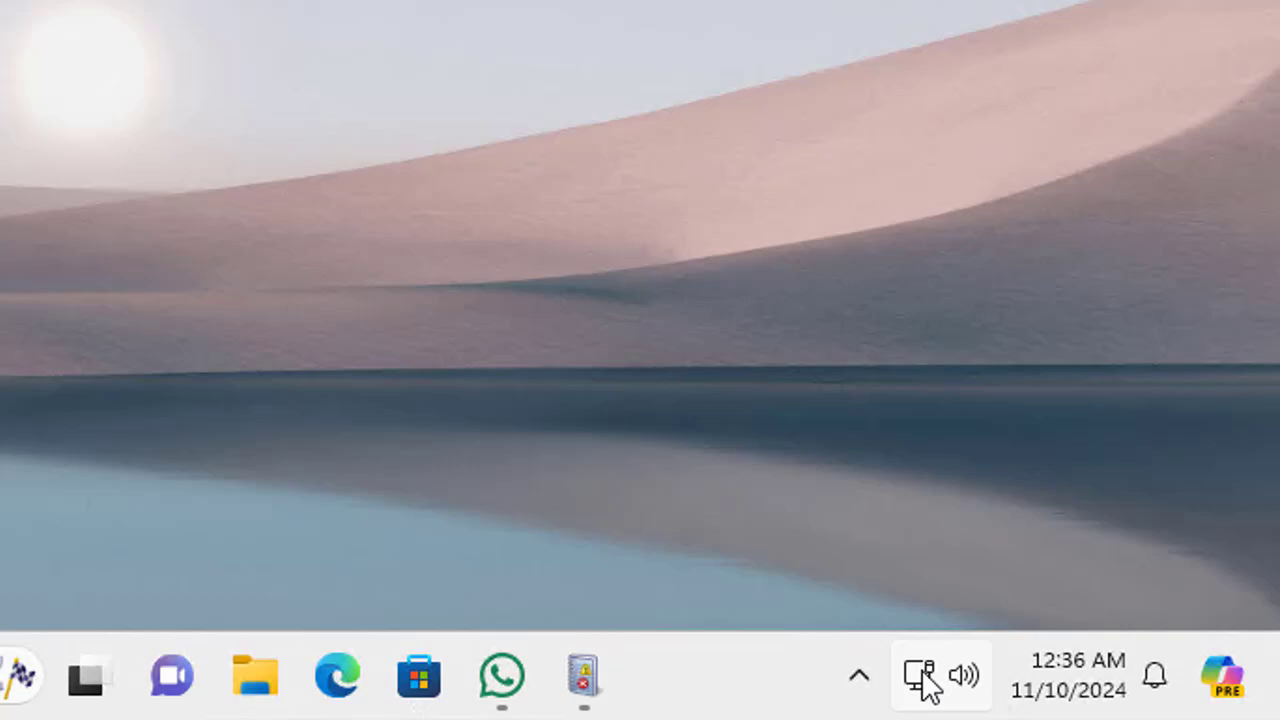
{"action": "mouse_move", "coordinate": [1071, 700]}
{"action": "right_click", "coordinate": [925, 683]}
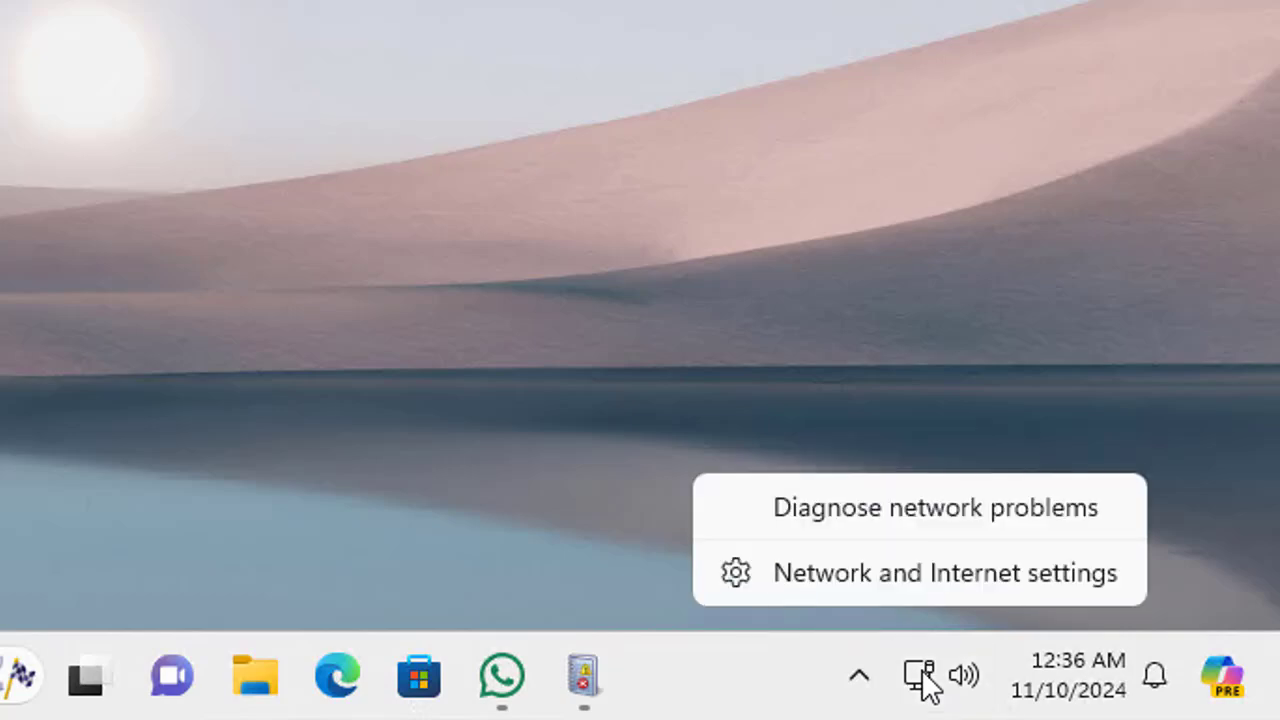
{"action": "left_click", "coordinate": [922, 590]}
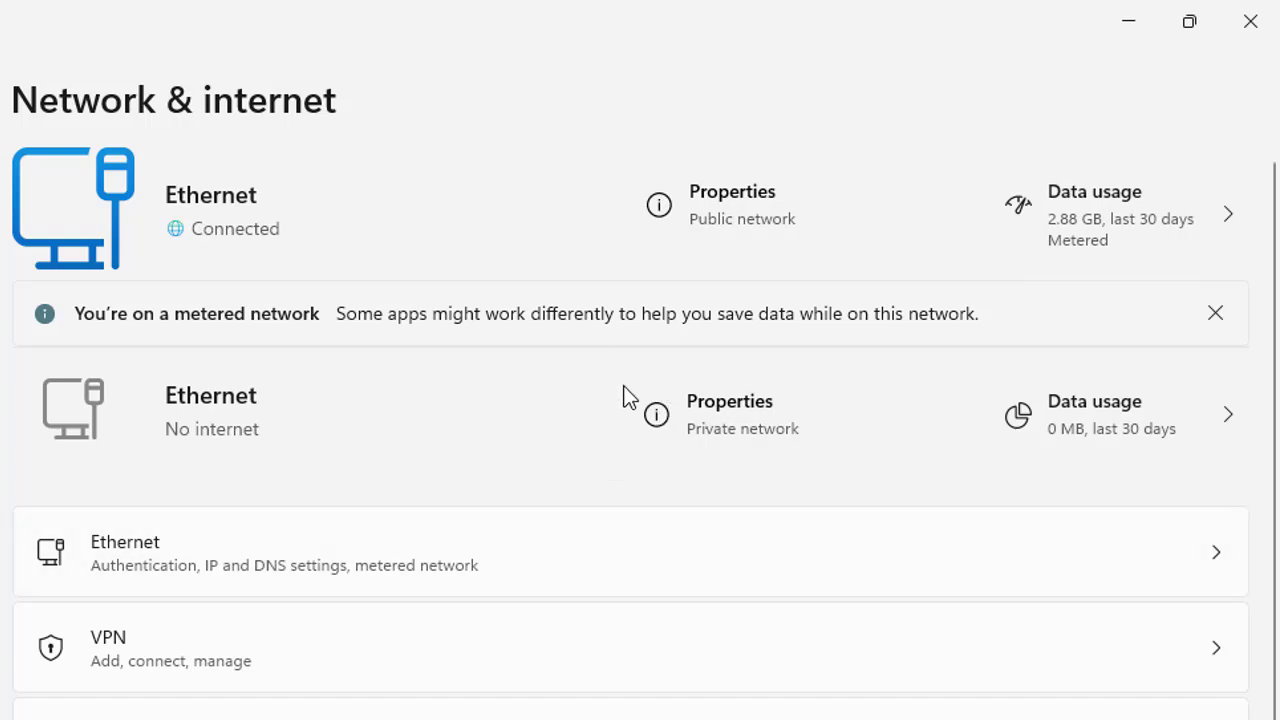
{"action": "scroll", "coordinate": [623, 397], "scroll_direction": "down", "scroll_amount": 2}
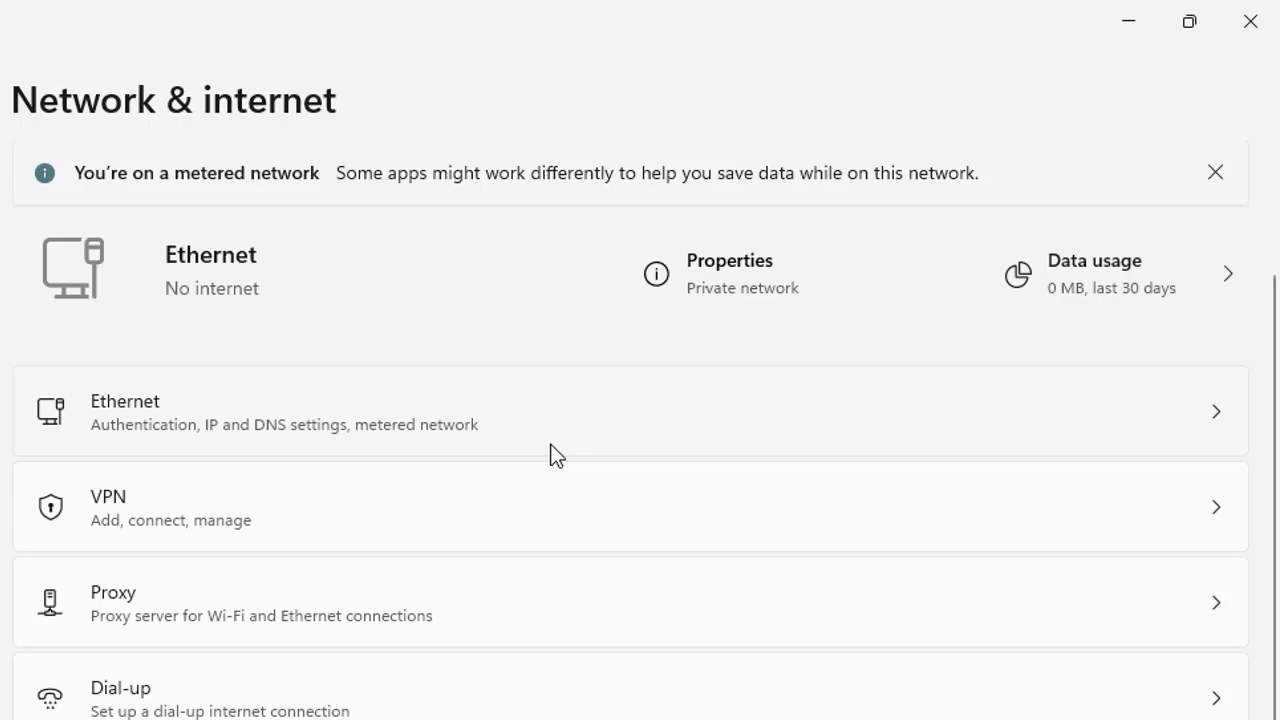
{"action": "scroll", "coordinate": [553, 455], "scroll_direction": "up", "scroll_amount": 2}
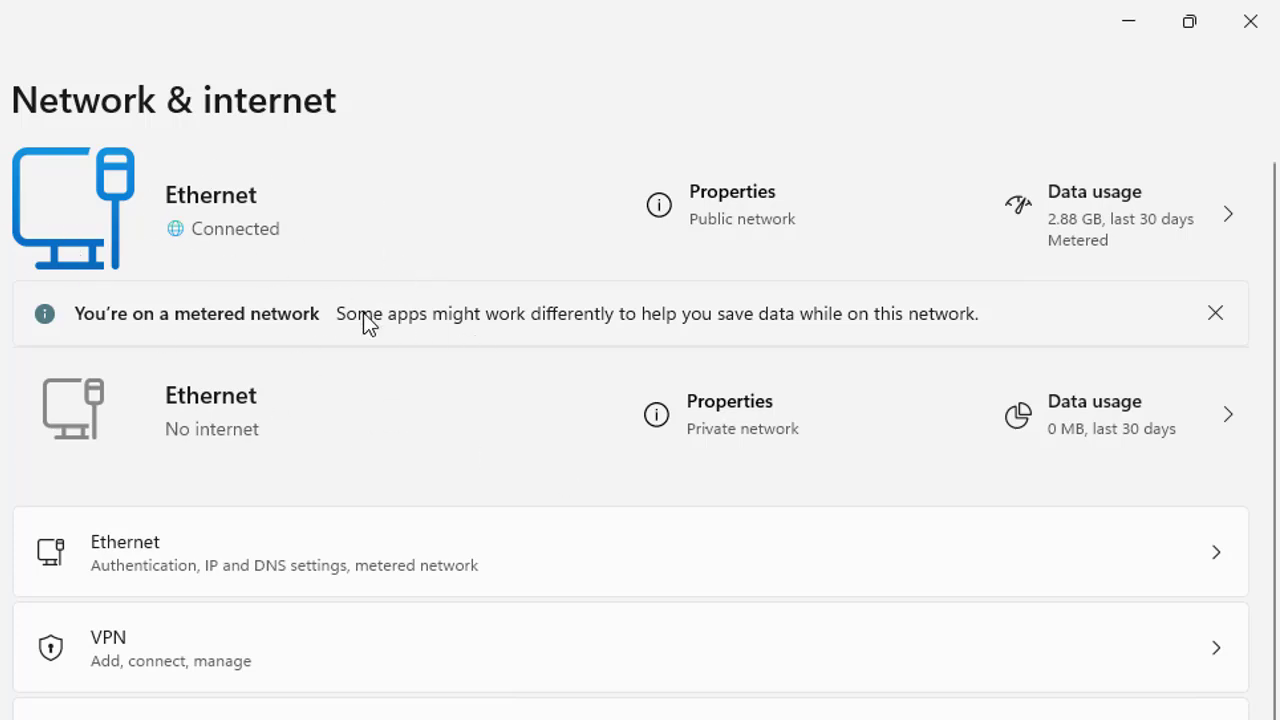
{"action": "scroll", "coordinate": [648, 435], "scroll_direction": "down", "scroll_amount": 2}
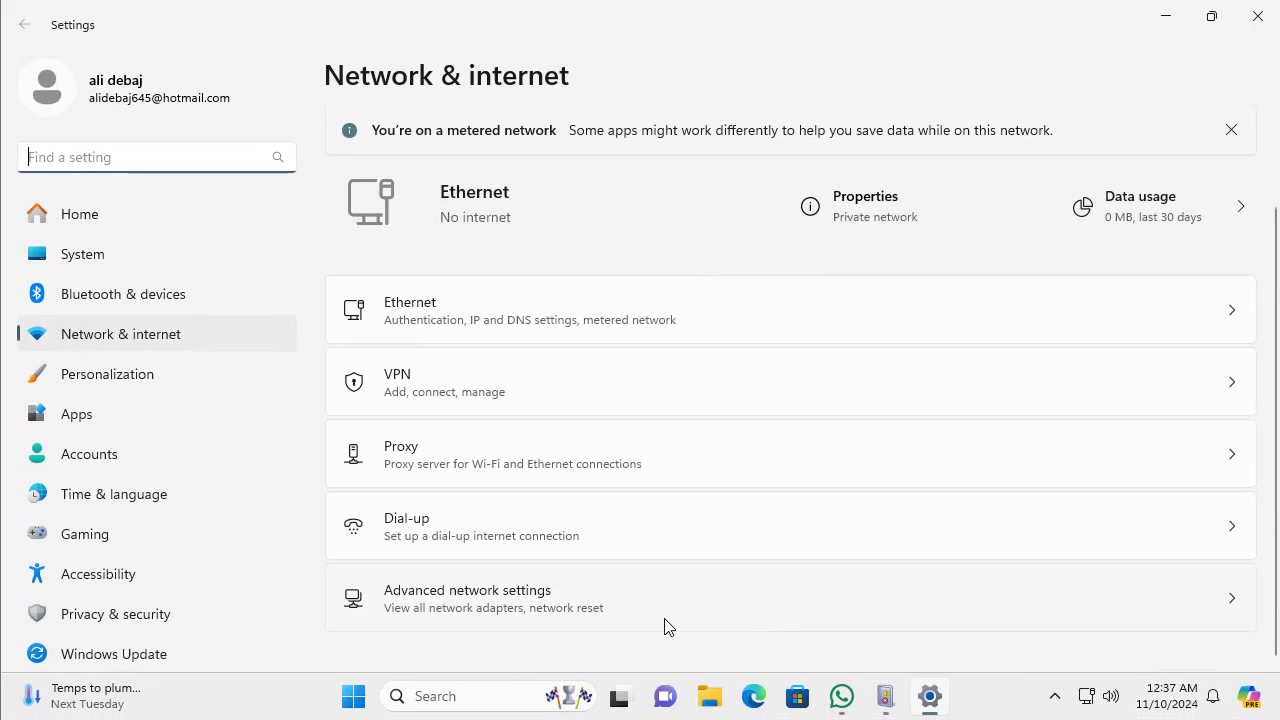
- Open the advanced network settings and review the listed network adapters and further options
{"action": "left_click", "coordinate": [668, 626]}
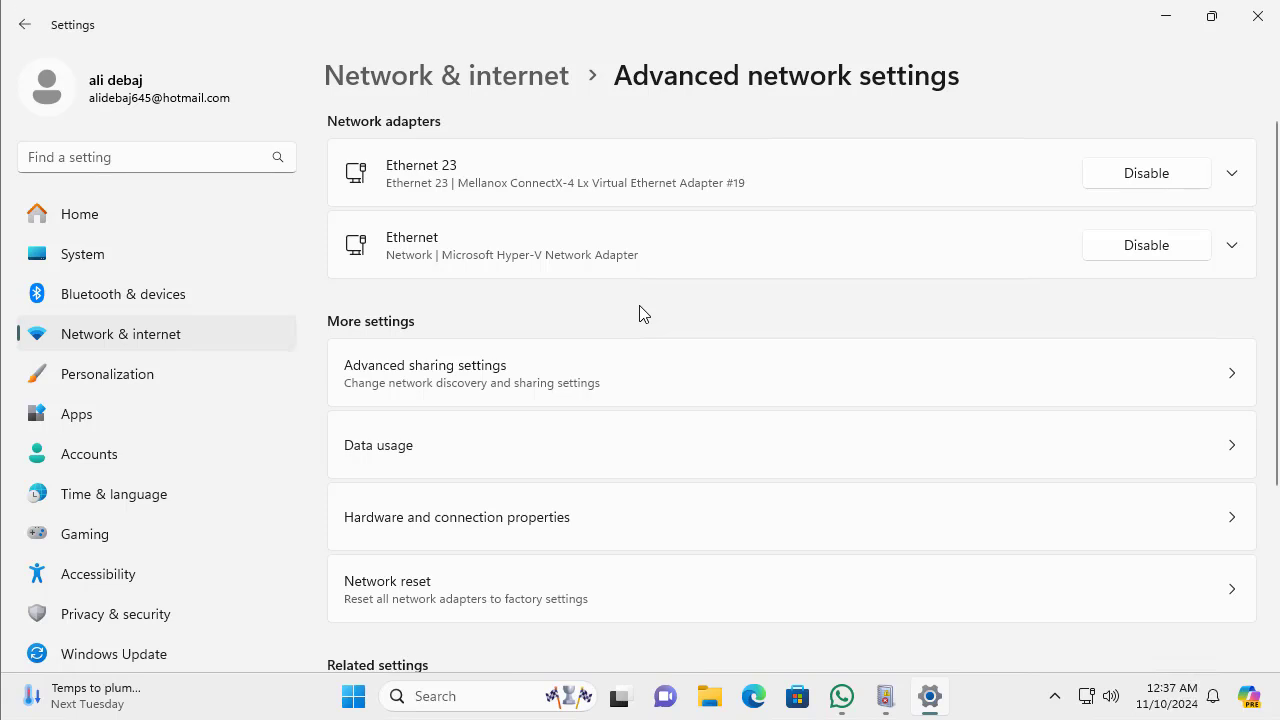
{"action": "scroll", "coordinate": [636, 420], "scroll_direction": "down", "scroll_amount": 3}
{"action": "scroll", "coordinate": [596, 416], "scroll_direction": "up", "scroll_amount": 3}
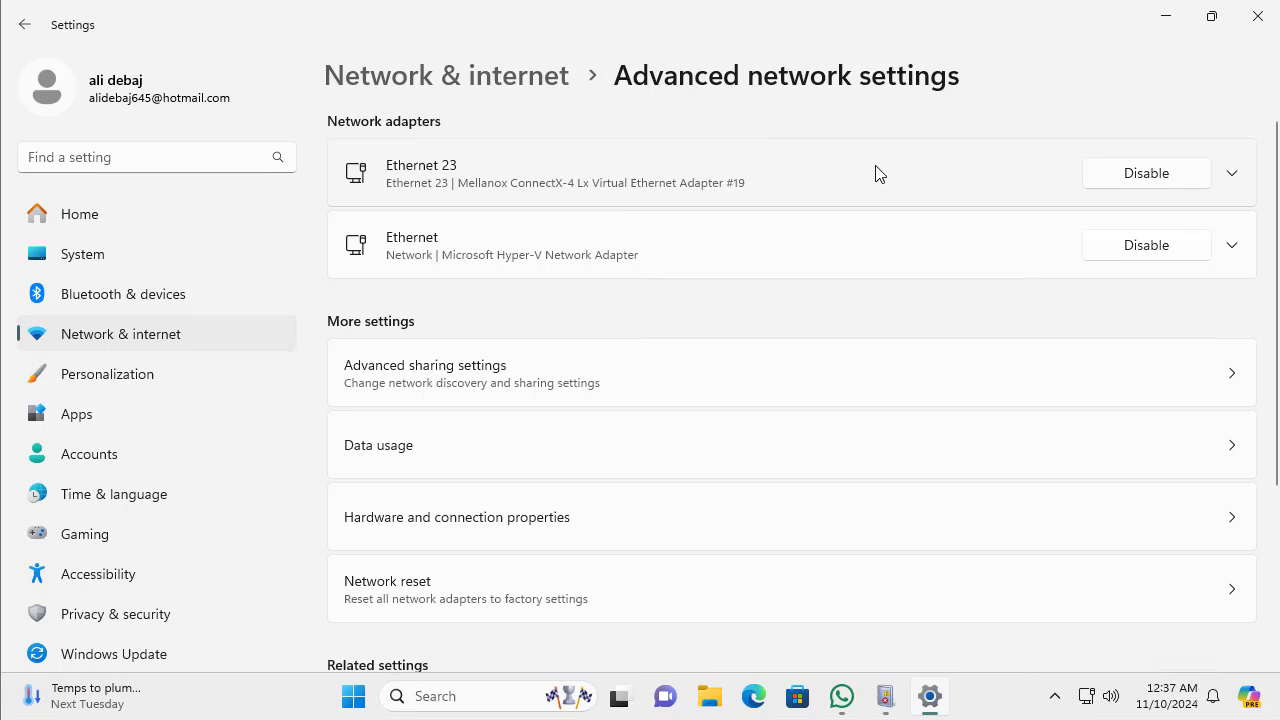
- Review the network discovery and file and printer sharing options in the advanced sharing settings, and close Settings
{"action": "left_click", "coordinate": [766, 397]}
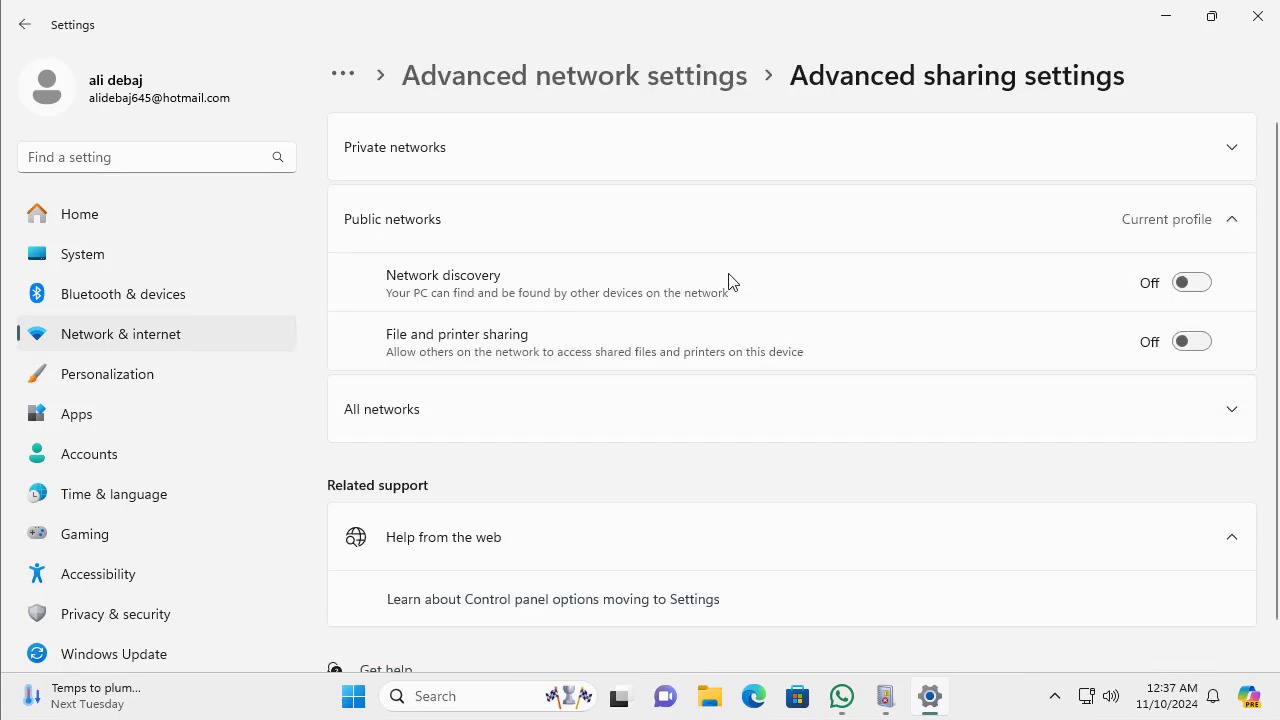
{"action": "scroll", "coordinate": [728, 283], "scroll_direction": "down", "scroll_amount": 1}
{"action": "scroll", "coordinate": [728, 283], "scroll_direction": "up", "scroll_amount": 1}
{"action": "left_click", "coordinate": [1258, 18]}
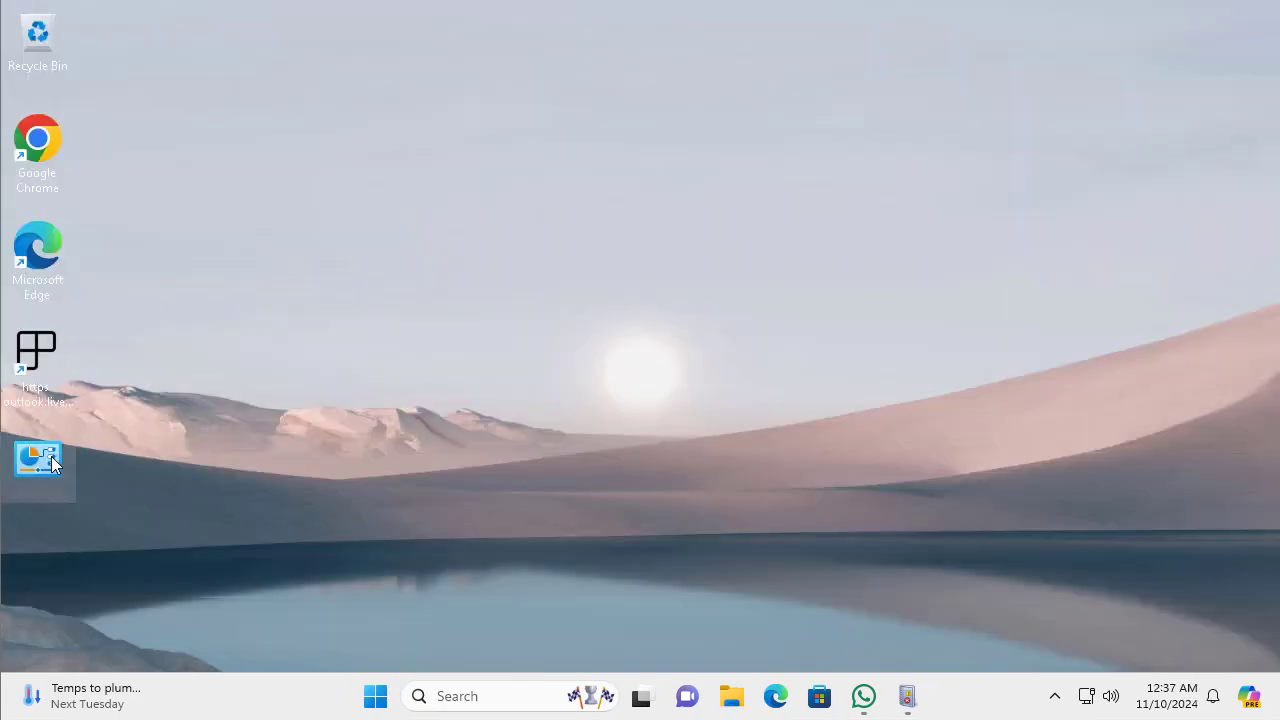
- Open the desktop folder listing all Control Panel tasks, view the options for showing or hiding file extensions, and cancel without changes
{"action": "double_click", "coordinate": [45, 460]}
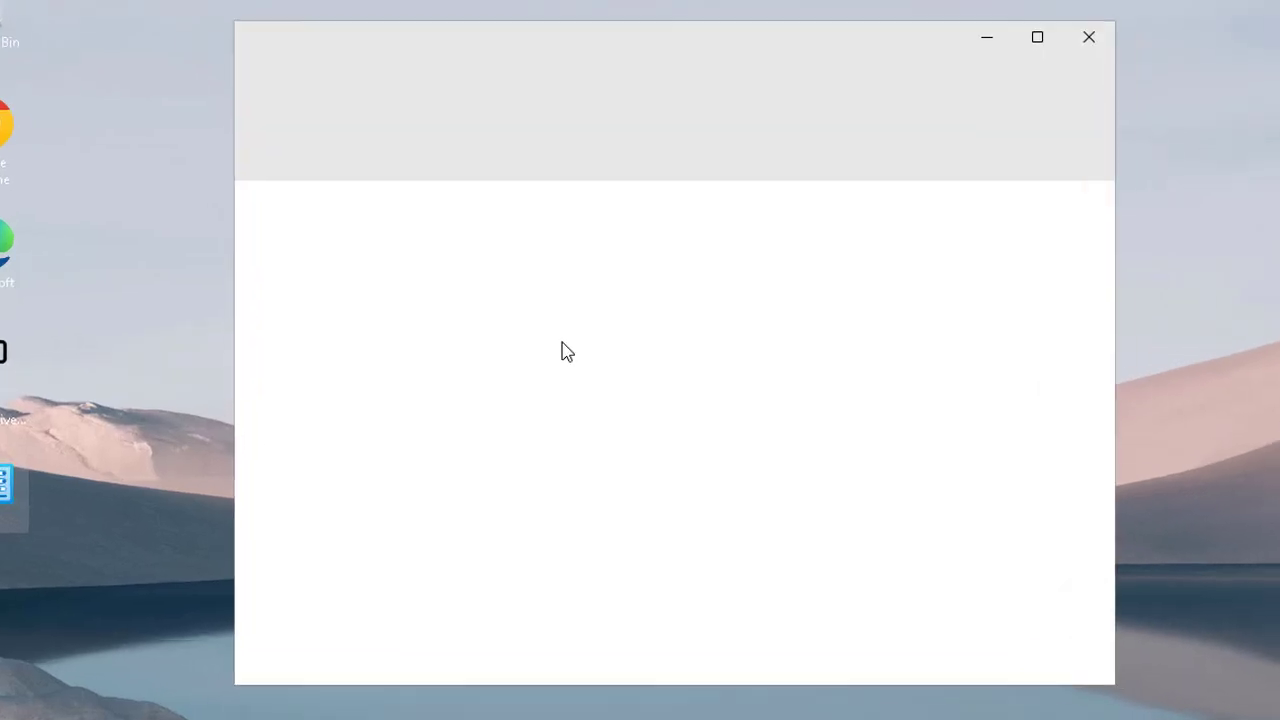
{"action": "scroll", "coordinate": [744, 313], "scroll_direction": "down", "scroll_amount": 4}
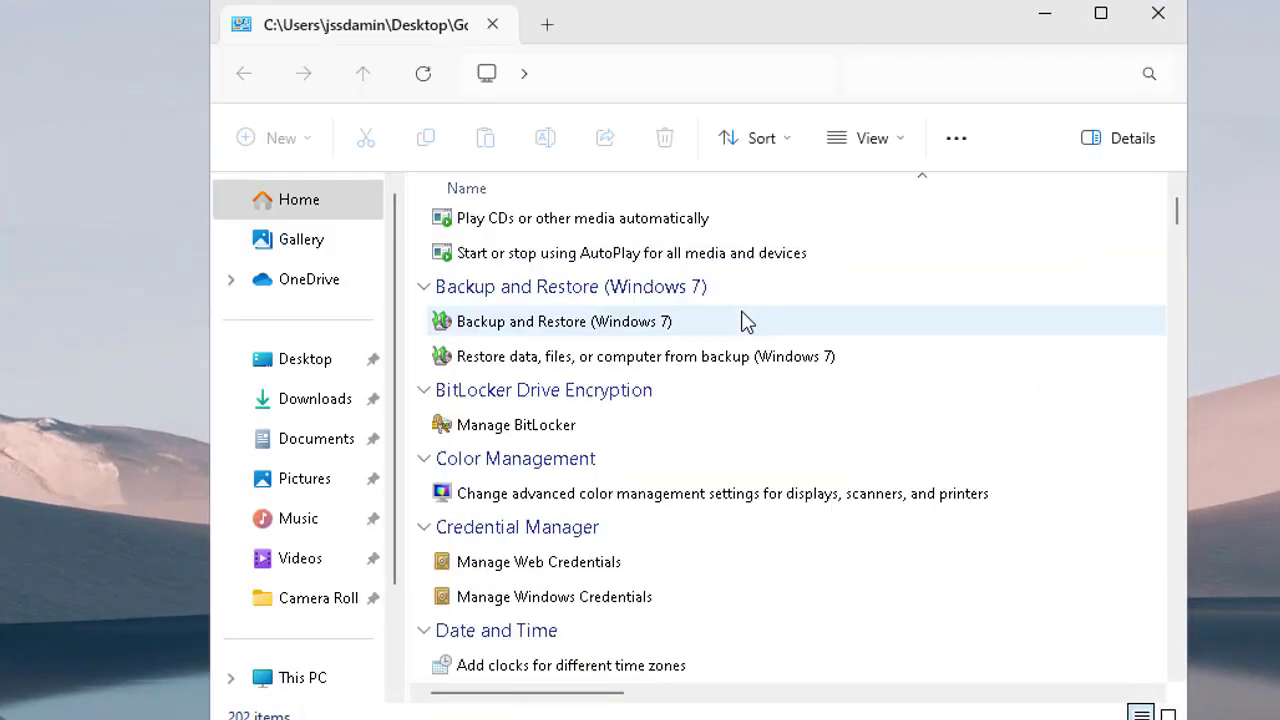
{"action": "scroll", "coordinate": [744, 321], "scroll_direction": "down", "scroll_amount": 2}
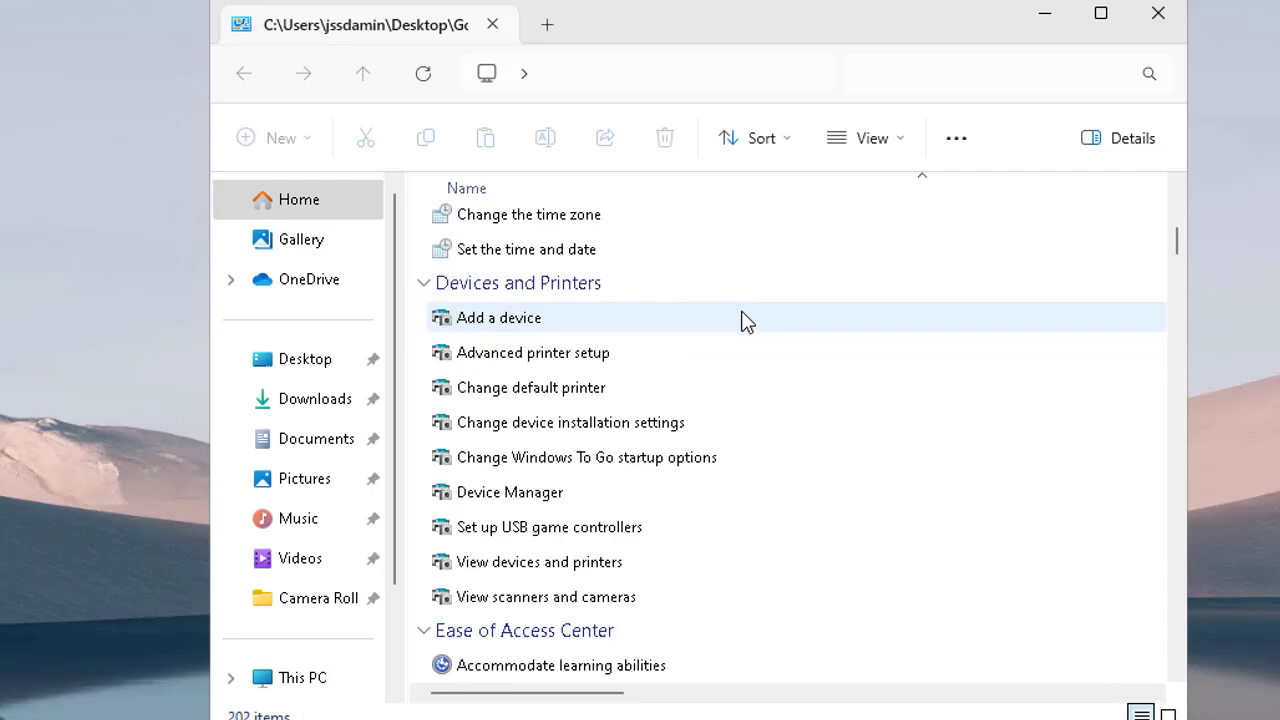
{"action": "scroll", "coordinate": [744, 320], "scroll_direction": "down", "scroll_amount": 1}
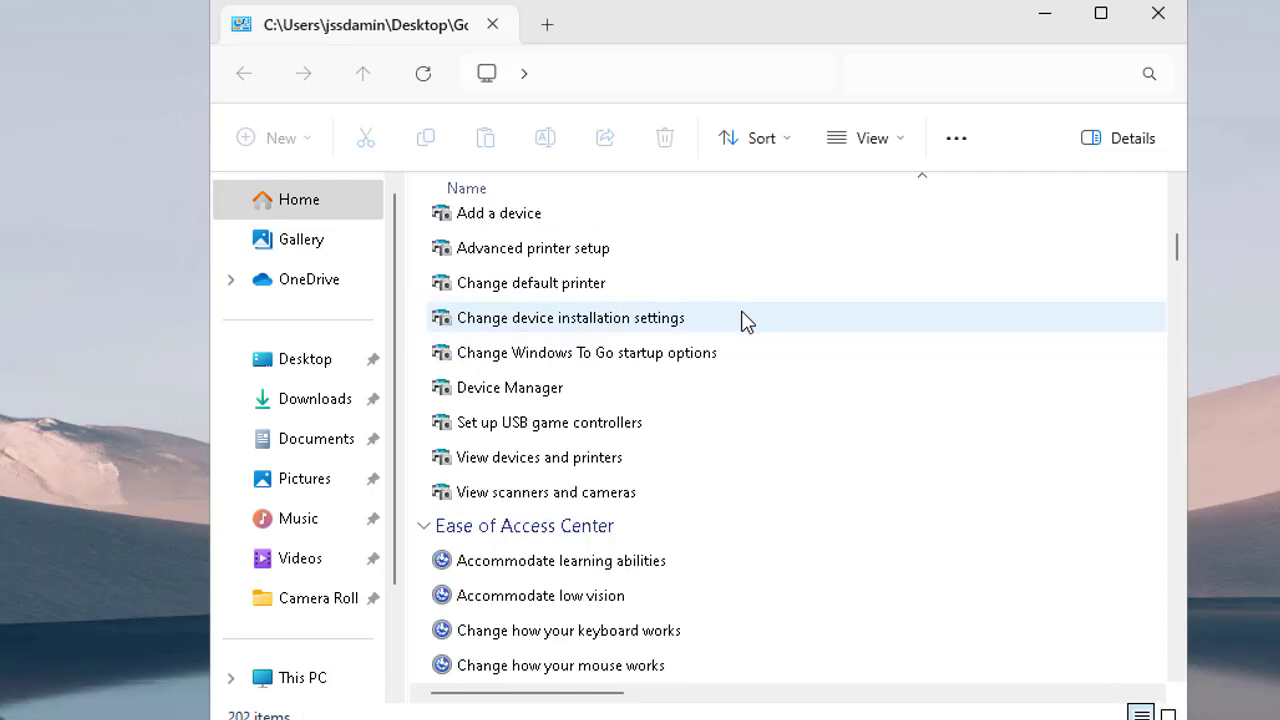
{"action": "scroll", "coordinate": [744, 320], "scroll_direction": "down", "scroll_amount": 2}
{"action": "scroll", "coordinate": [744, 321], "scroll_direction": "down", "scroll_amount": 9}
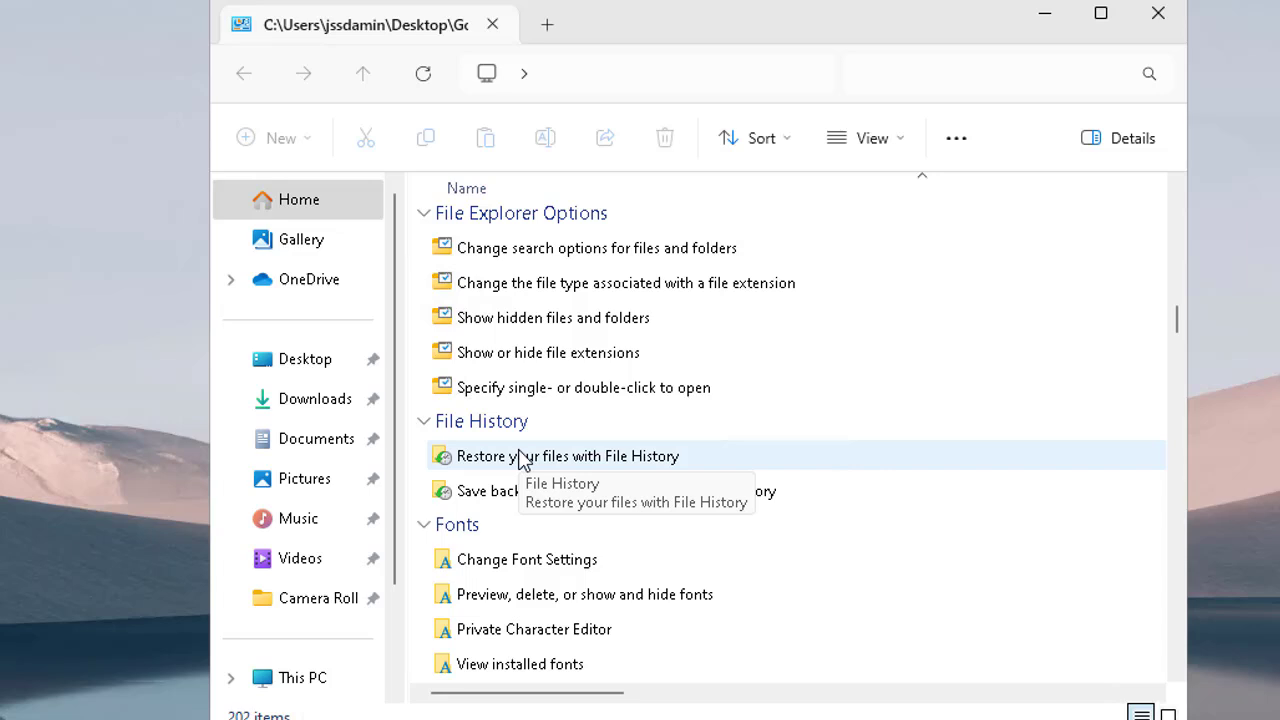
{"action": "double_click", "coordinate": [522, 355]}
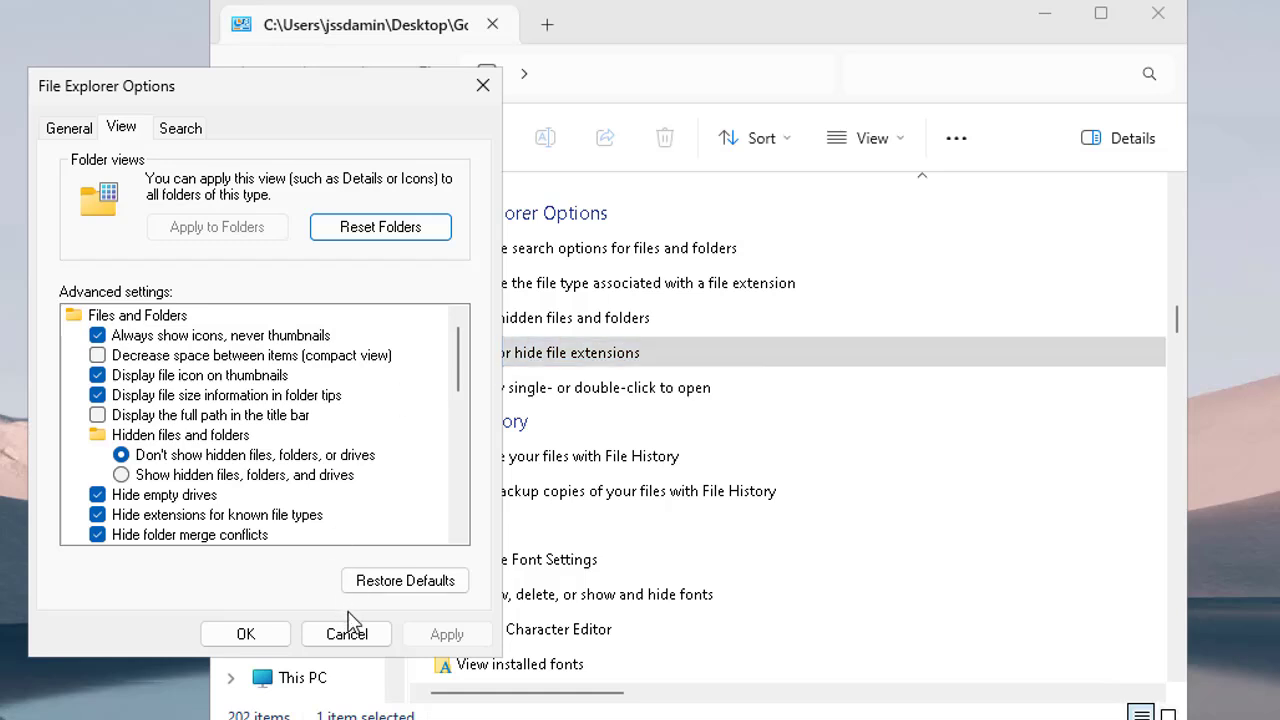
{"action": "left_click", "coordinate": [345, 633]}
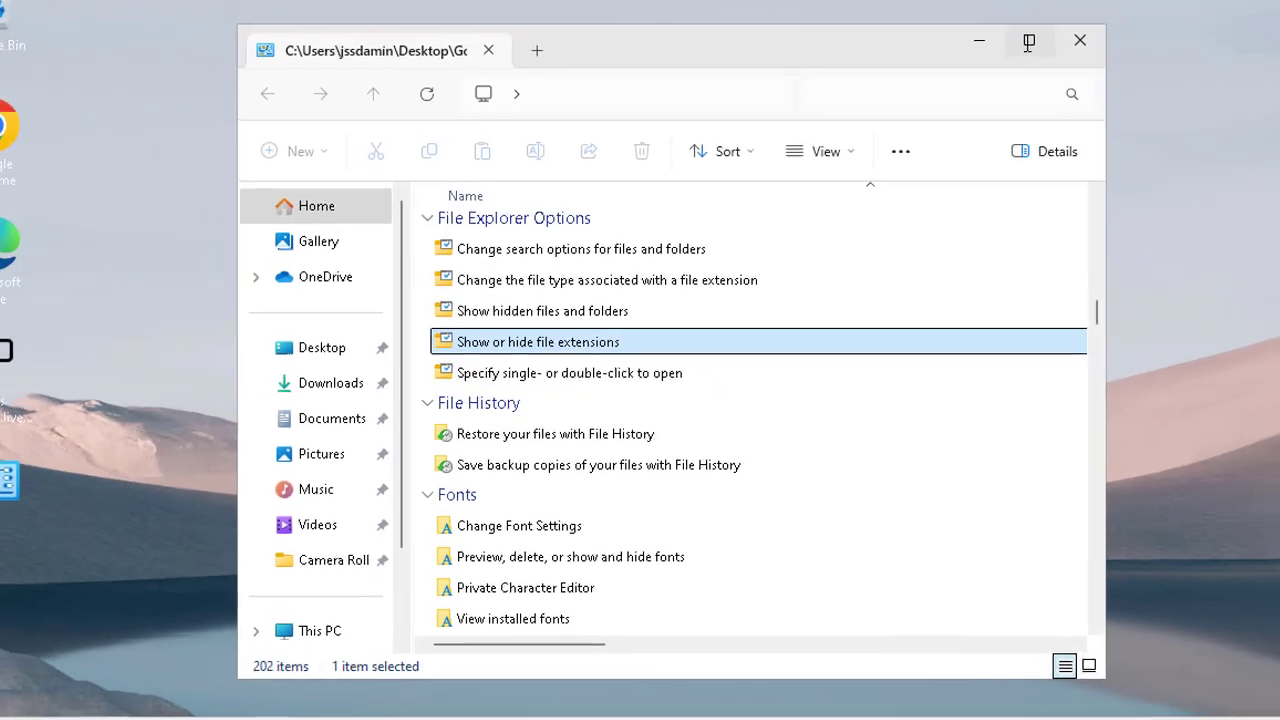
- Maximize the task list window, view the temporary Internet file settings under Internet Options, and close Internet Properties
{"action": "mouse_move", "coordinate": [1101, 18]}
{"action": "left_click", "coordinate": [973, 63]}
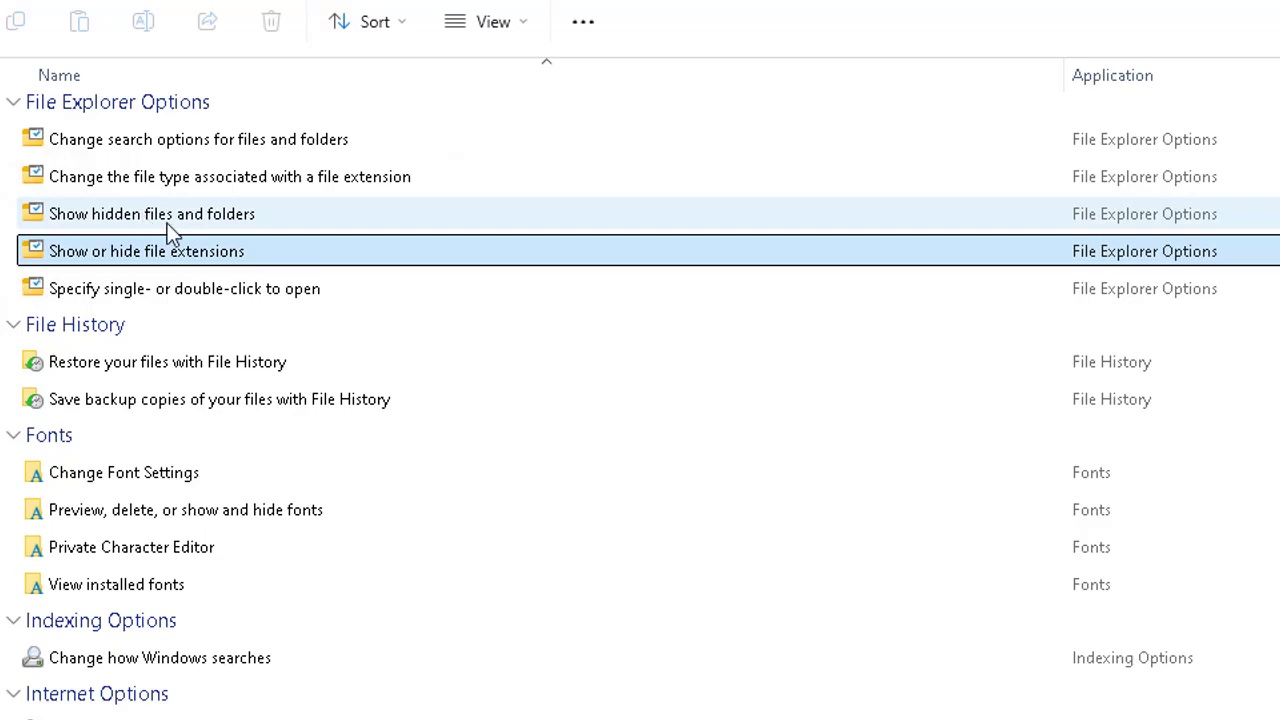
{"action": "scroll", "coordinate": [253, 381], "scroll_direction": "down", "scroll_amount": 3}
{"action": "scroll", "coordinate": [253, 458], "scroll_direction": "down", "scroll_amount": 3}
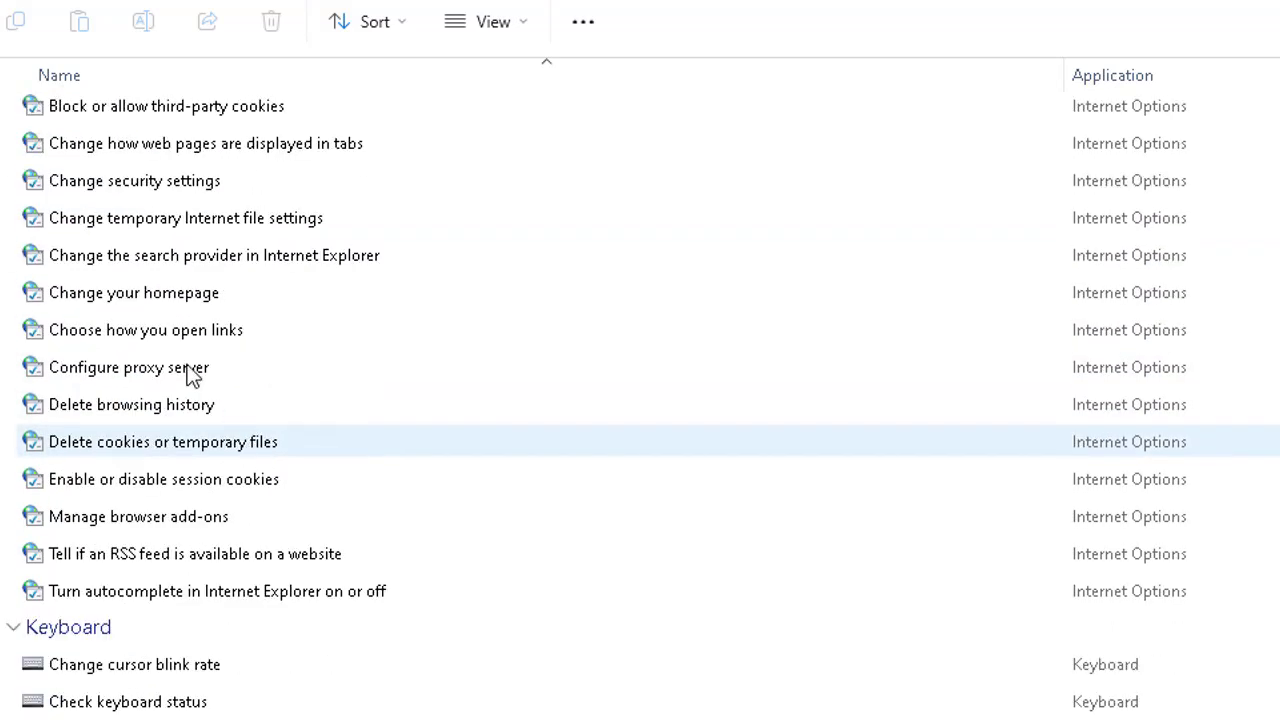
{"action": "scroll", "coordinate": [175, 362], "scroll_direction": "up", "scroll_amount": 2}
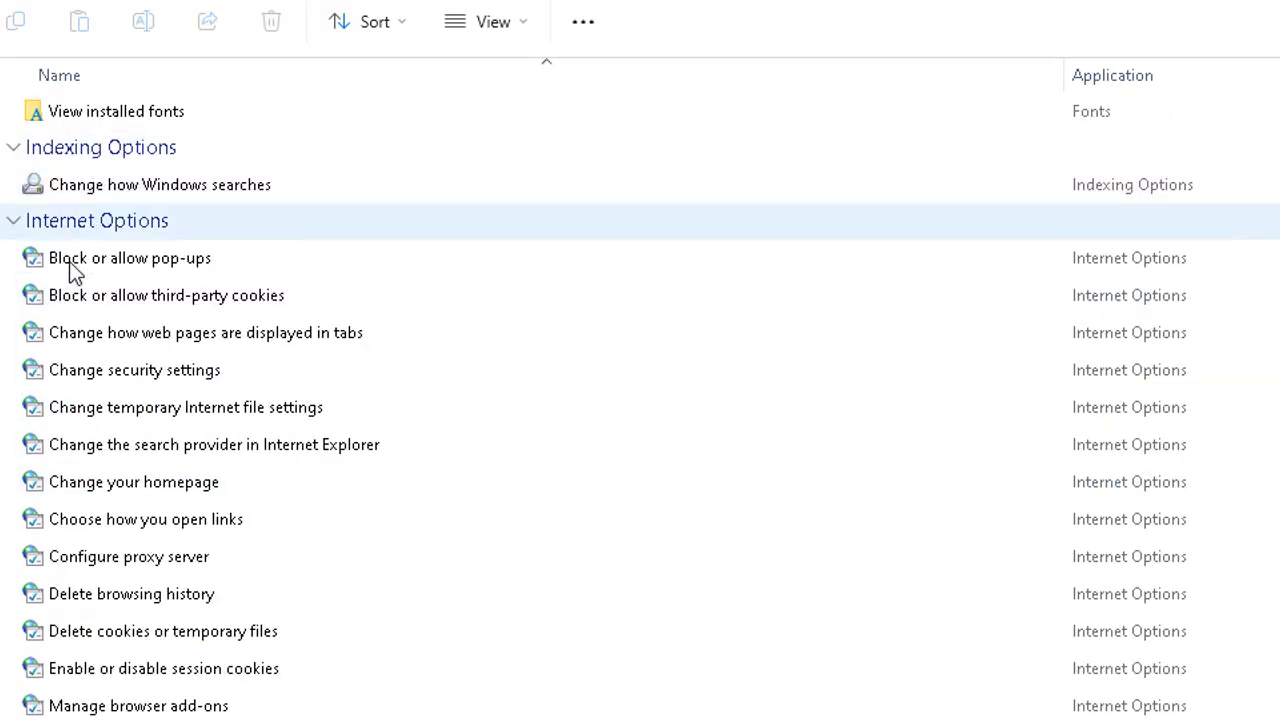
{"action": "double_click", "coordinate": [216, 412]}
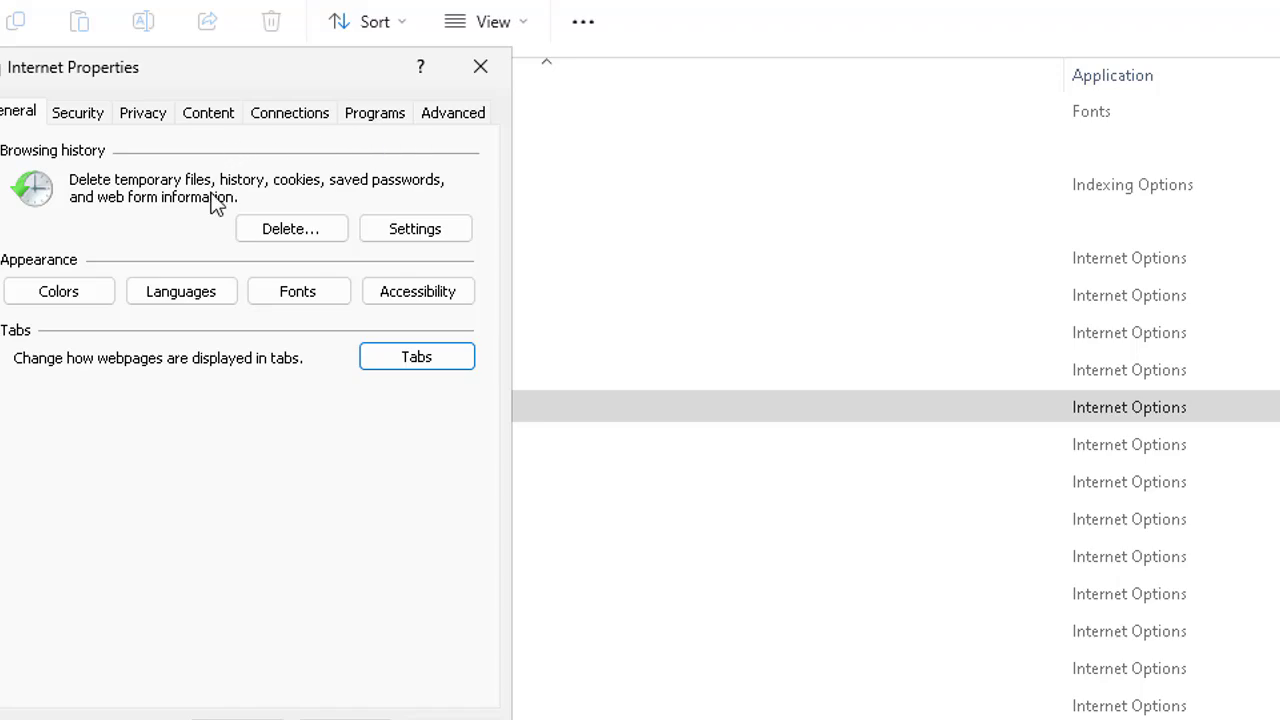
{"action": "left_click", "coordinate": [482, 68]}
- Browse the Control Panel tasks from Internet Options through Mouse, Network and Sharing Center and Power Options to Programs and Features
{"action": "scroll", "coordinate": [356, 335], "scroll_direction": "down", "scroll_amount": 3}
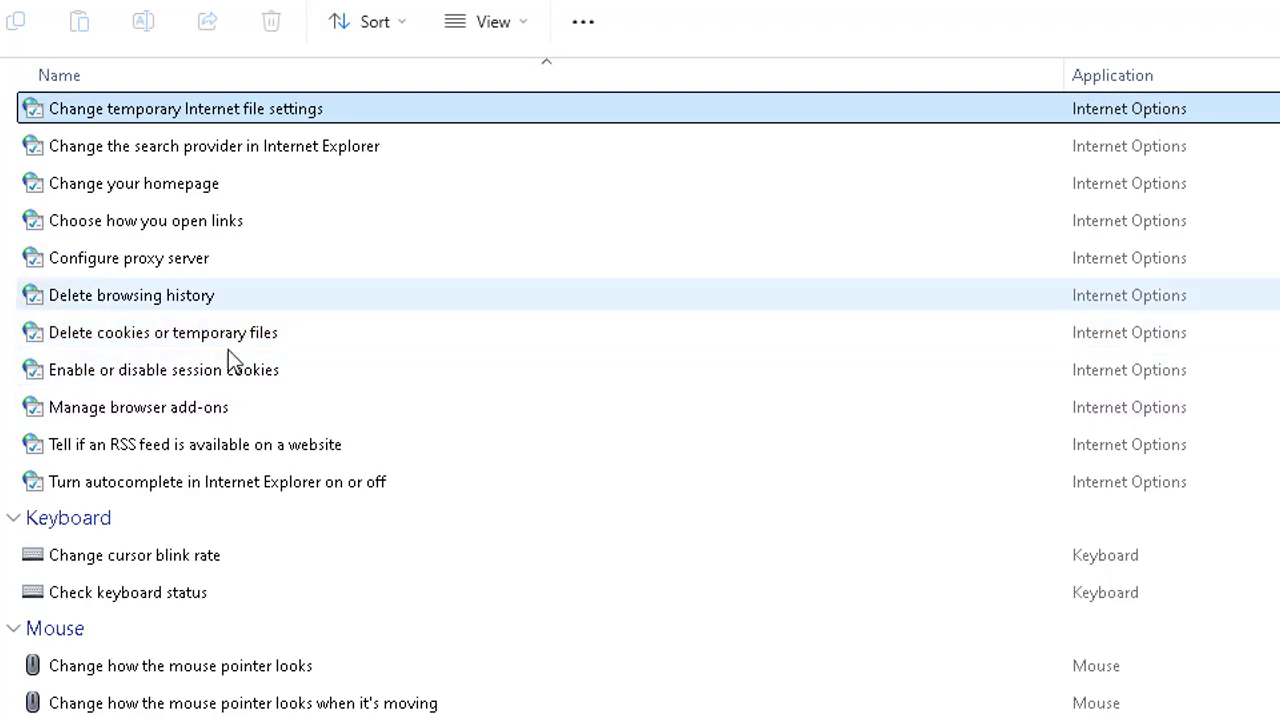
{"action": "scroll", "coordinate": [249, 369], "scroll_direction": "down", "scroll_amount": 4}
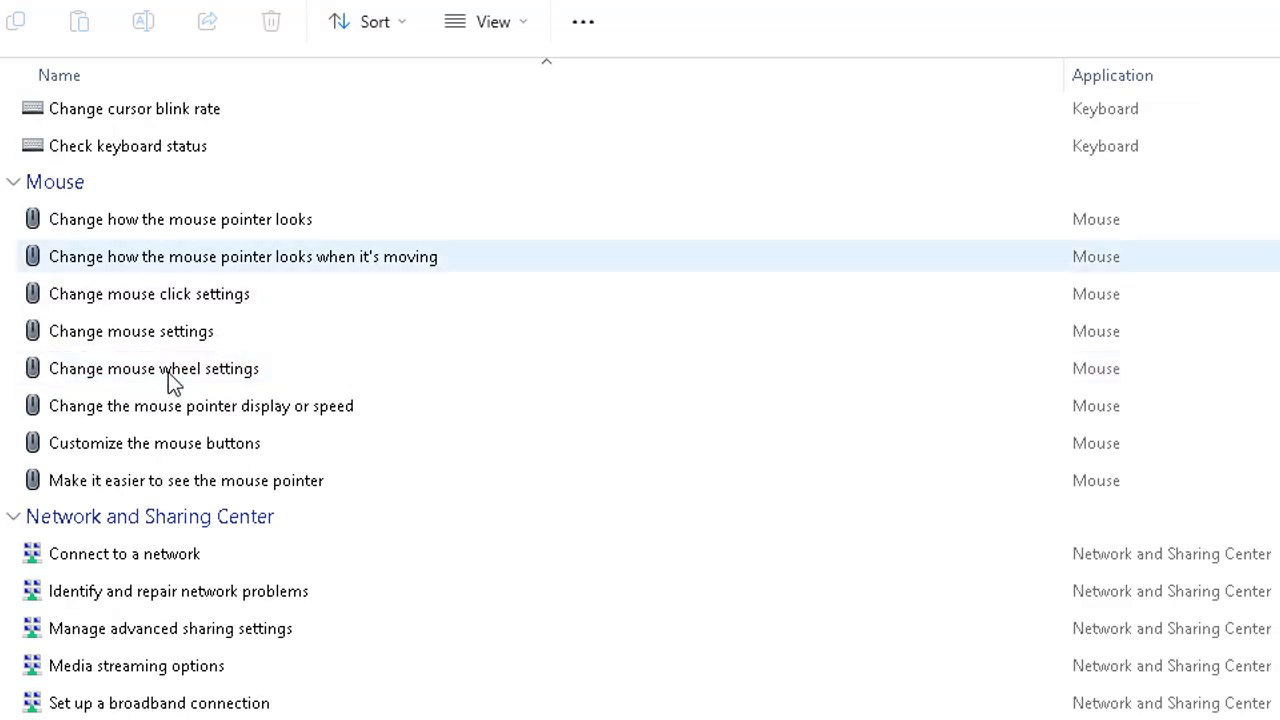
{"action": "scroll", "coordinate": [170, 376], "scroll_direction": "down", "scroll_amount": 2}
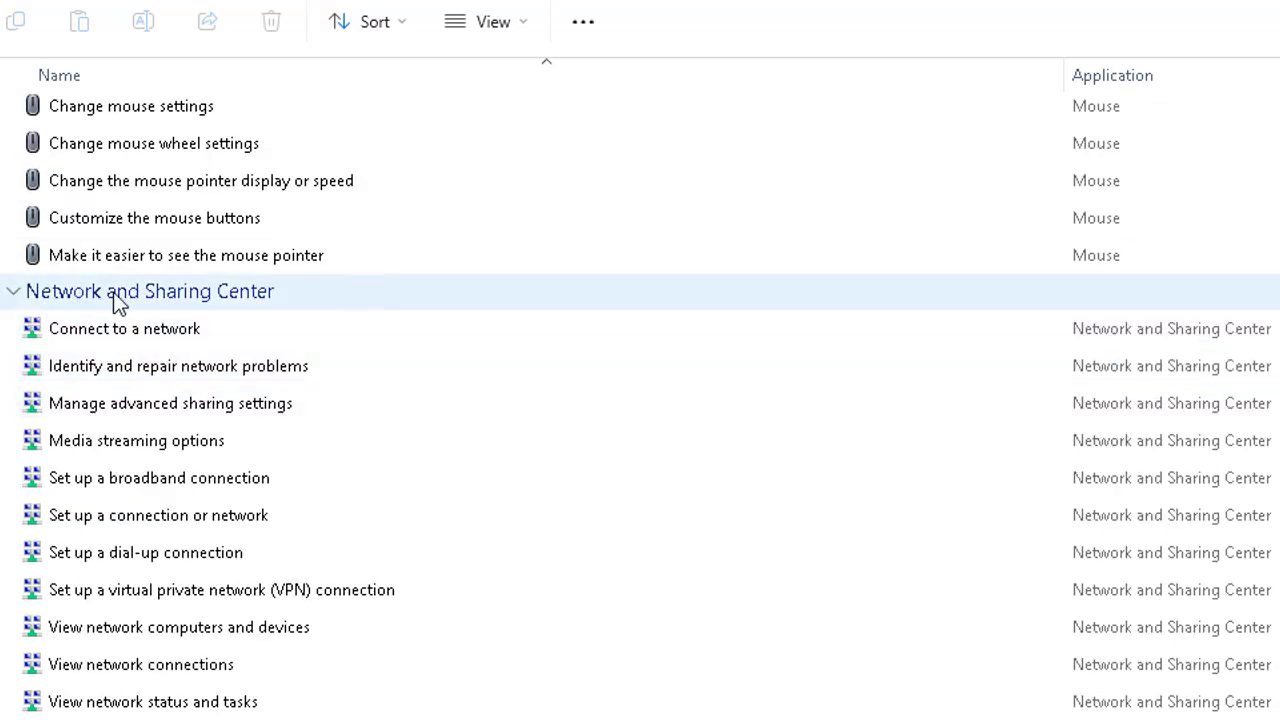
{"action": "scroll", "coordinate": [280, 330], "scroll_direction": "down", "scroll_amount": 2}
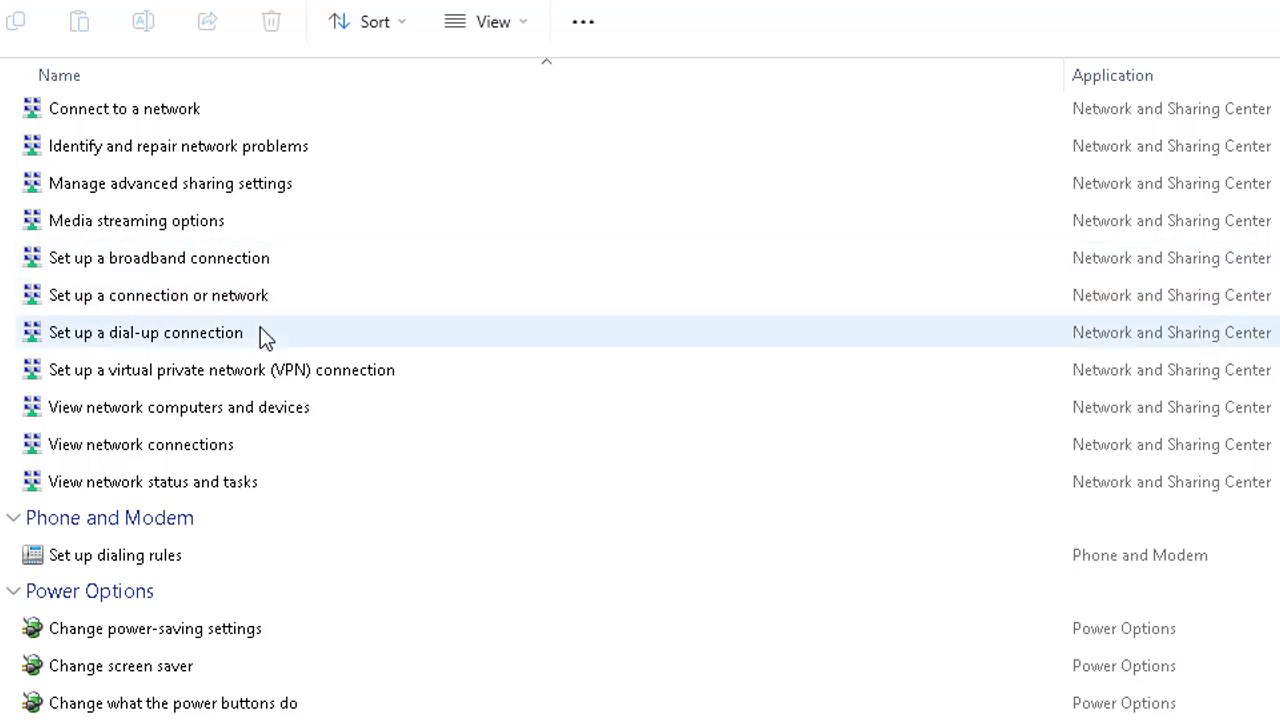
{"action": "scroll", "coordinate": [262, 335], "scroll_direction": "up", "scroll_amount": 1}
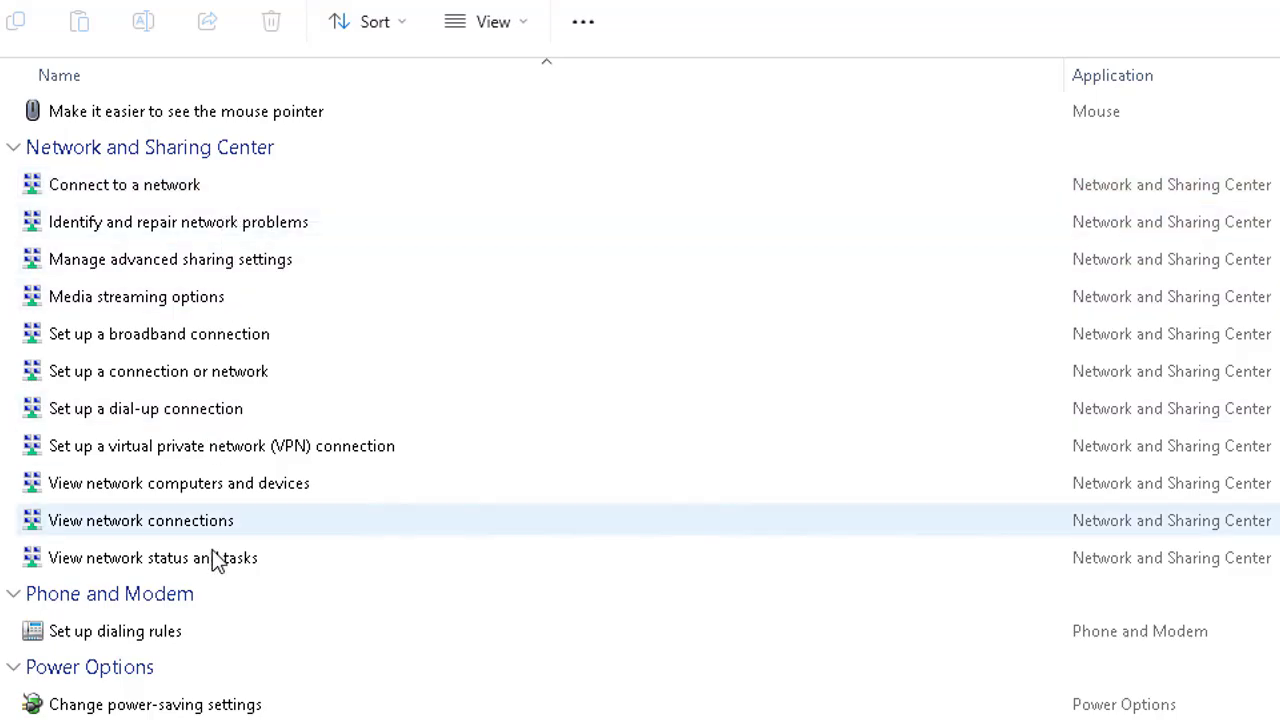
{"action": "scroll", "coordinate": [160, 292], "scroll_direction": "down", "scroll_amount": 4}
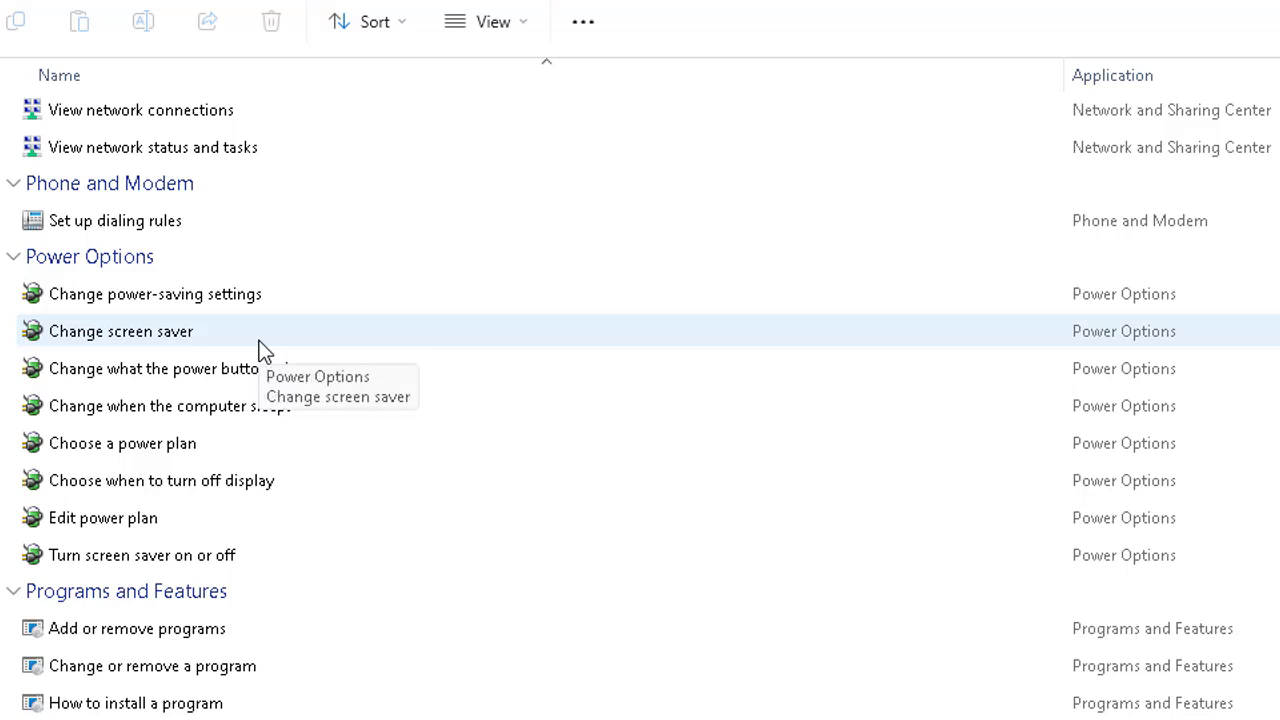
{"action": "scroll", "coordinate": [146, 334], "scroll_direction": "down", "scroll_amount": 3}
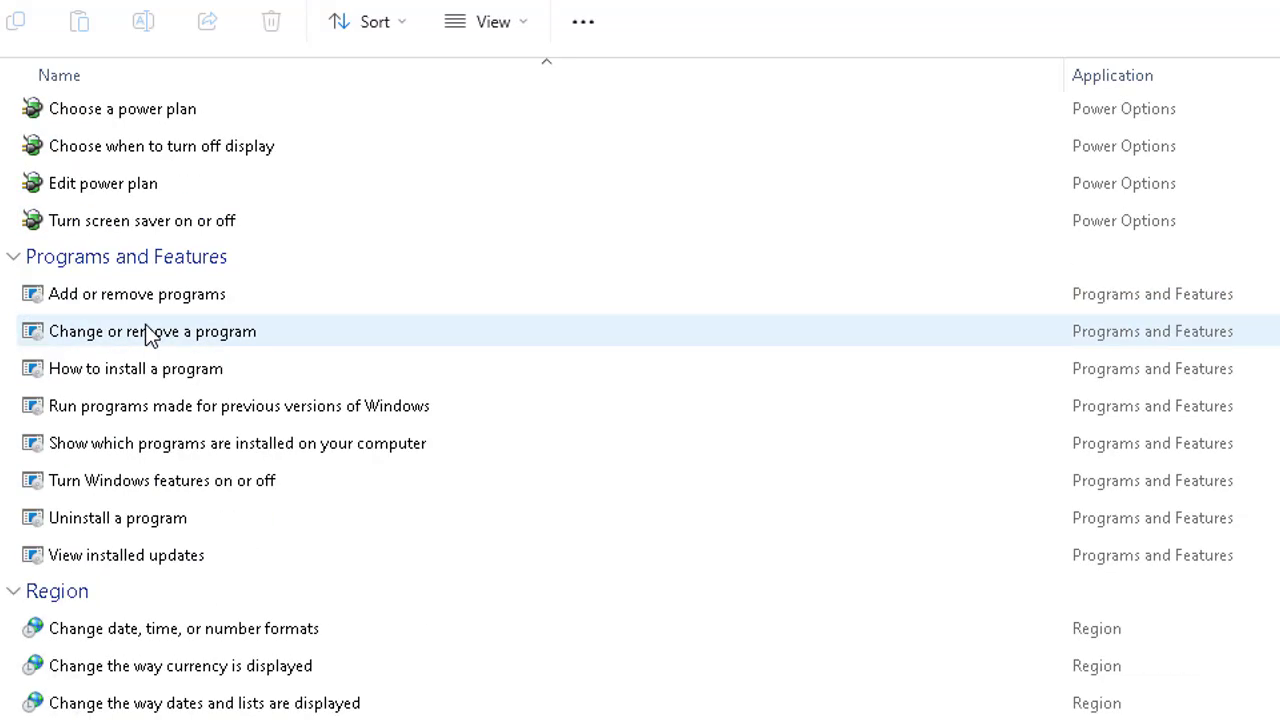
- Browse the Control Panel tasks for Security and Maintenance, Sound, System, Taskbar and Navigation, Troubleshooting, User Accounts and Windows Tools
{"action": "scroll", "coordinate": [132, 375], "scroll_direction": "down", "scroll_amount": 5}
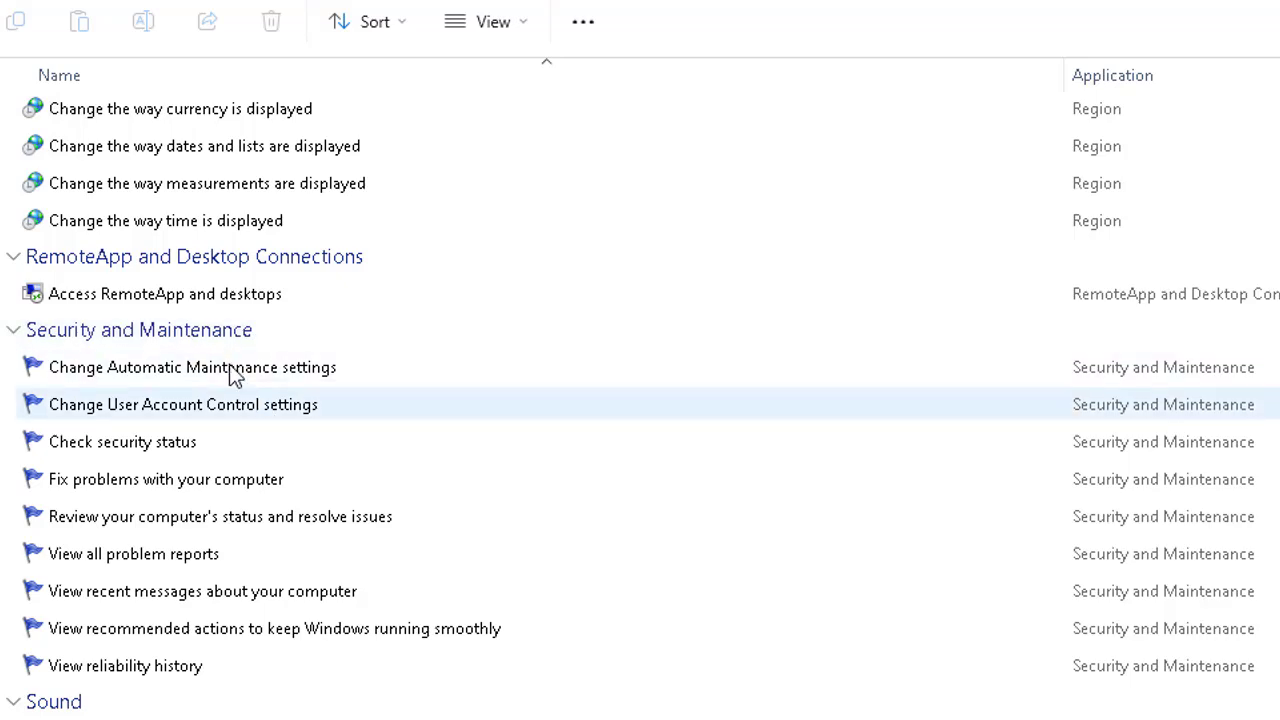
{"action": "scroll", "coordinate": [219, 347], "scroll_direction": "down", "scroll_amount": 4}
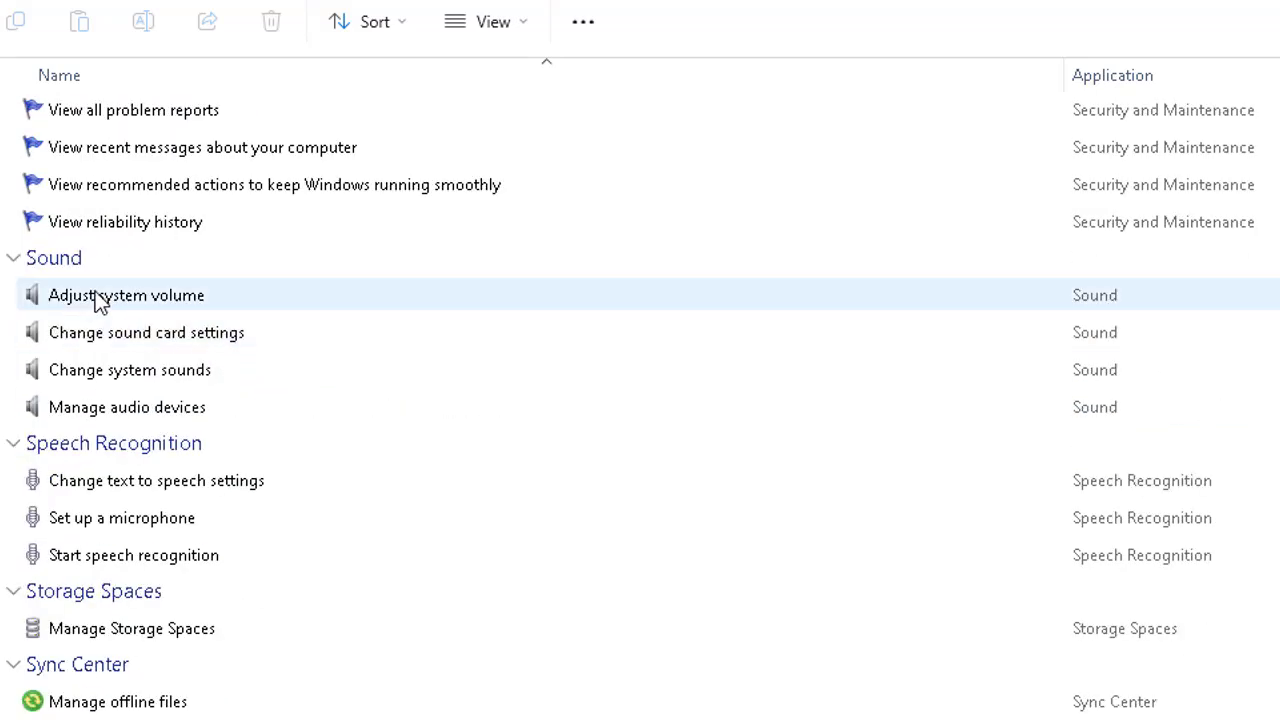
{"action": "scroll", "coordinate": [145, 315], "scroll_direction": "down", "scroll_amount": 10}
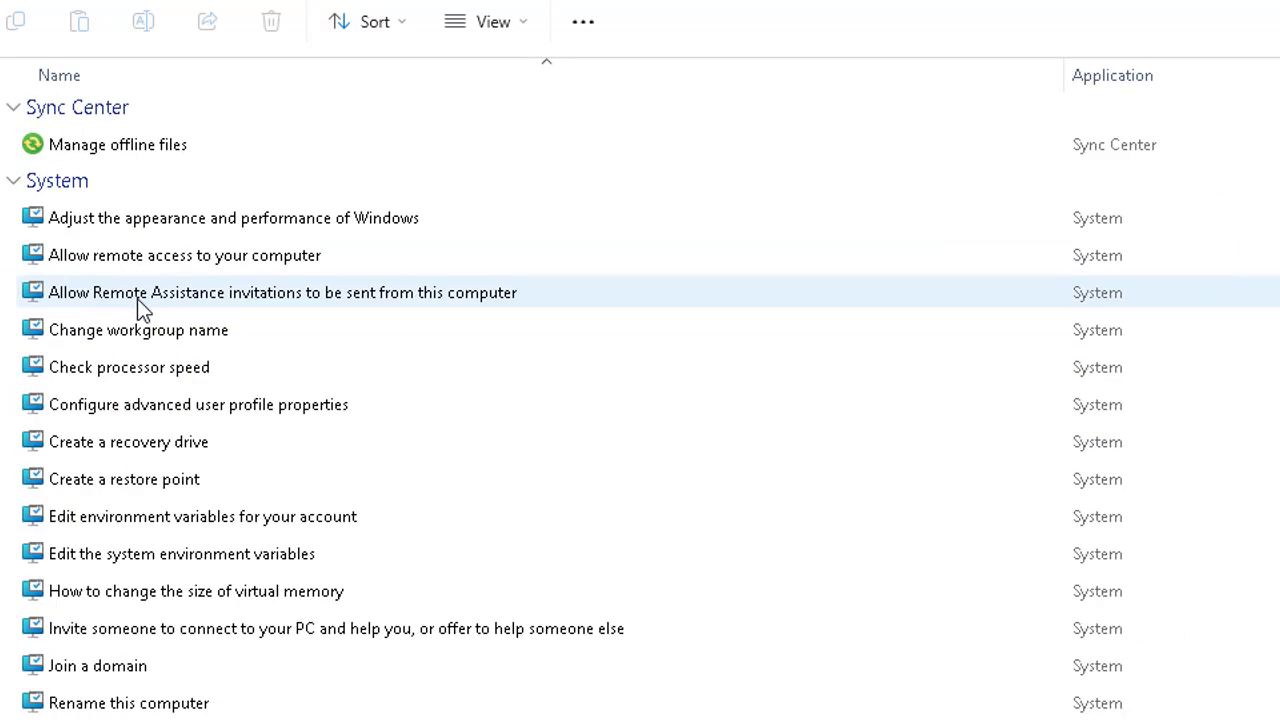
{"action": "scroll", "coordinate": [145, 310], "scroll_direction": "up", "scroll_amount": 2}
{"action": "scroll", "coordinate": [143, 310], "scroll_direction": "up", "scroll_amount": 2}
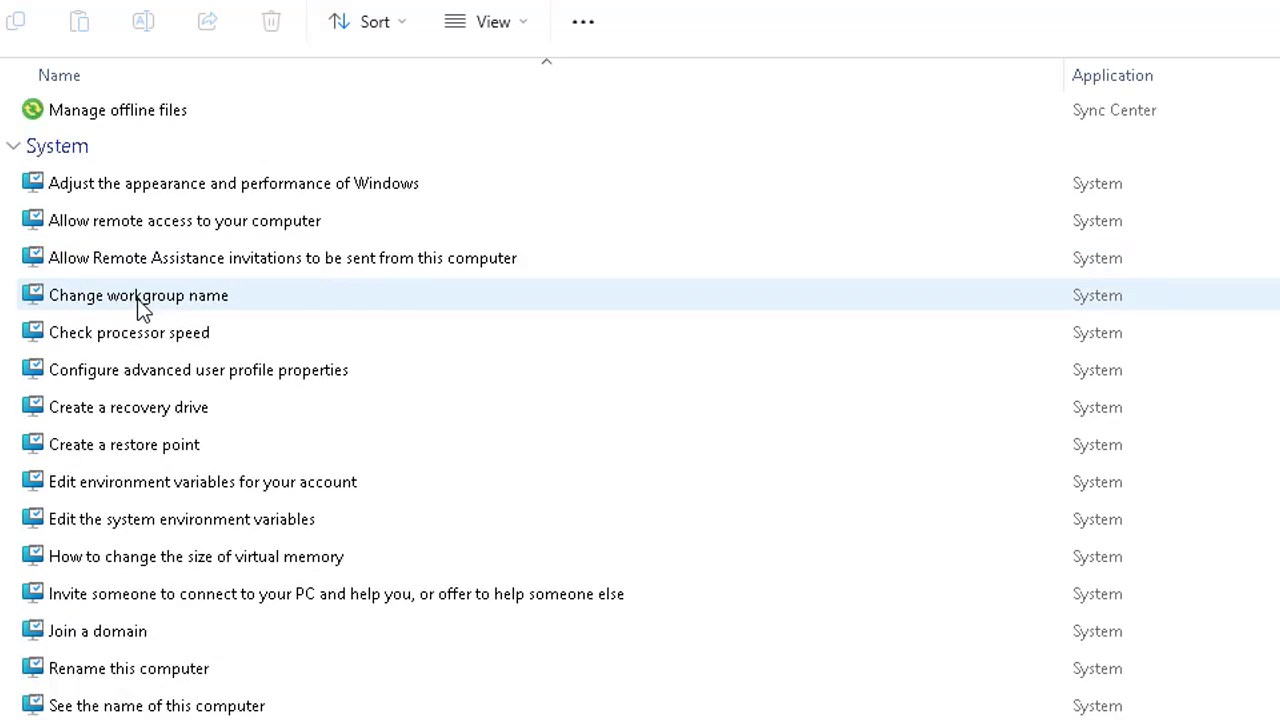
{"action": "scroll", "coordinate": [143, 310], "scroll_direction": "down", "scroll_amount": 8}
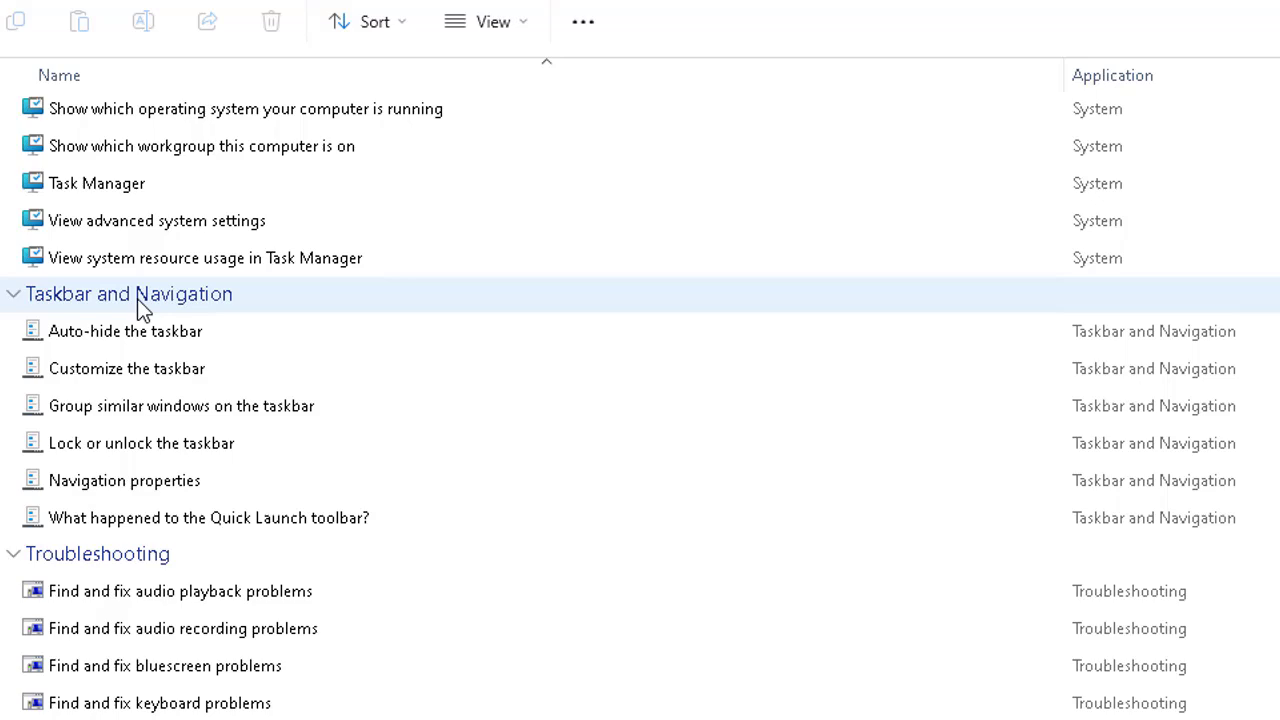
{"action": "scroll", "coordinate": [143, 310], "scroll_direction": "down", "scroll_amount": 2}
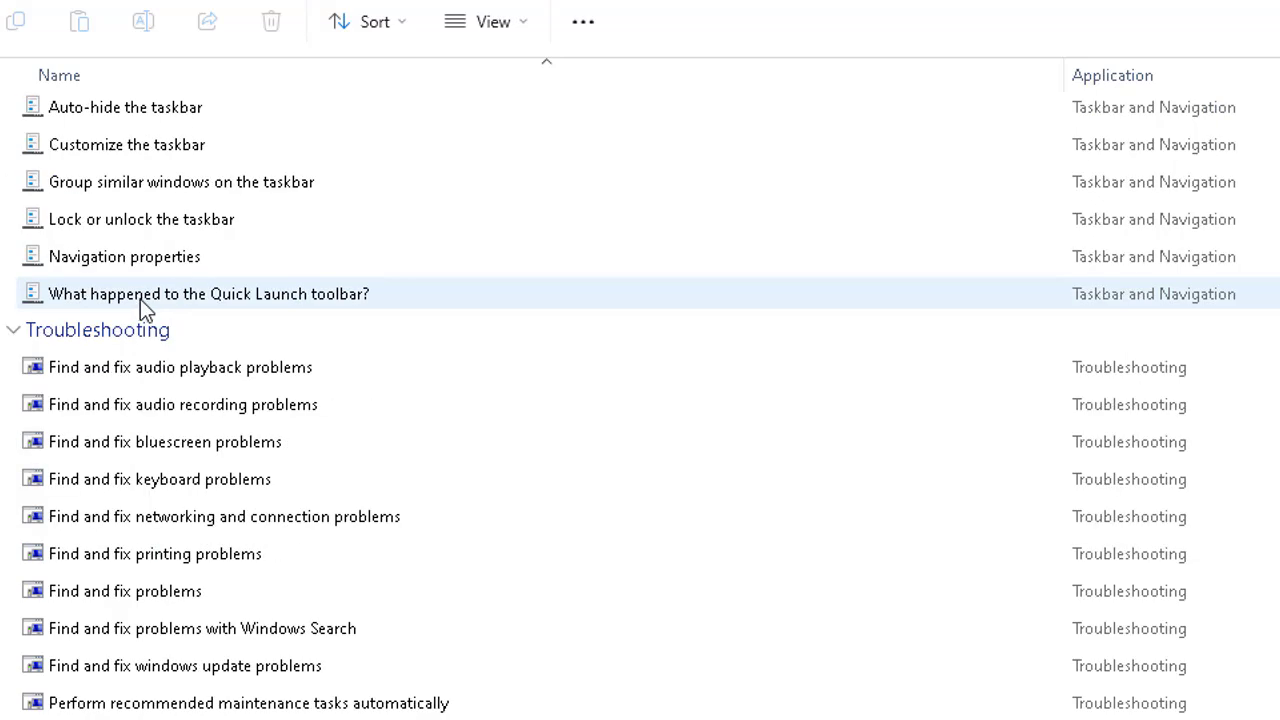
{"action": "scroll", "coordinate": [140, 299], "scroll_direction": "down", "scroll_amount": 4}
{"action": "scroll", "coordinate": [140, 299], "scroll_direction": "down", "scroll_amount": 2}
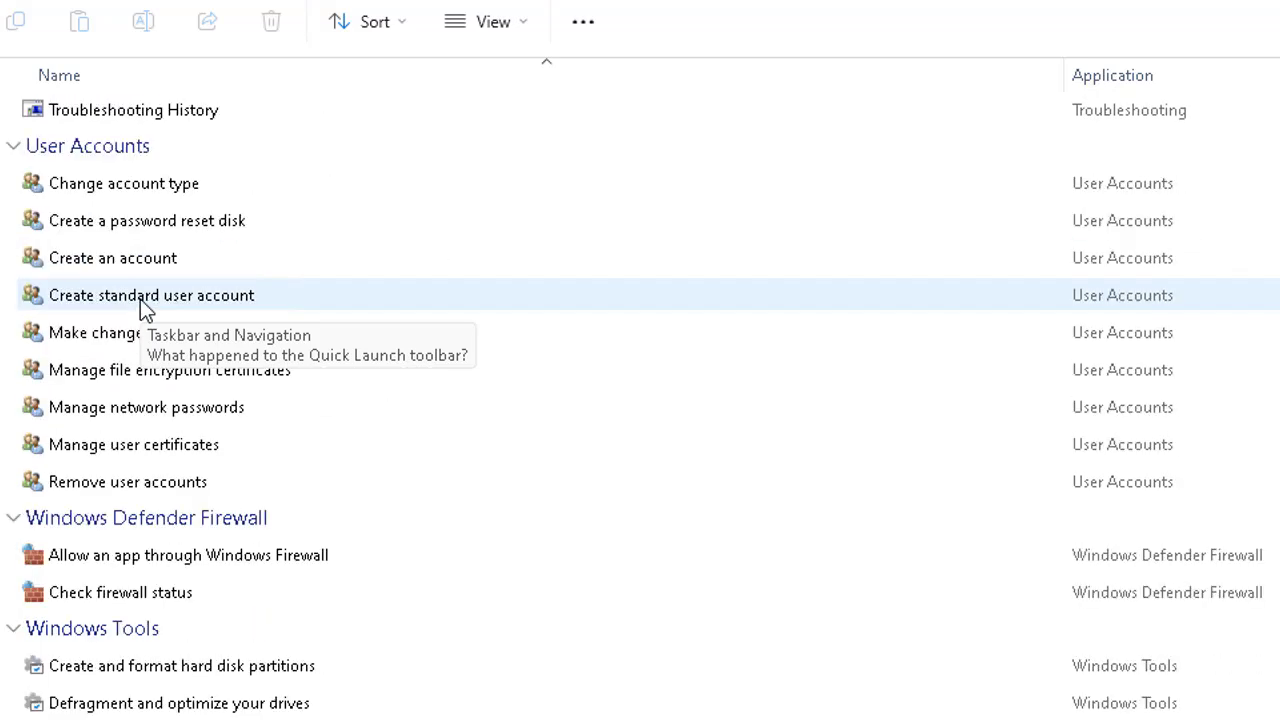
- Browse the Control Panel tasks for User Accounts, Windows Defender Firewall and Windows Tools
{"action": "scroll", "coordinate": [140, 303], "scroll_direction": "down", "scroll_amount": 2}
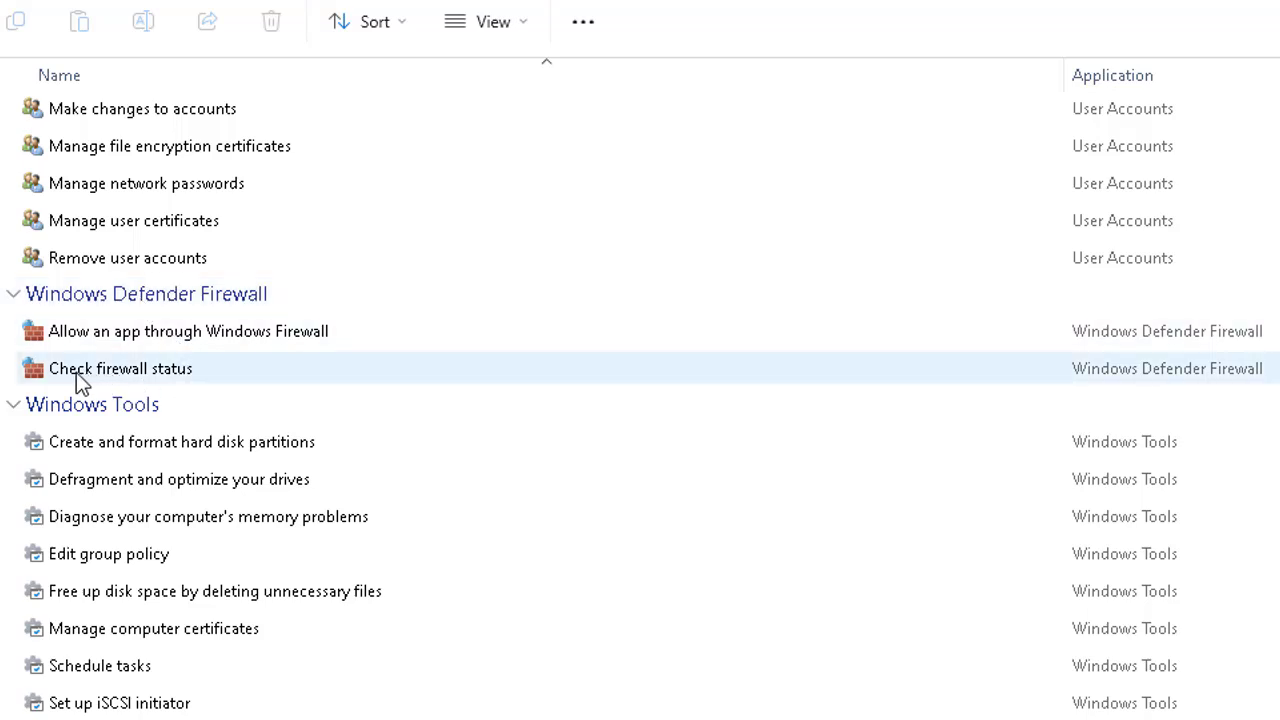
{"action": "scroll", "coordinate": [296, 339], "scroll_direction": "down", "scroll_amount": 2}
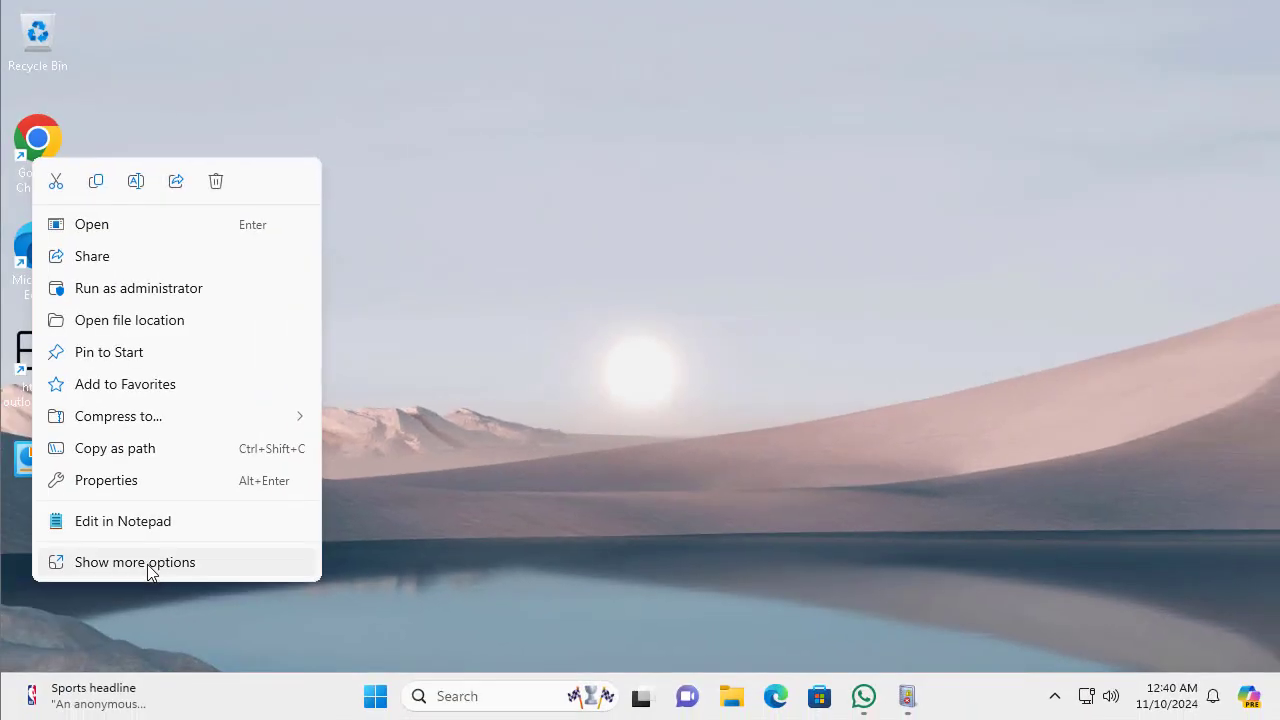
- View the extended options for the Google Chrome desktop shortcut and choose Troubleshoot compatibility
{"action": "left_click", "coordinate": [148, 563]}
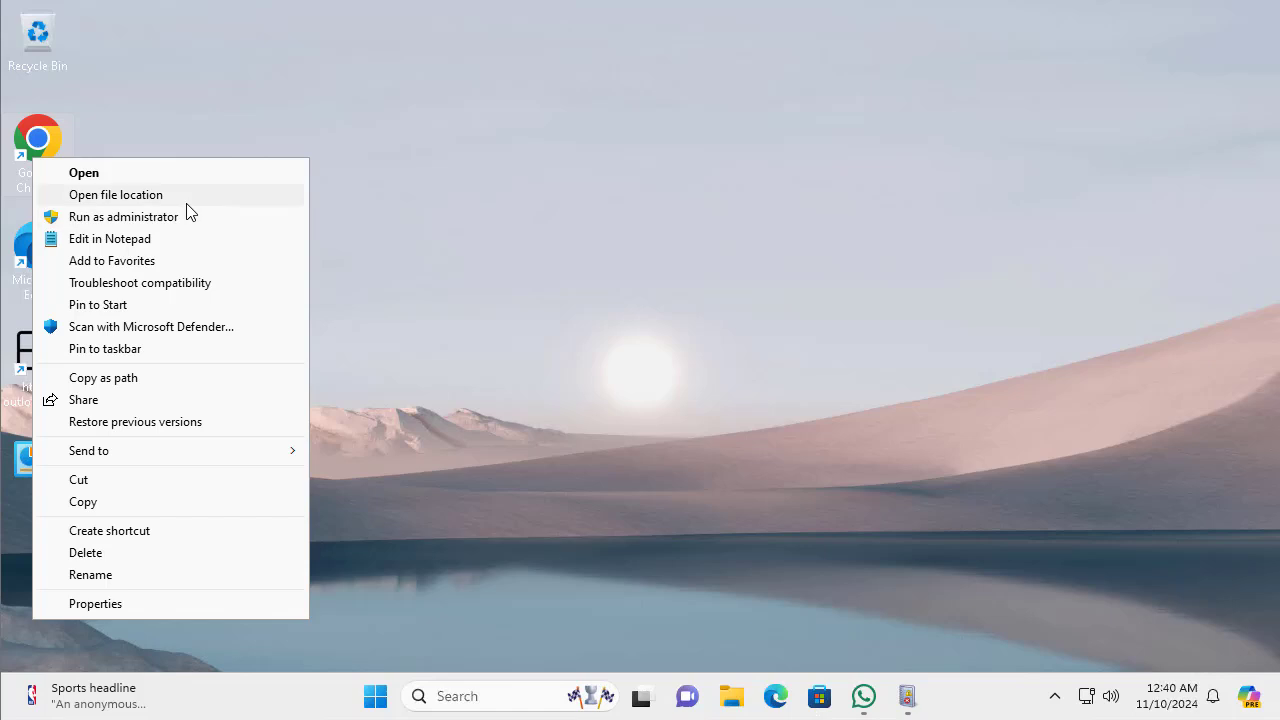
{"action": "left_click", "coordinate": [239, 290]}
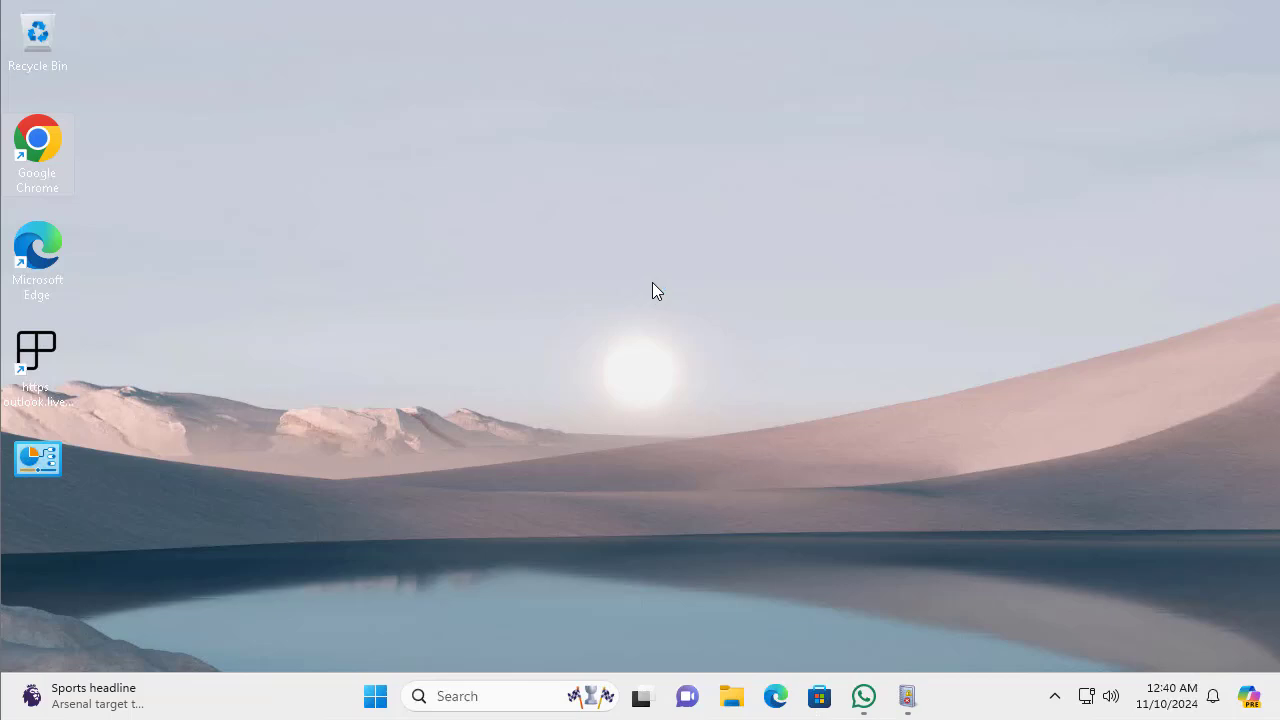
- Open the system sound settings and examine the output, input and advanced options, including Troubleshoot common sound problems
{"action": "right_click", "coordinate": [1110, 696]}
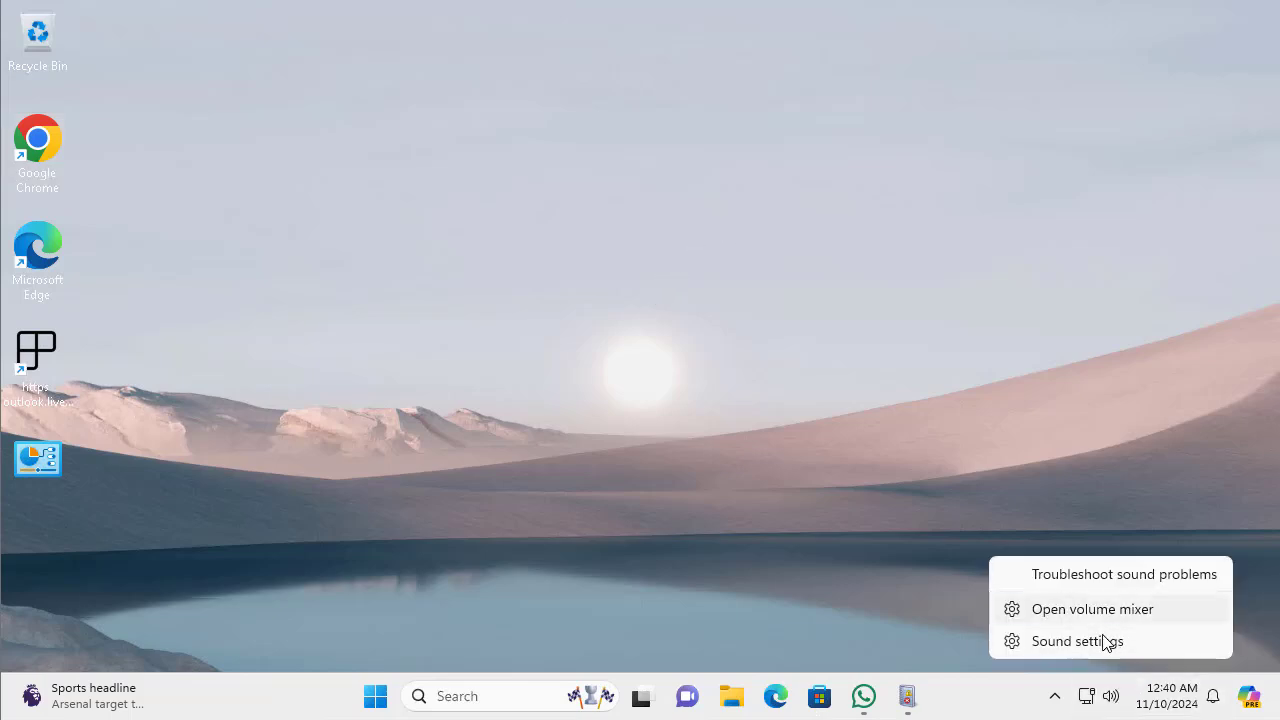
{"action": "left_click", "coordinate": [1110, 640]}
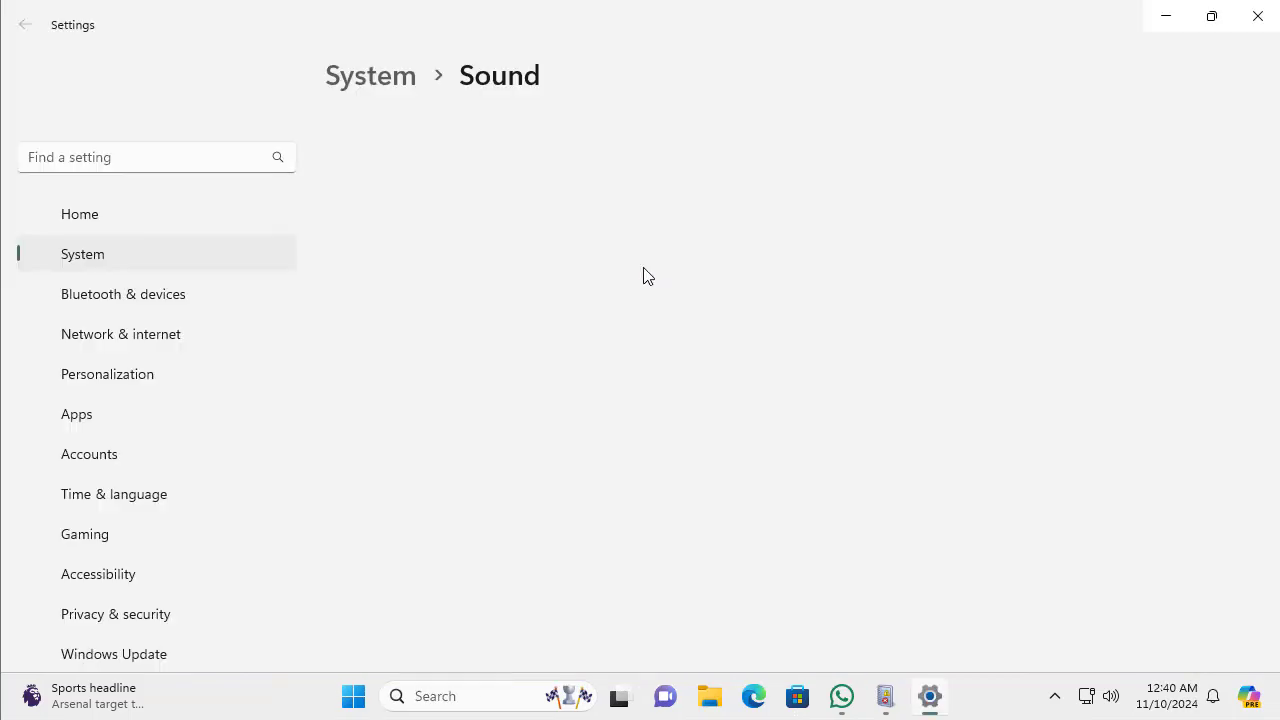
{"action": "scroll", "coordinate": [597, 340], "scroll_direction": "down", "scroll_amount": 5}
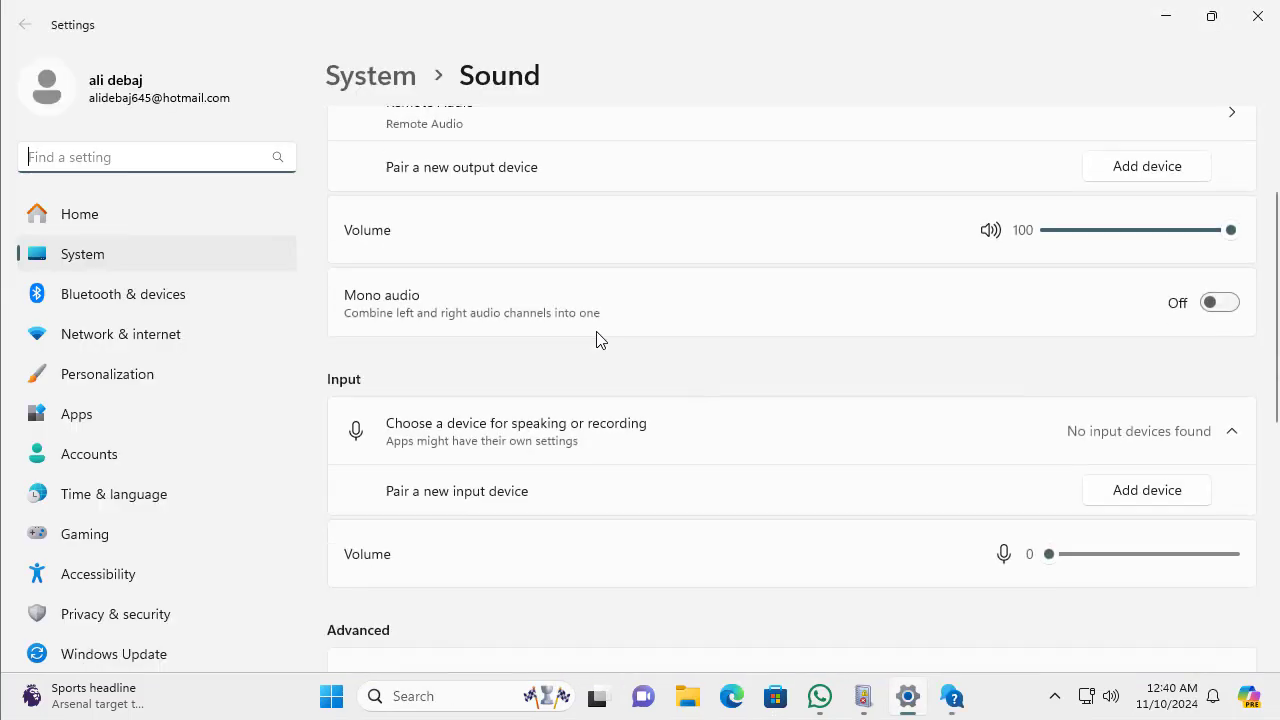
{"action": "scroll", "coordinate": [597, 340], "scroll_direction": "down", "scroll_amount": 3}
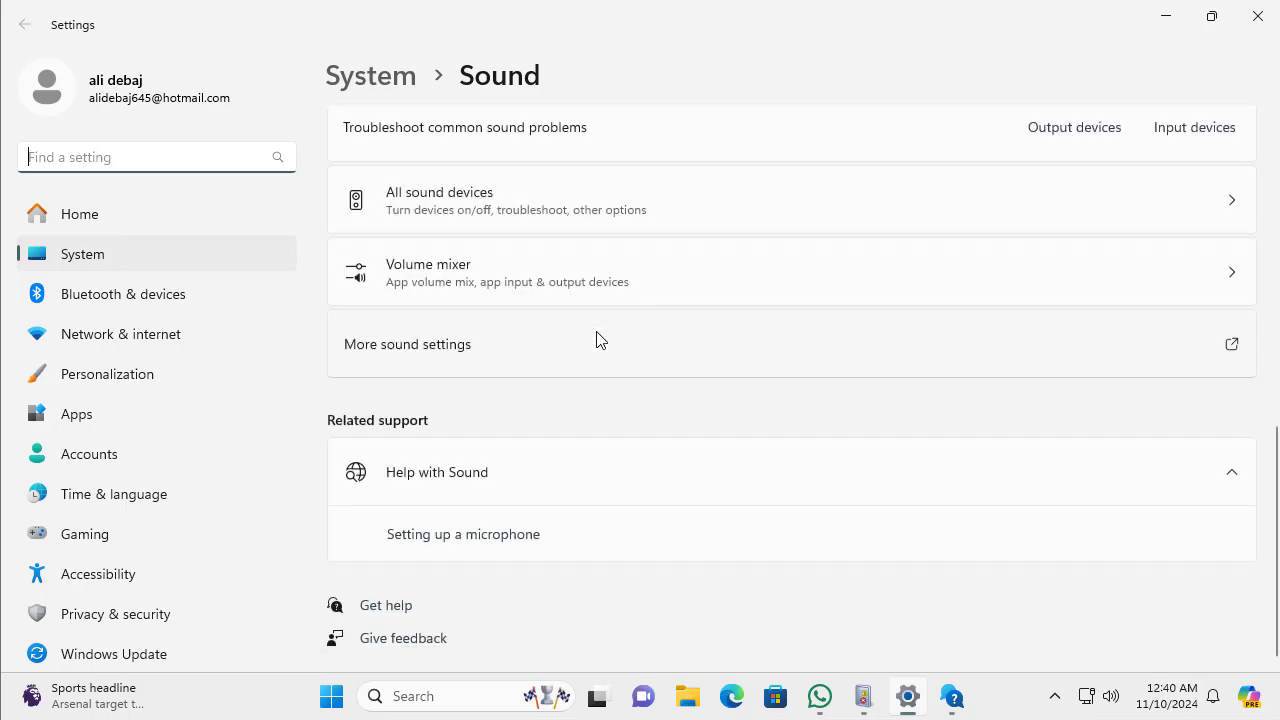
{"action": "scroll", "coordinate": [597, 340], "scroll_direction": "up", "scroll_amount": 8}
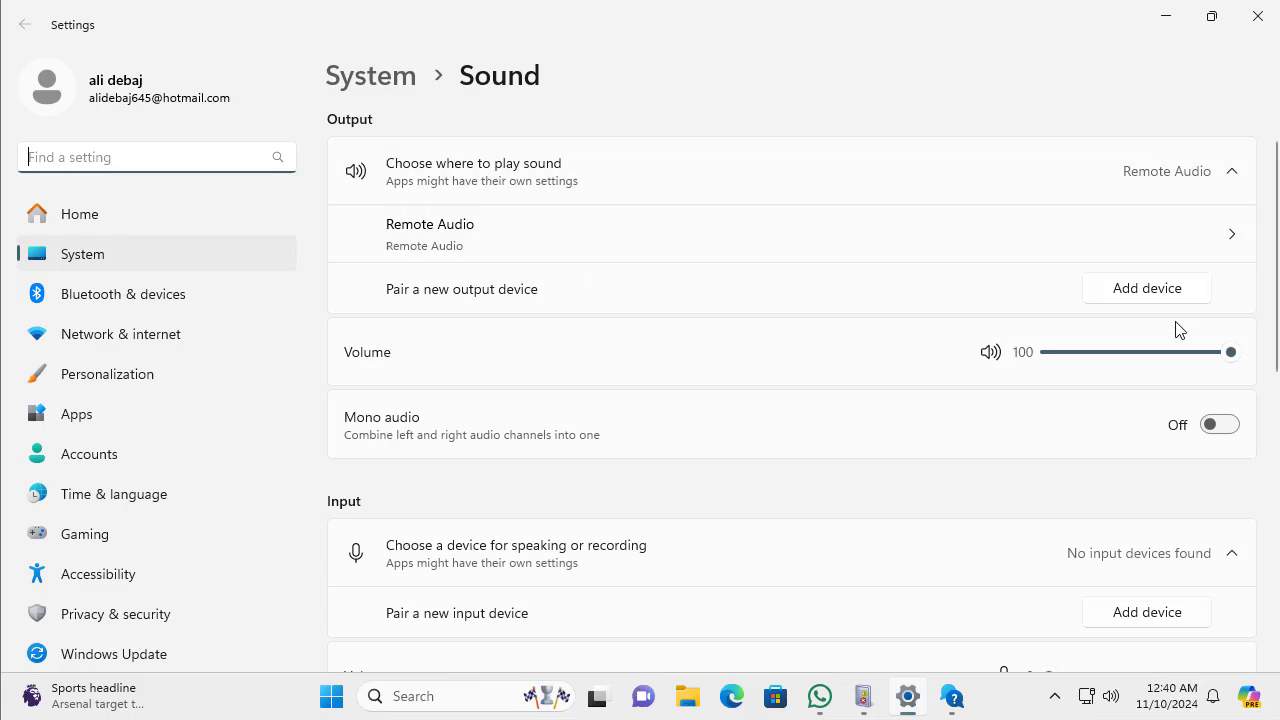
{"action": "scroll", "coordinate": [860, 386], "scroll_direction": "down", "scroll_amount": 4}
{"action": "scroll", "coordinate": [852, 386], "scroll_direction": "down", "scroll_amount": 1}
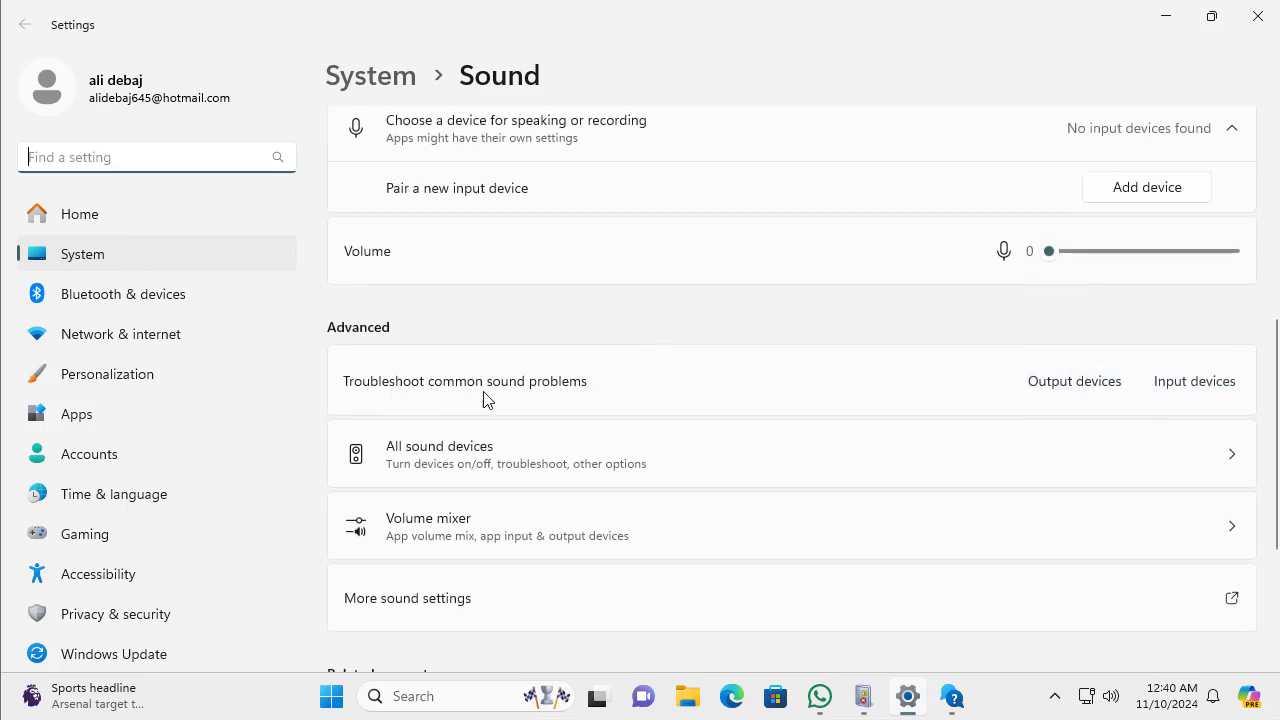
- Open the sound troubleshooter for output devices, review the Sound page again, and close Settings and Get Help
{"action": "left_click", "coordinate": [1080, 394]}
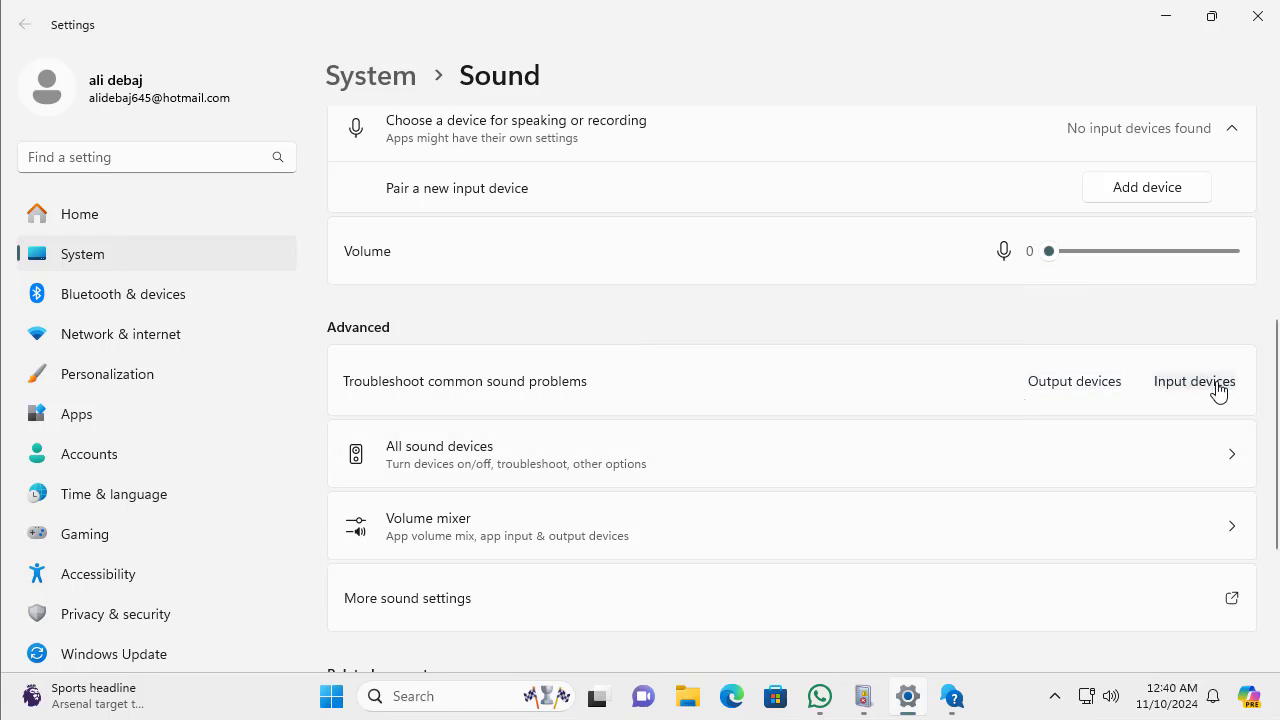
{"action": "scroll", "coordinate": [808, 411], "scroll_direction": "down", "scroll_amount": 3}
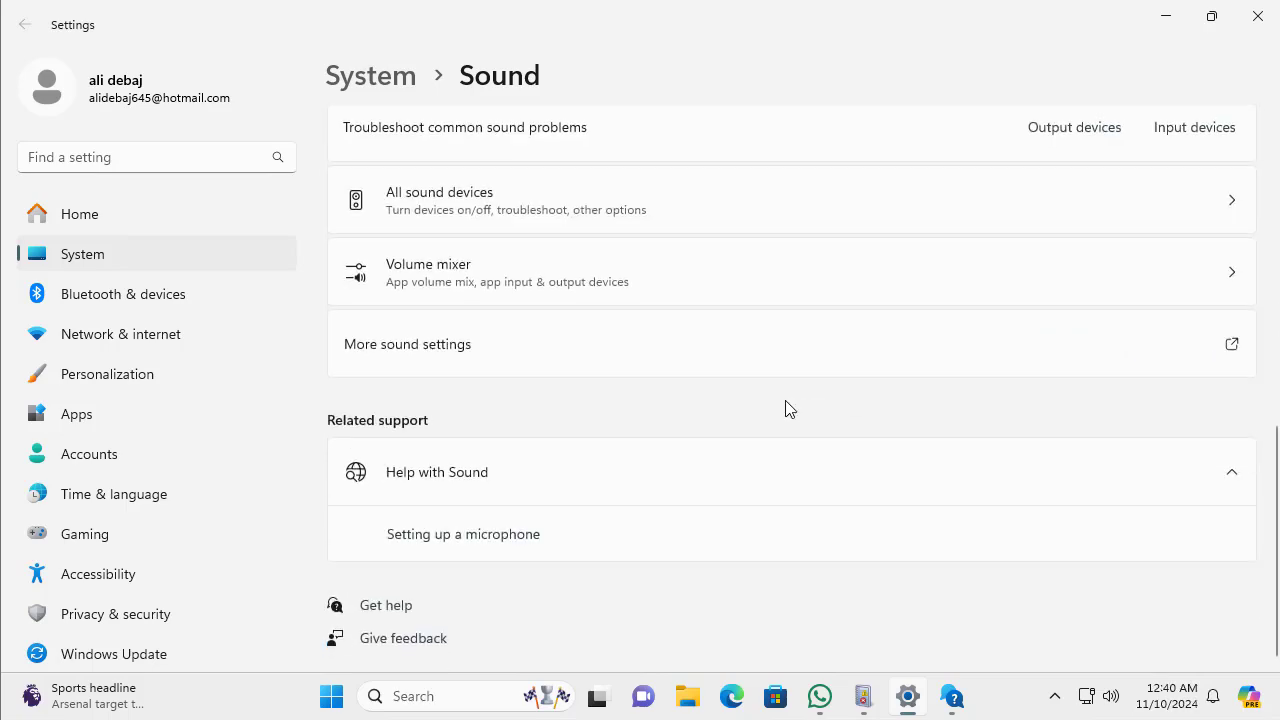
{"action": "scroll", "coordinate": [774, 403], "scroll_direction": "up", "scroll_amount": 9}
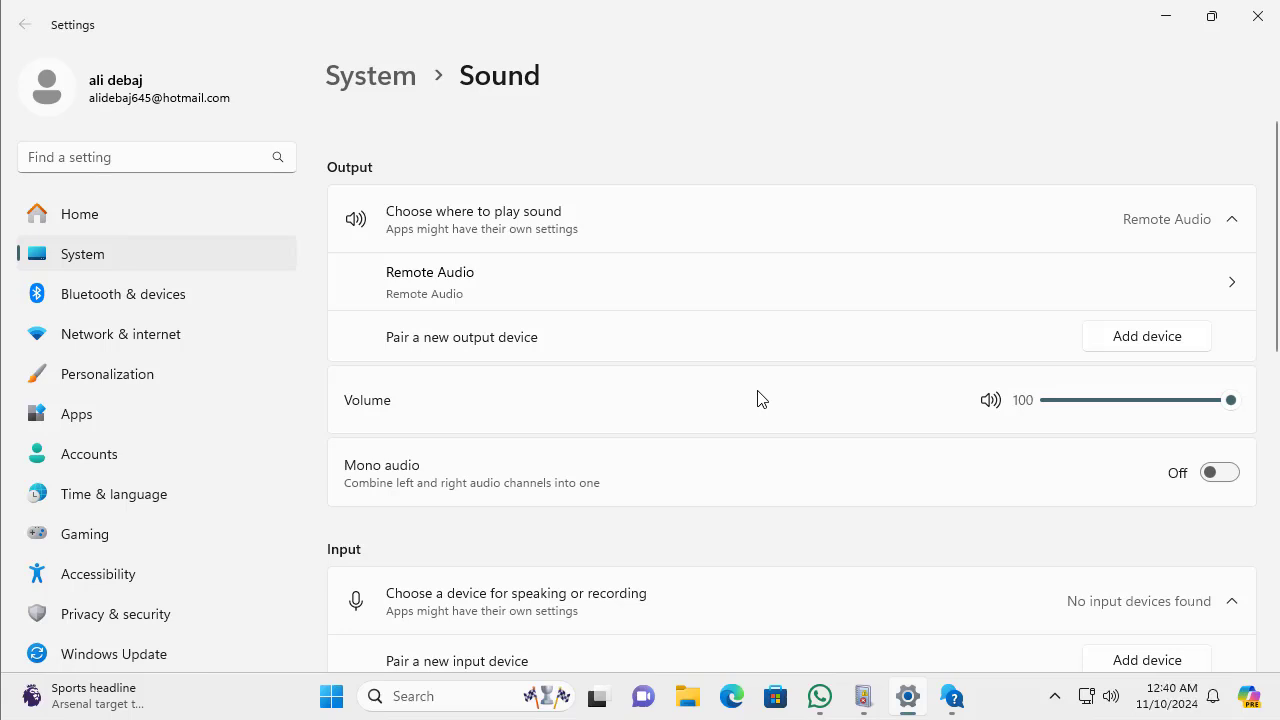
{"action": "scroll", "coordinate": [758, 399], "scroll_direction": "down", "scroll_amount": 2}
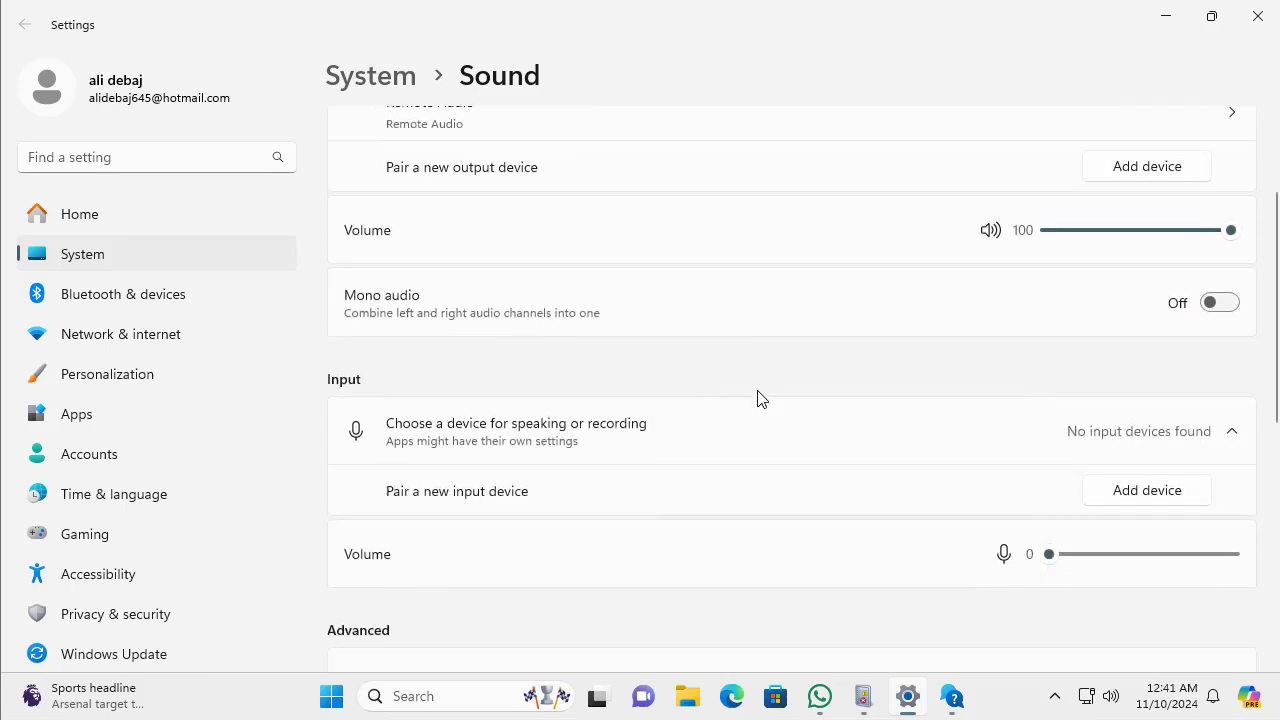
{"action": "scroll", "coordinate": [758, 399], "scroll_direction": "down", "scroll_amount": 4}
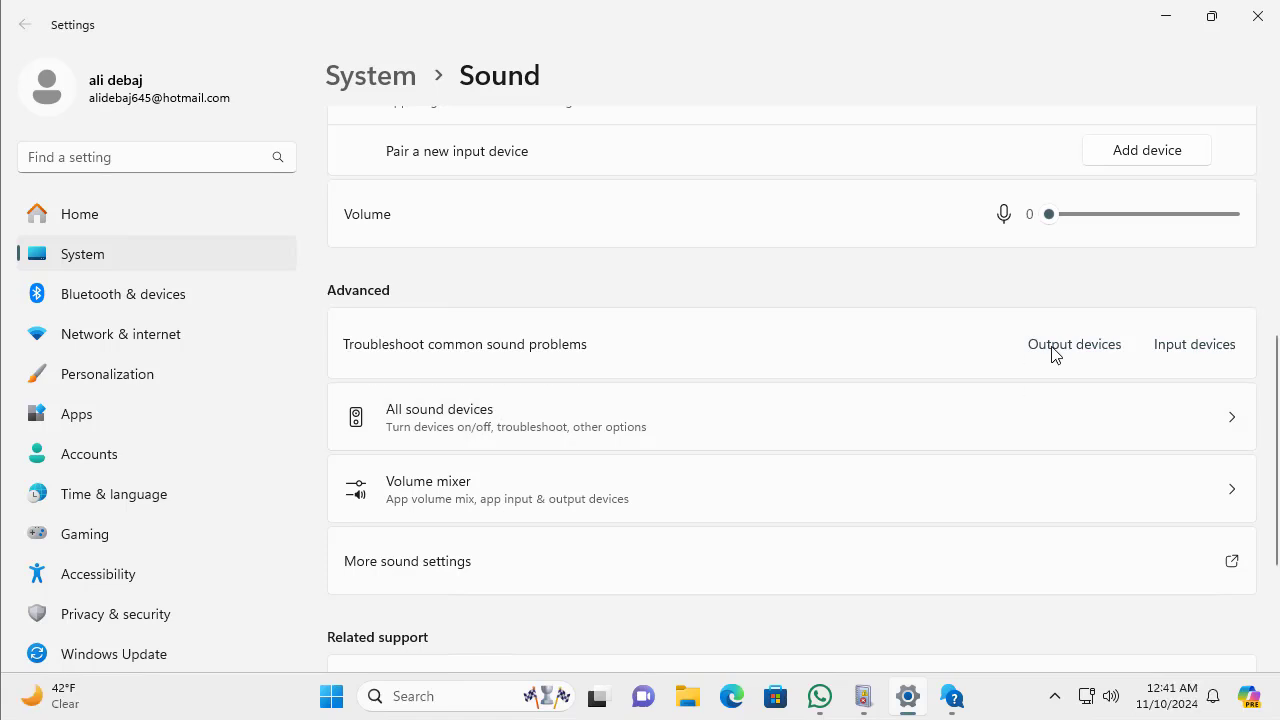
{"action": "scroll", "coordinate": [1016, 330], "scroll_direction": "up", "scroll_amount": 5}
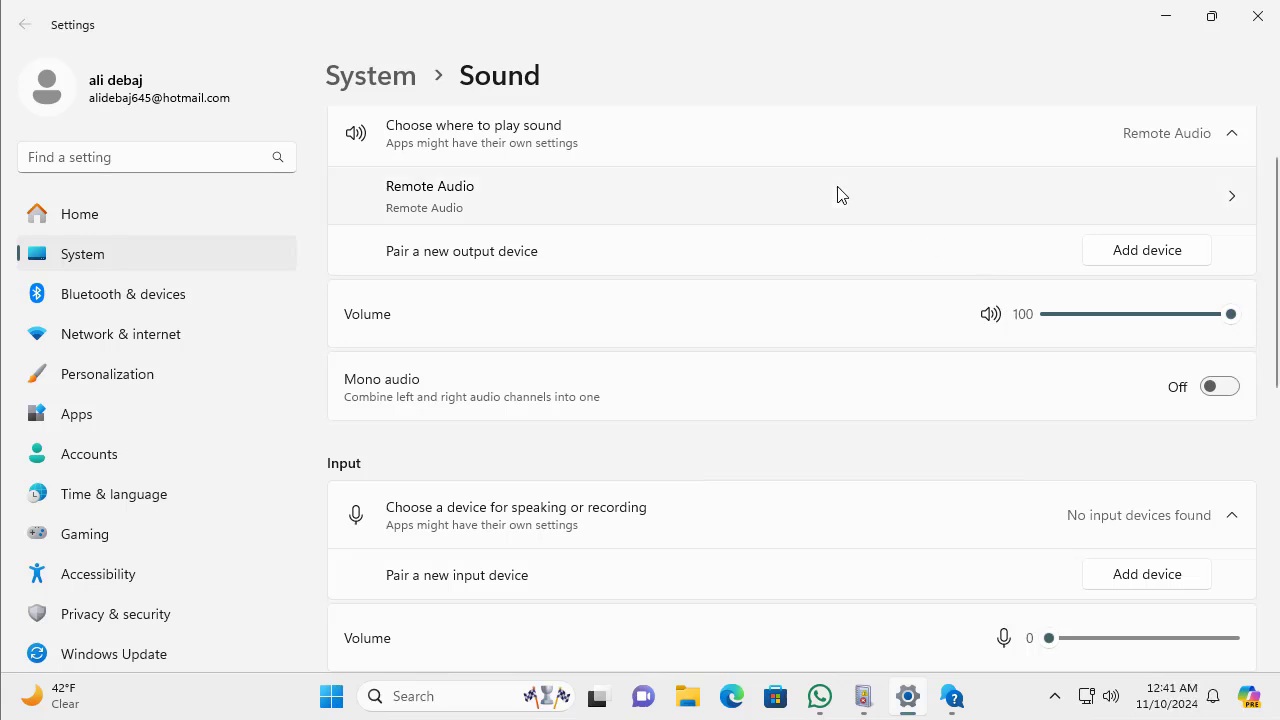
{"action": "left_click", "coordinate": [1257, 16]}
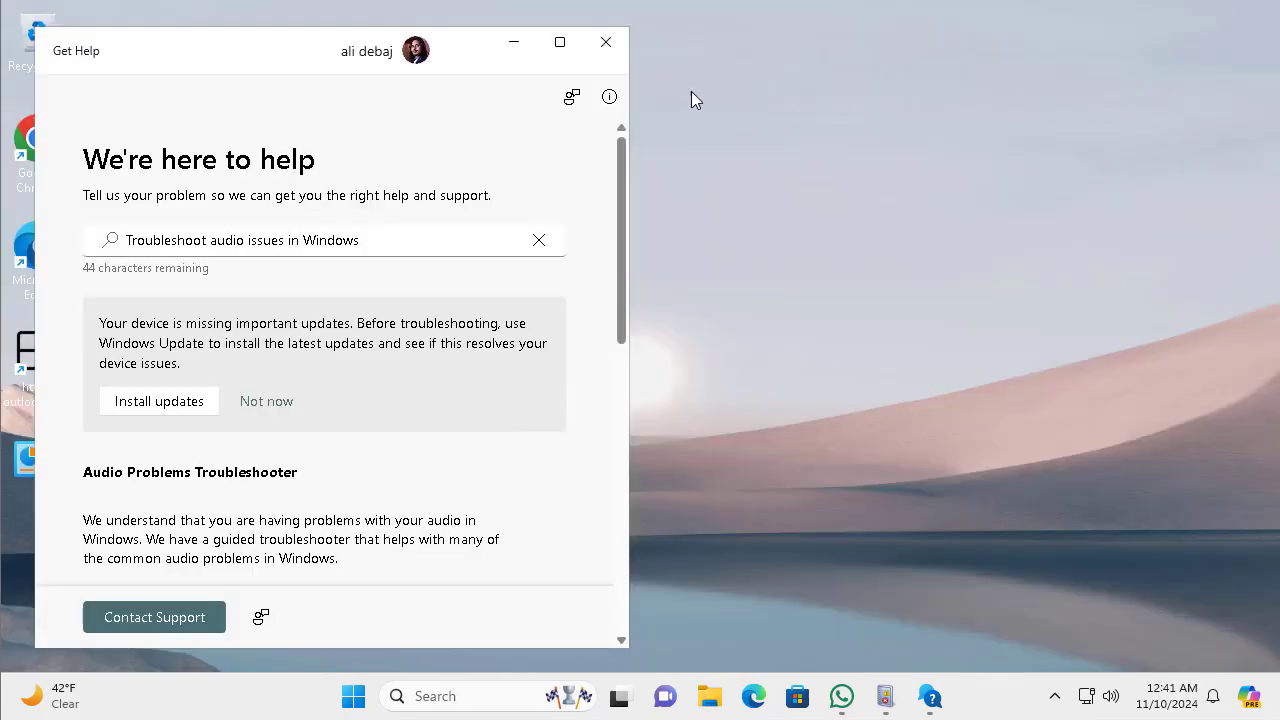
{"action": "left_click", "coordinate": [606, 42]}
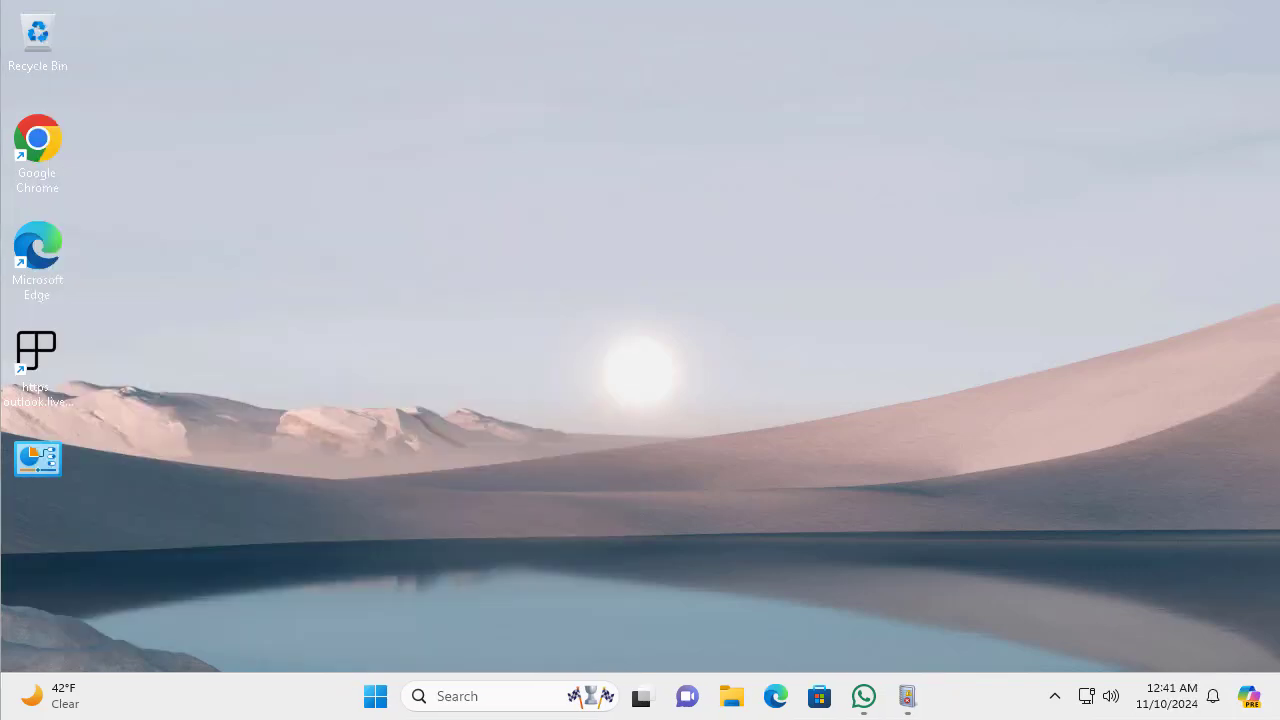
- Open This PC in File Explorer and view the properties of the Windows (C:) drive
{"action": "left_click", "coordinate": [733, 698]}
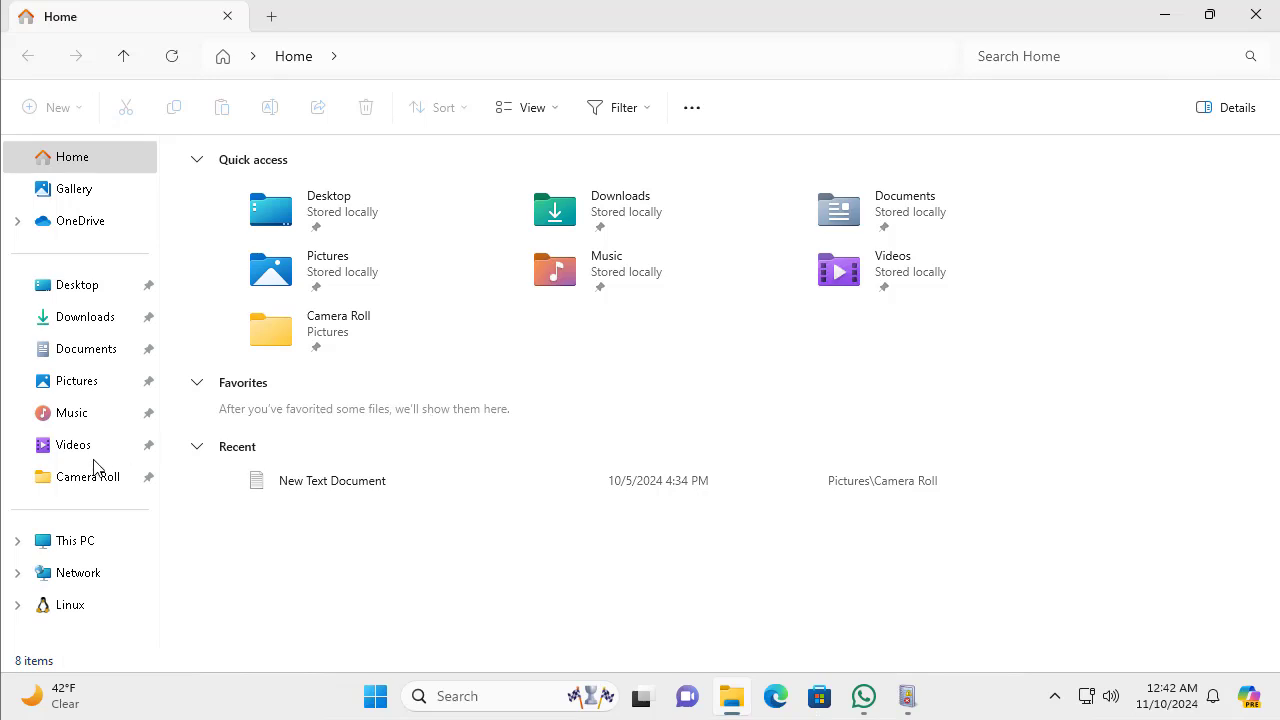
{"action": "left_click", "coordinate": [74, 549]}
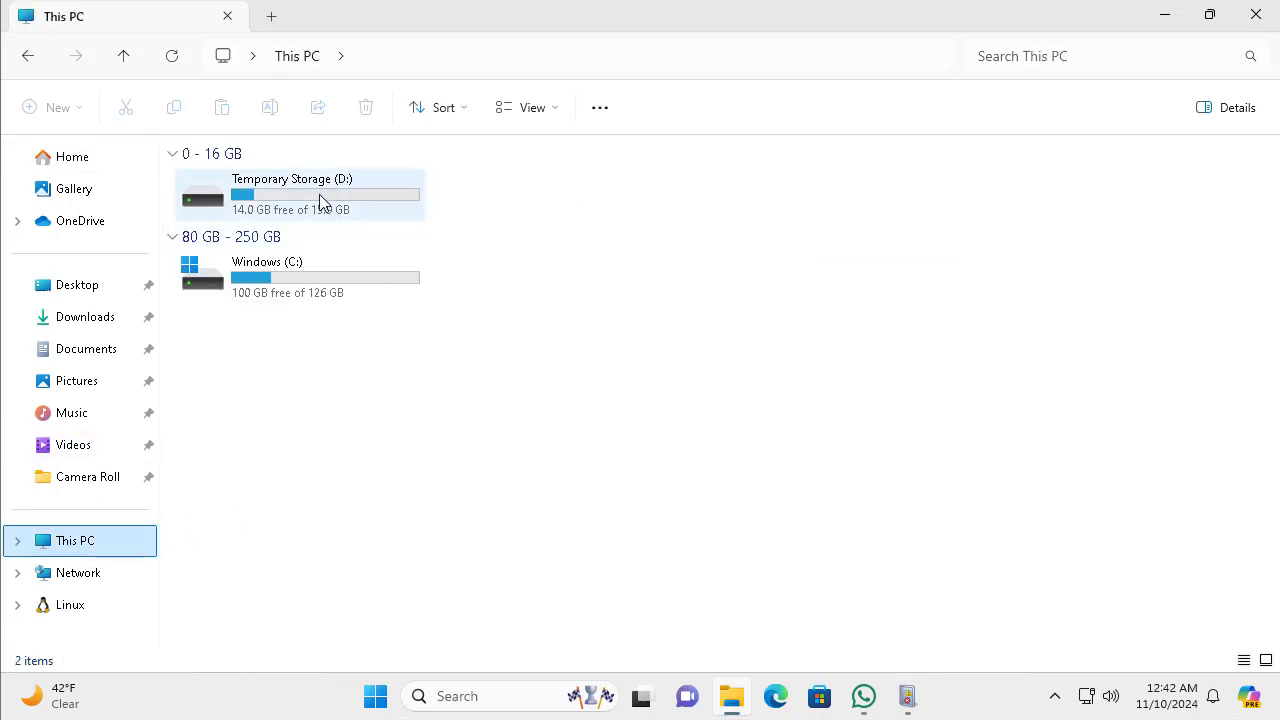
{"action": "left_click", "coordinate": [320, 202]}
{"action": "right_click", "coordinate": [320, 206]}
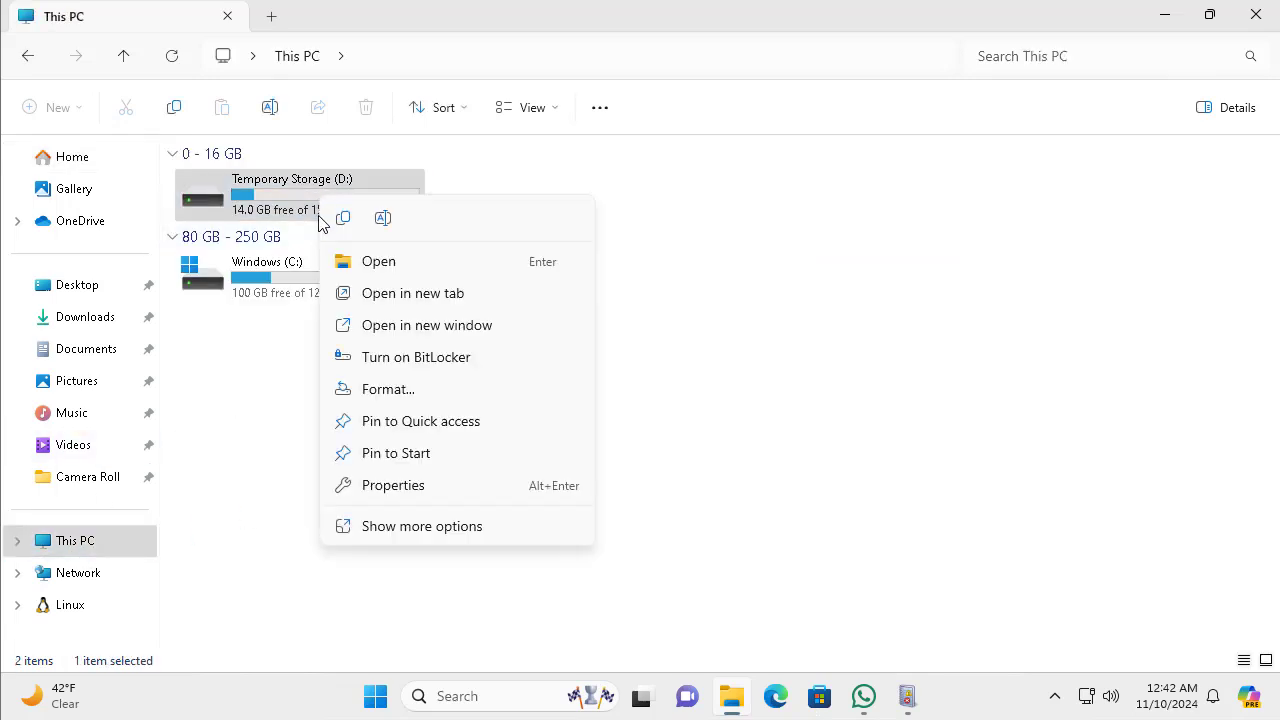
{"action": "left_click", "coordinate": [268, 288]}
{"action": "right_click", "coordinate": [268, 288]}
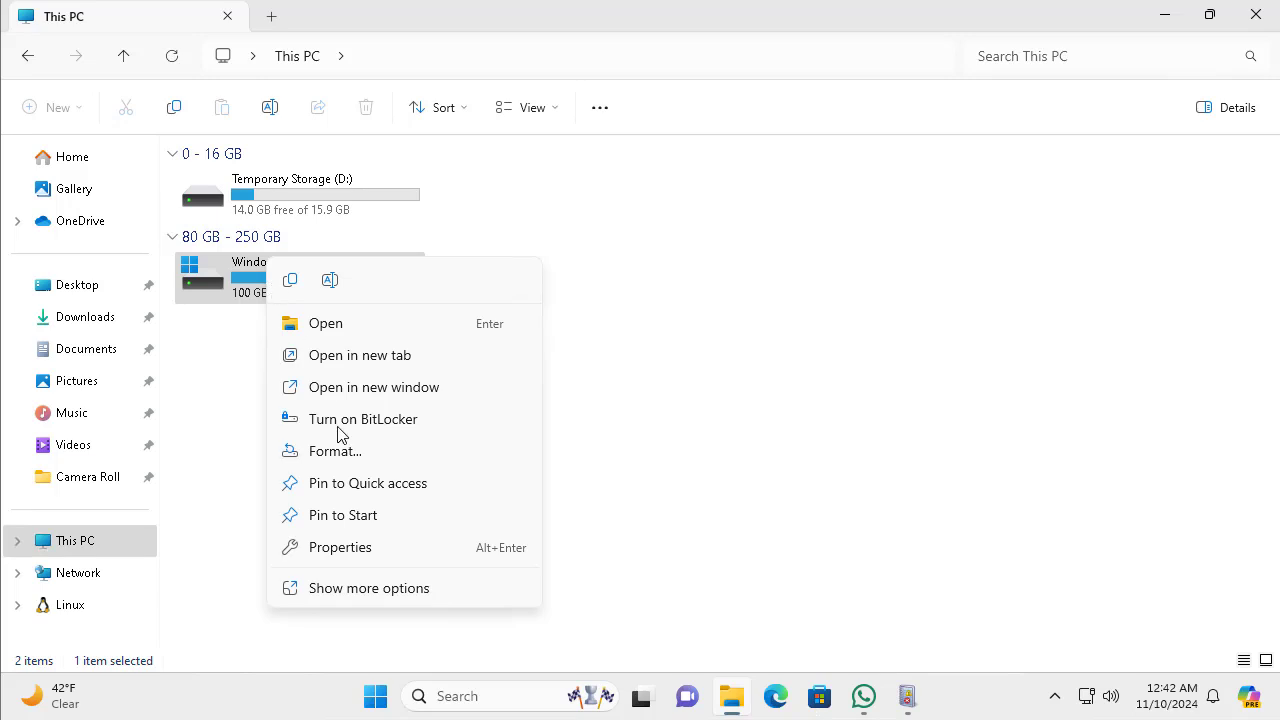
{"action": "left_click", "coordinate": [390, 600]}
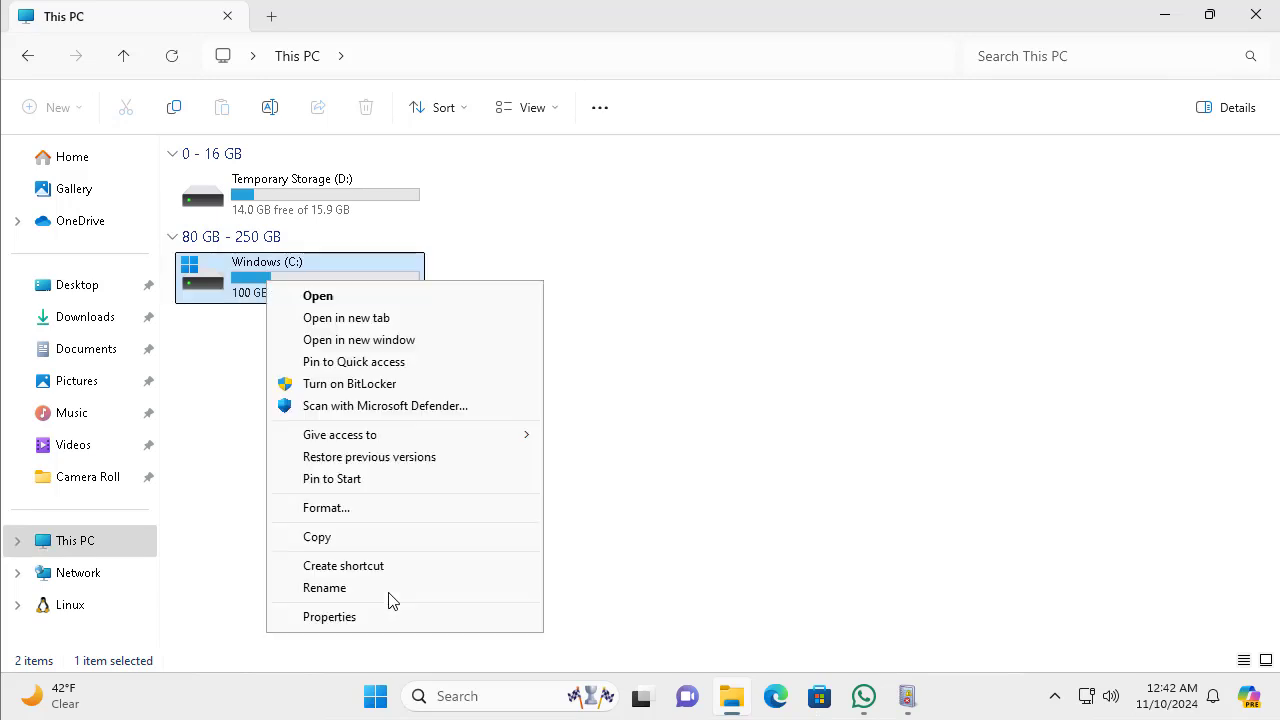
{"action": "left_click", "coordinate": [337, 625]}
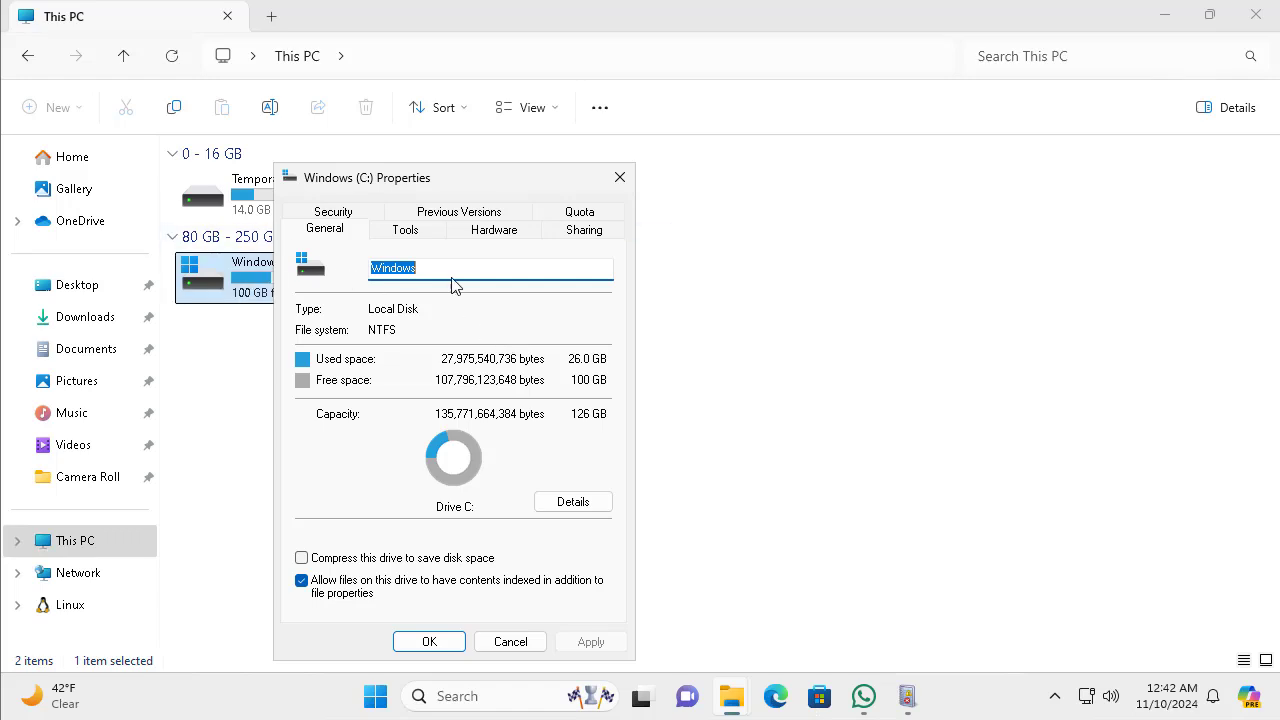
- Run the error check on the Windows (C:) drive, cancel without scanning, and close the drive's properties
{"action": "left_click", "coordinate": [405, 230]}
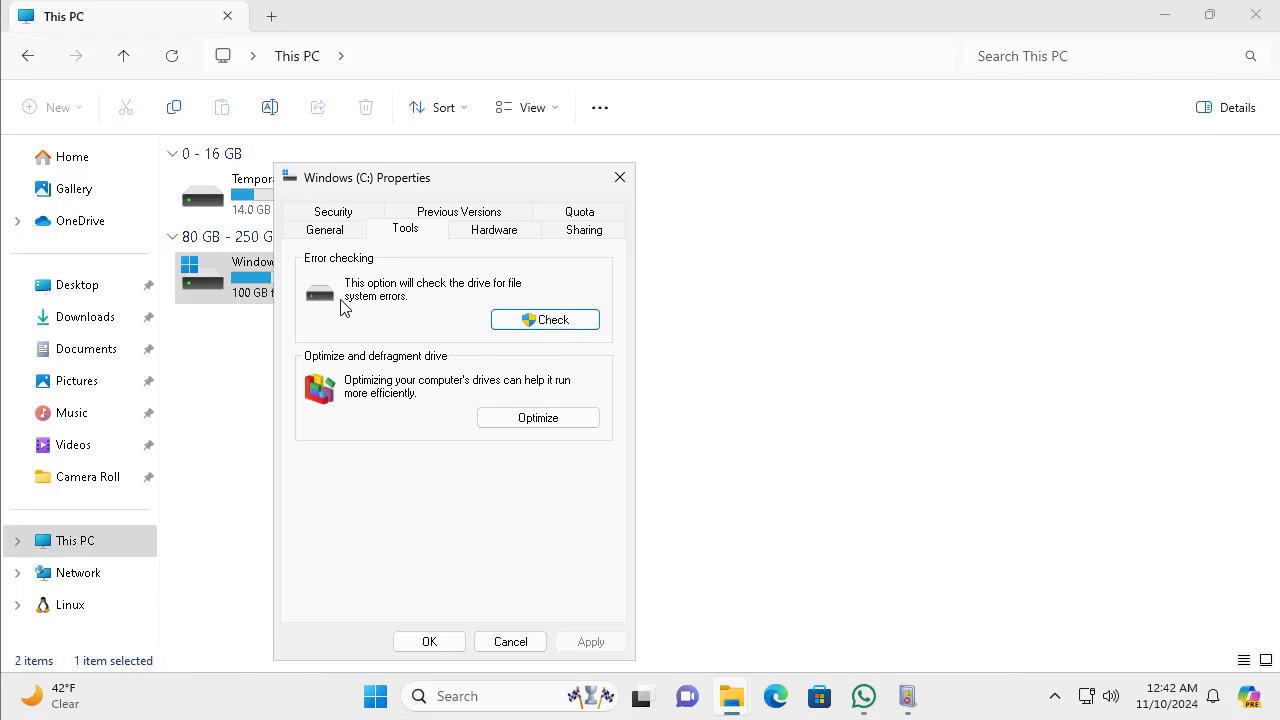
{"action": "left_click", "coordinate": [556, 320]}
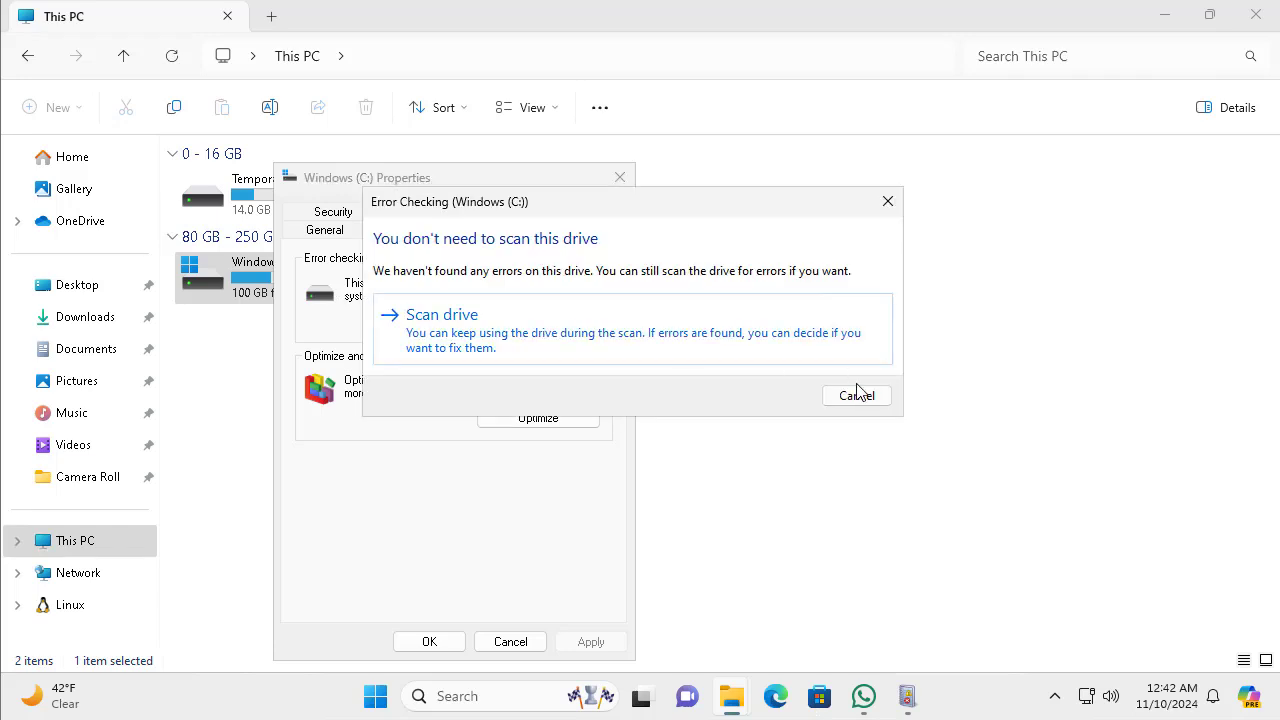
{"action": "left_click", "coordinate": [857, 395]}
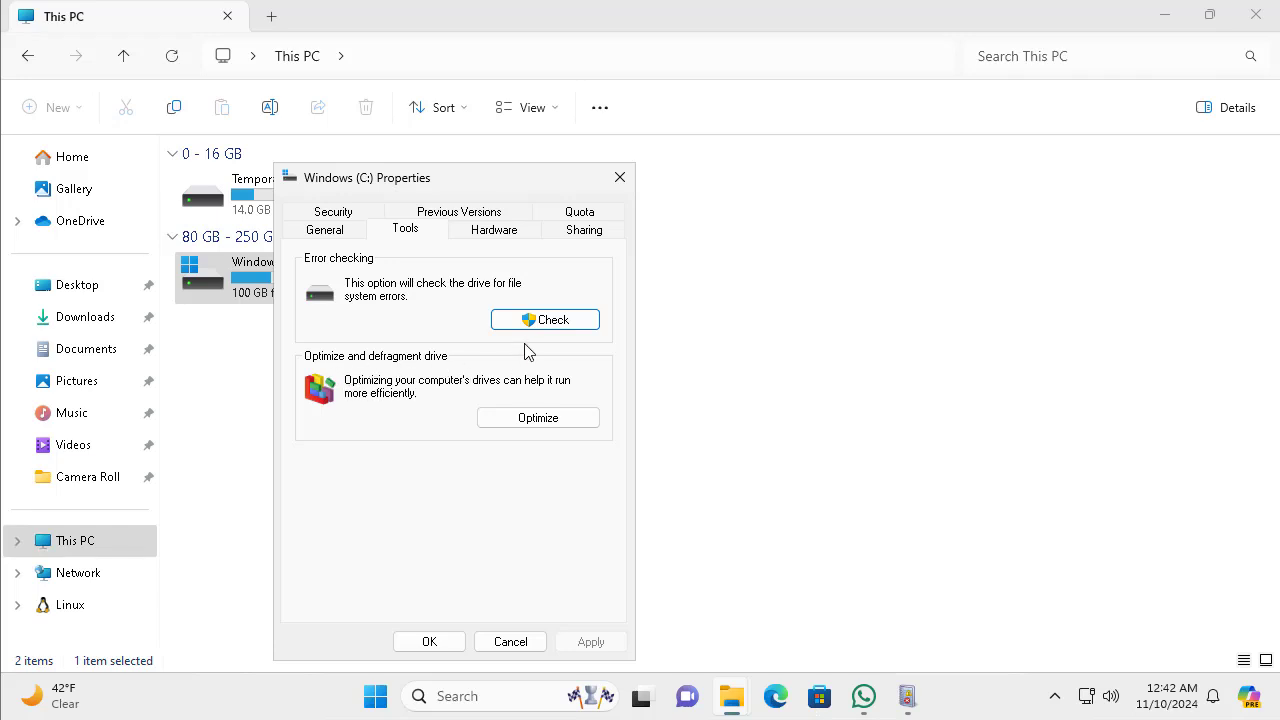
{"action": "left_click", "coordinate": [620, 178]}
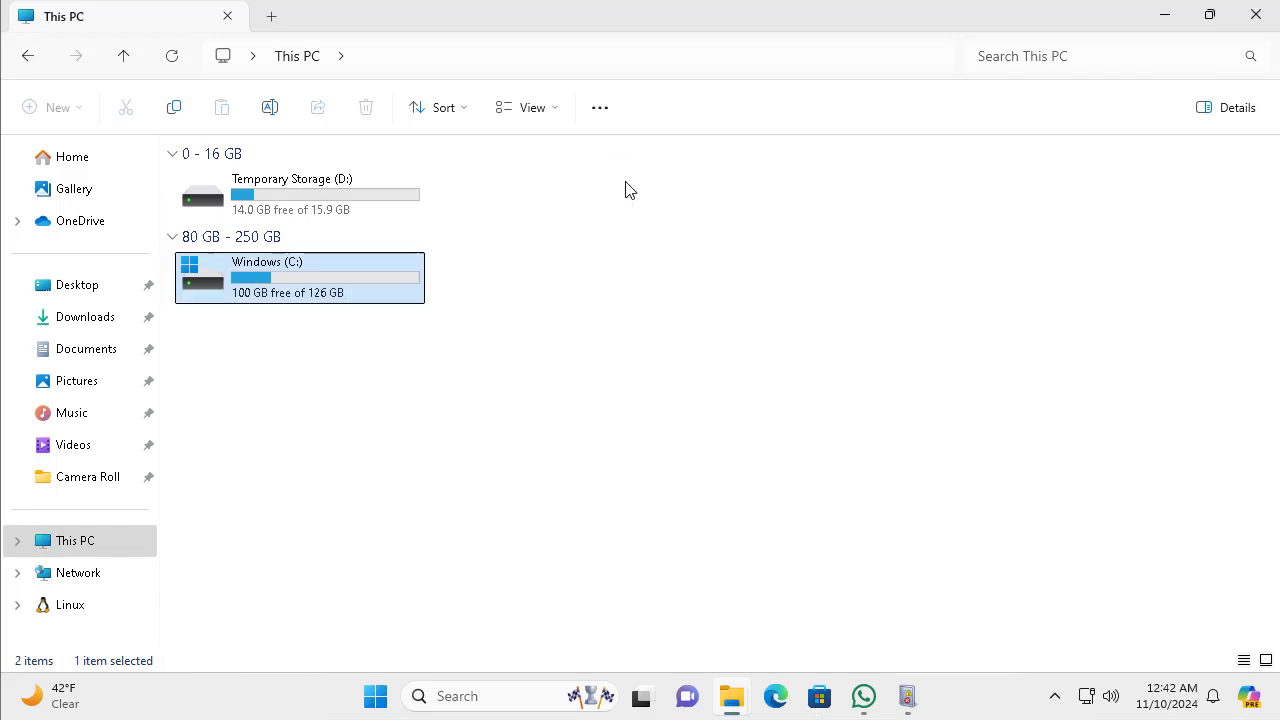
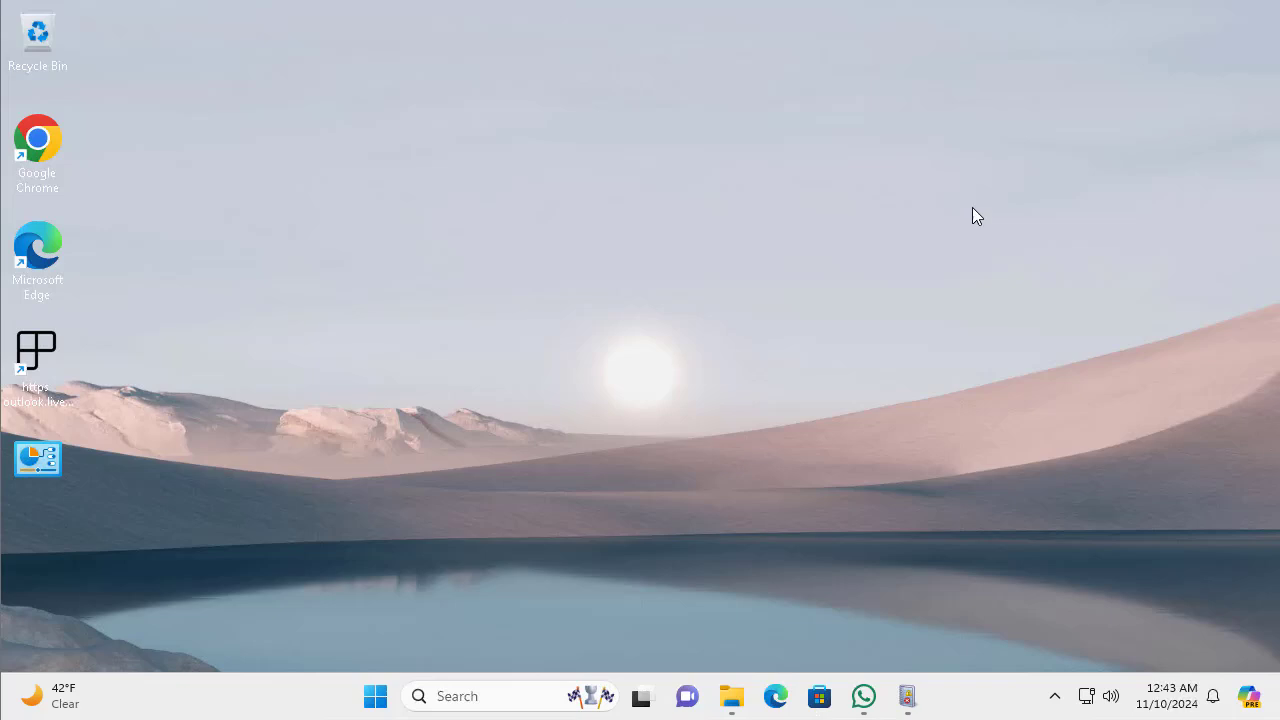
- Open the System About page and examine the device specifications, Windows specifications and related settings
{"action": "right_click", "coordinate": [377, 700]}
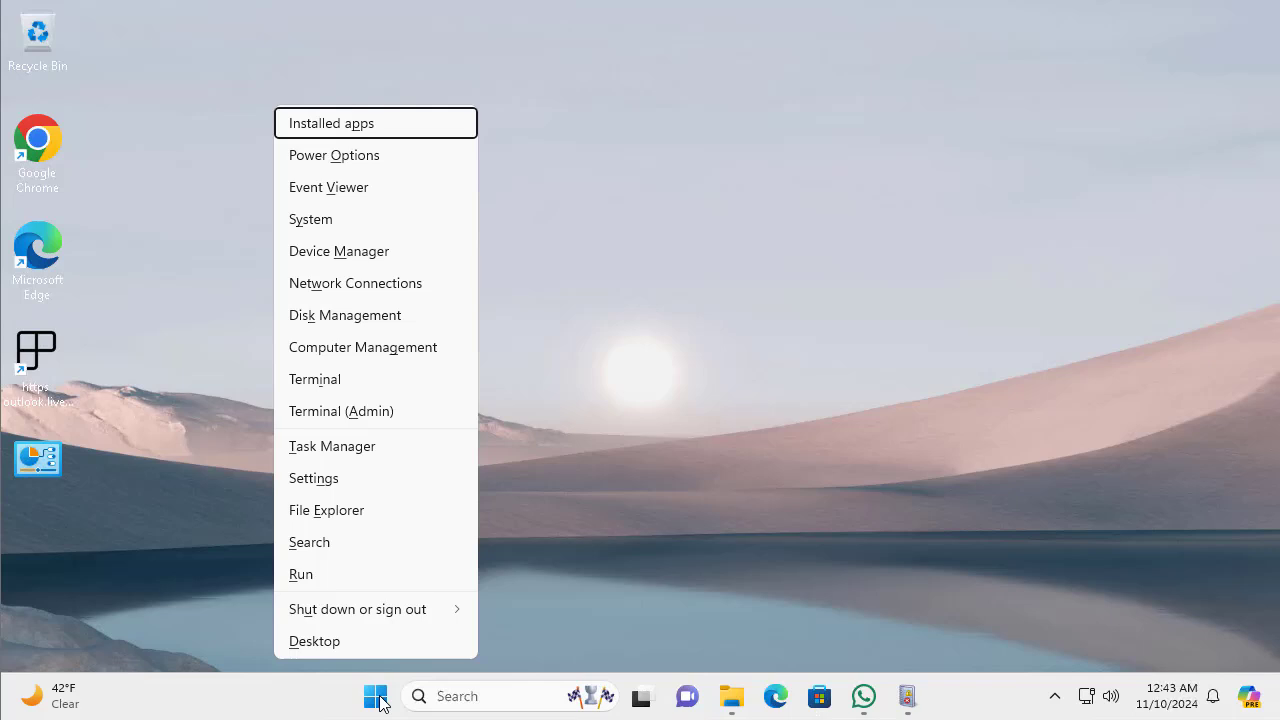
{"action": "left_click", "coordinate": [366, 228]}
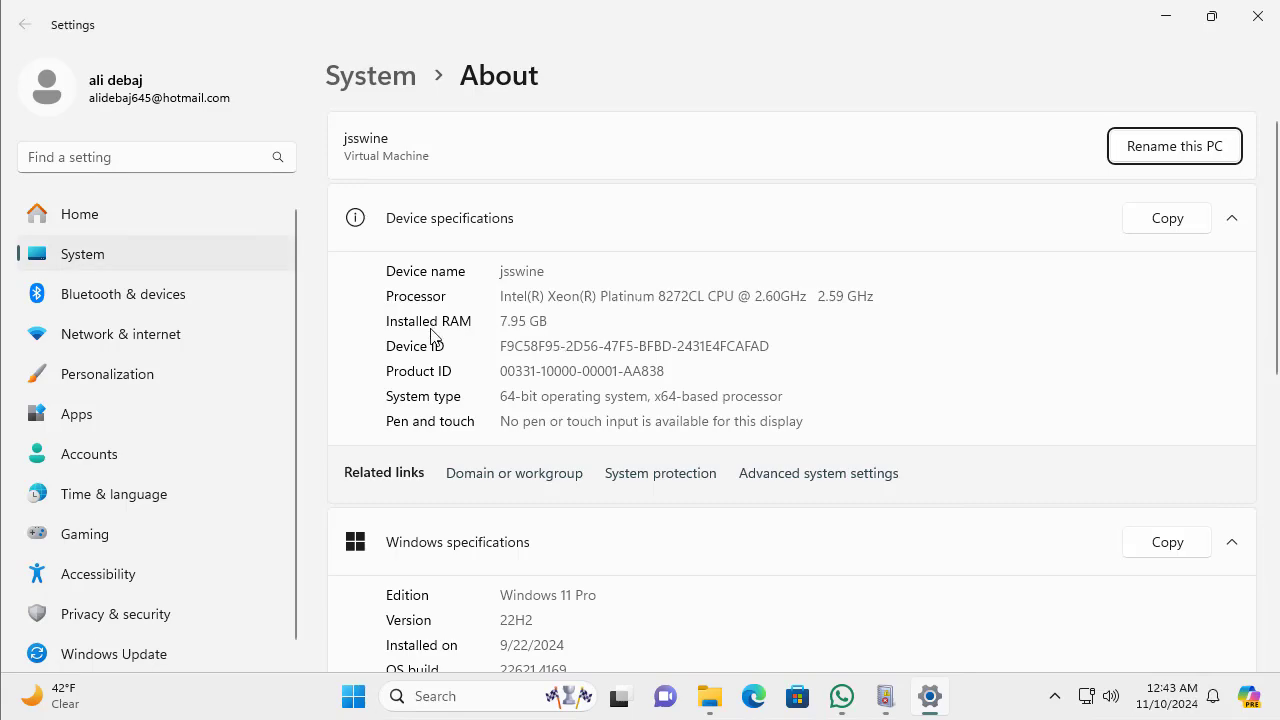
{"action": "scroll", "coordinate": [580, 374], "scroll_direction": "down", "scroll_amount": 10}
{"action": "scroll", "coordinate": [590, 390], "scroll_direction": "down", "scroll_amount": 1}
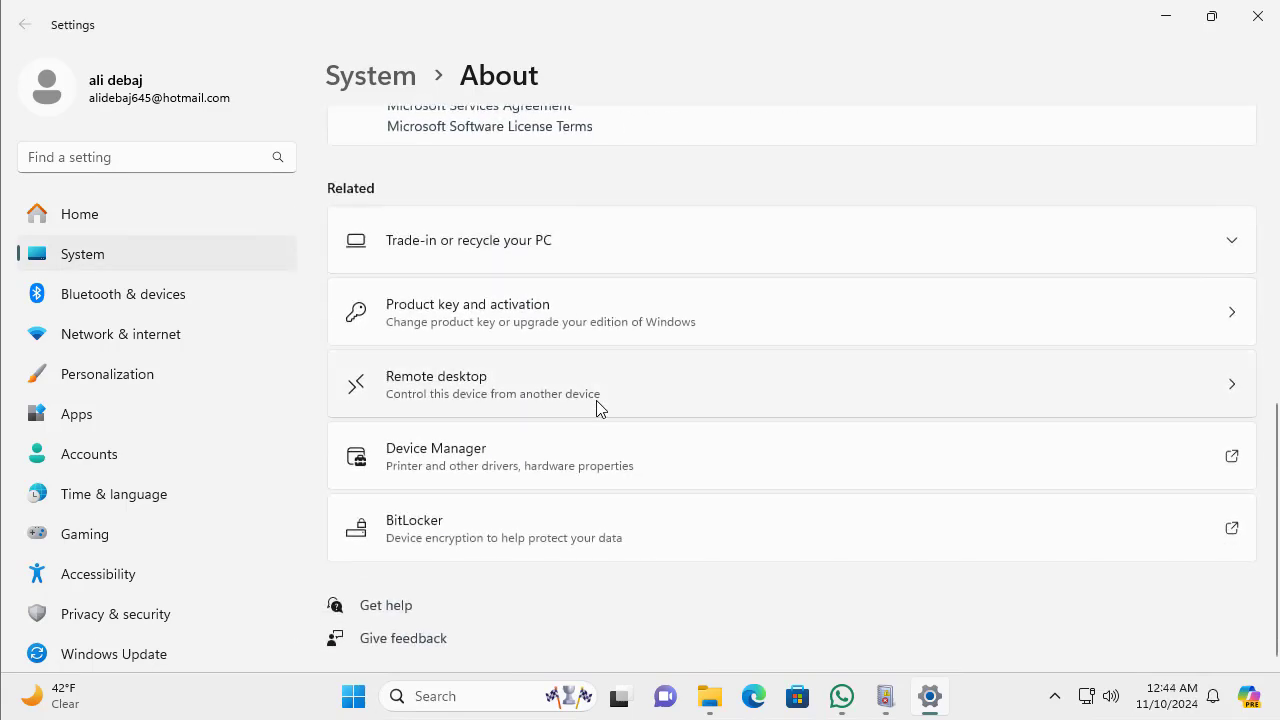
- Open the Other troubleshooters page from the system's Troubleshoot settings and examine the available most frequent and other troubleshooters
{"action": "left_click", "coordinate": [80, 256]}
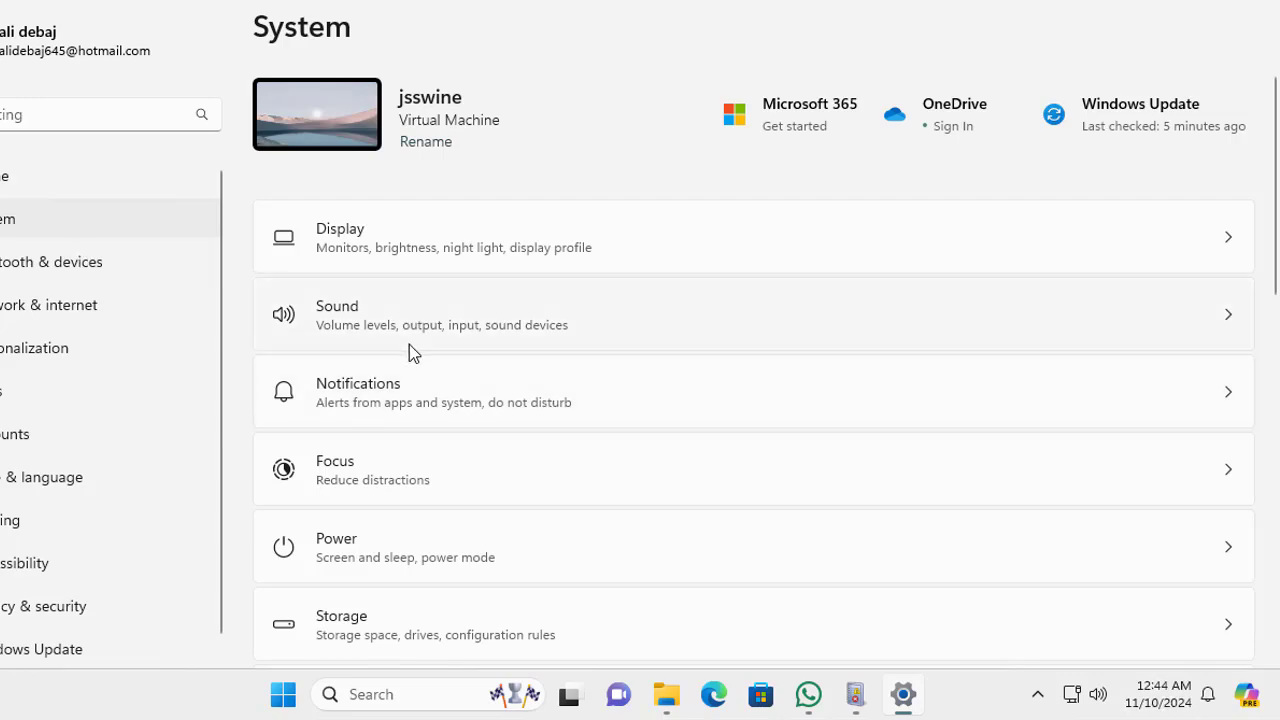
{"action": "scroll", "coordinate": [409, 344], "scroll_direction": "down", "scroll_amount": 4}
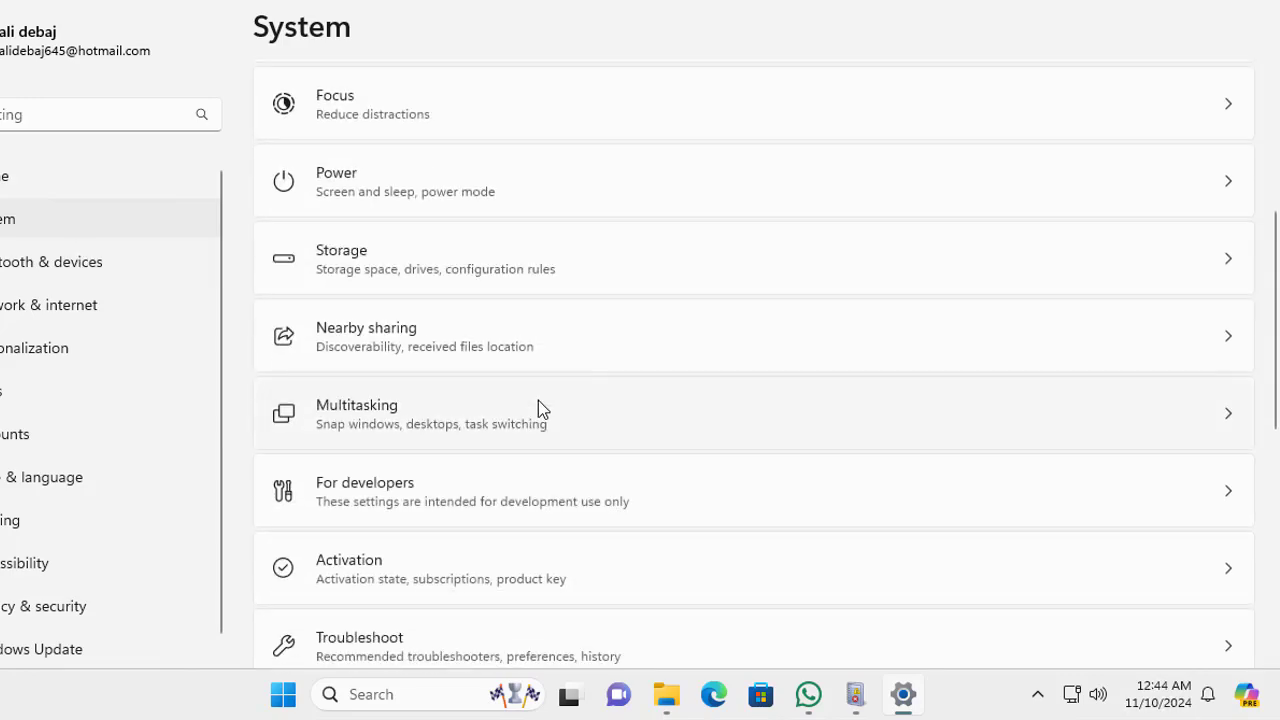
{"action": "scroll", "coordinate": [494, 362], "scroll_direction": "down", "scroll_amount": 1}
{"action": "scroll", "coordinate": [505, 385], "scroll_direction": "down", "scroll_amount": 1}
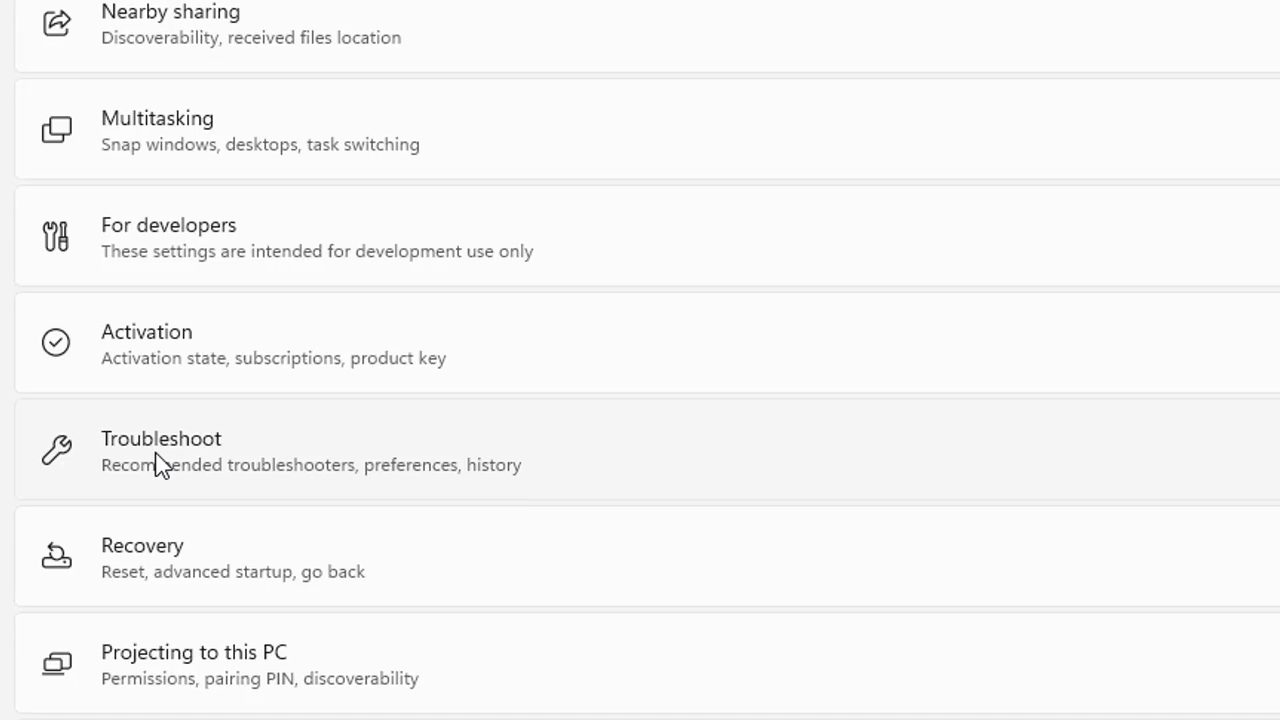
{"action": "left_click", "coordinate": [244, 457]}
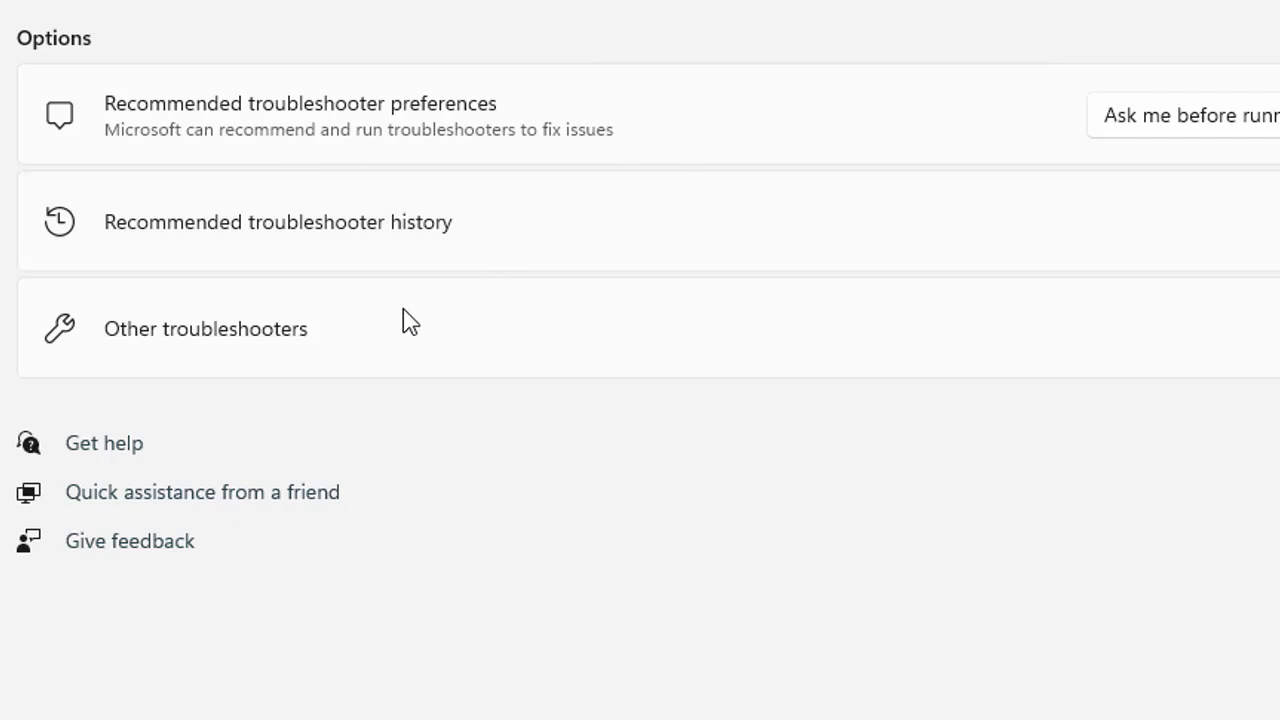
{"action": "left_click", "coordinate": [533, 347]}
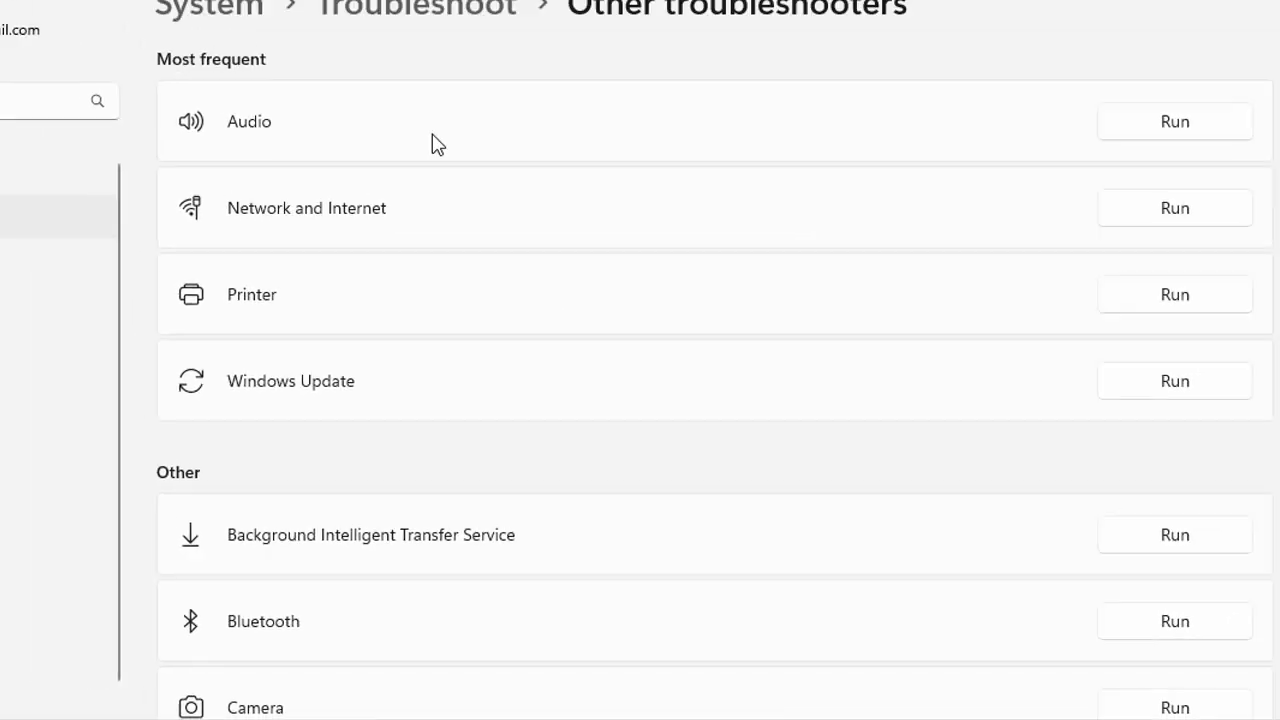
{"action": "scroll", "coordinate": [483, 323], "scroll_direction": "down", "scroll_amount": 5}
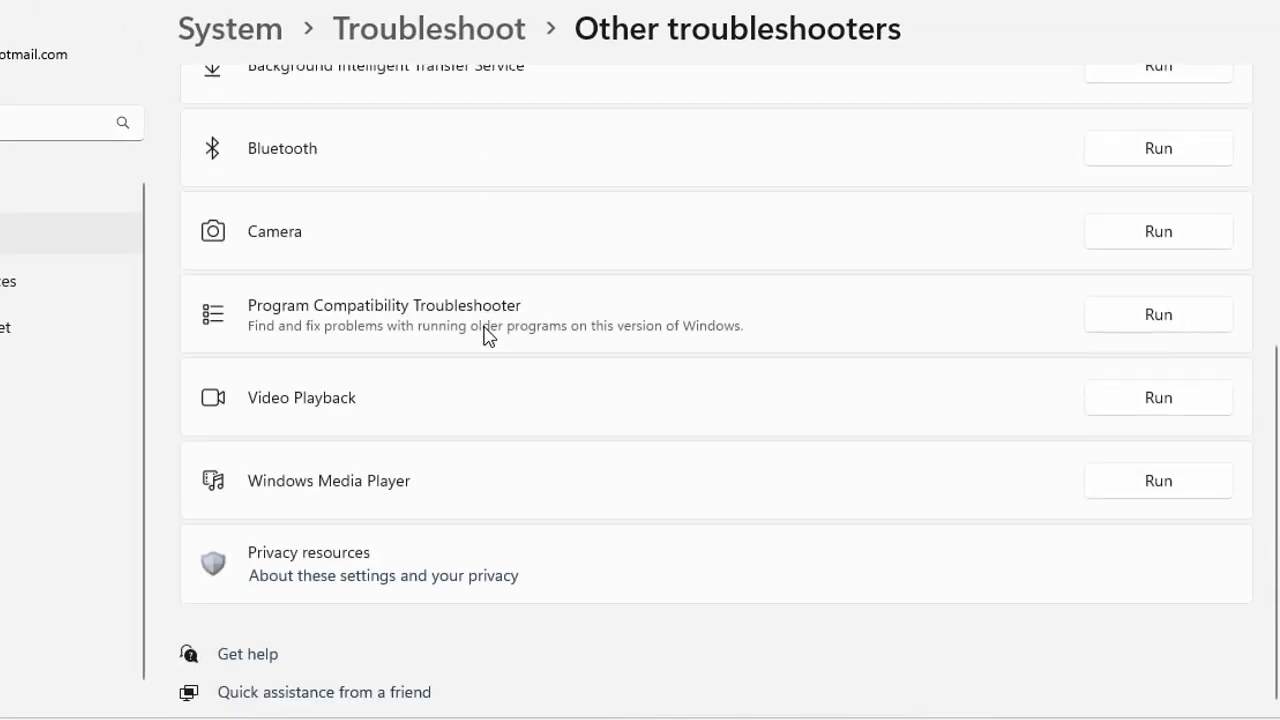
{"action": "scroll", "coordinate": [483, 335], "scroll_direction": "up", "scroll_amount": 5}
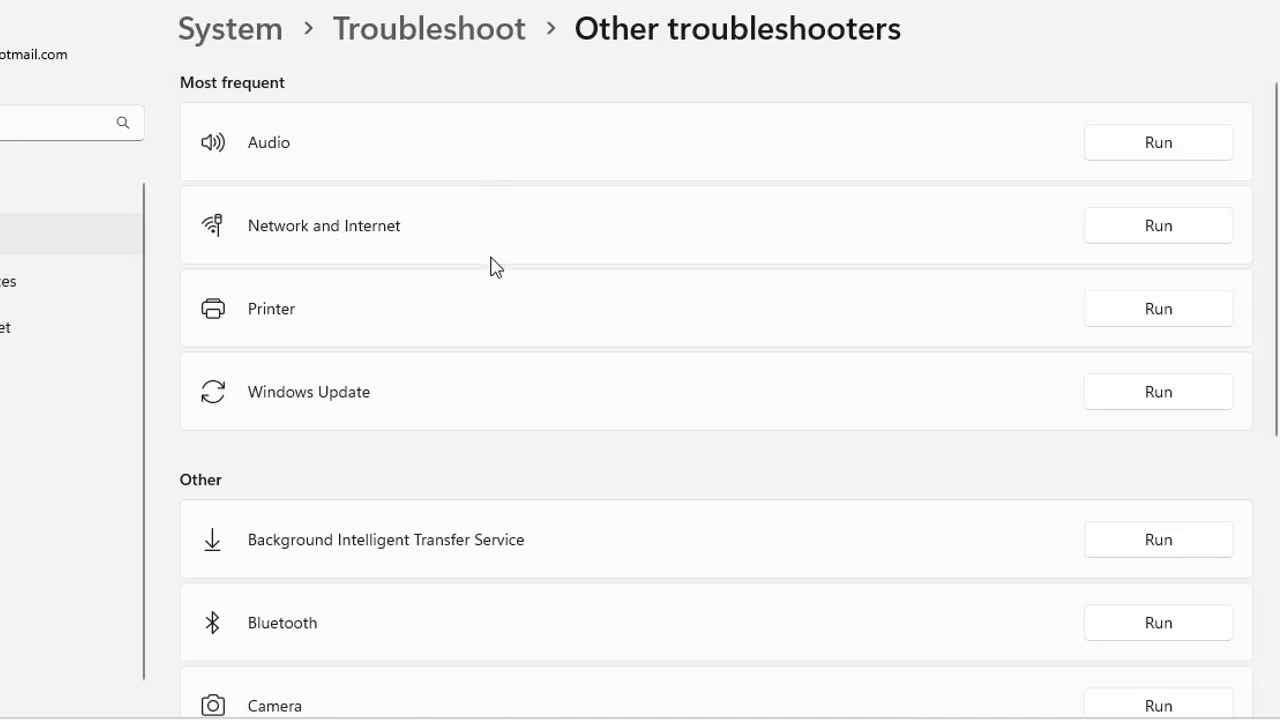
{"action": "scroll", "coordinate": [440, 435], "scroll_direction": "down", "scroll_amount": 2}
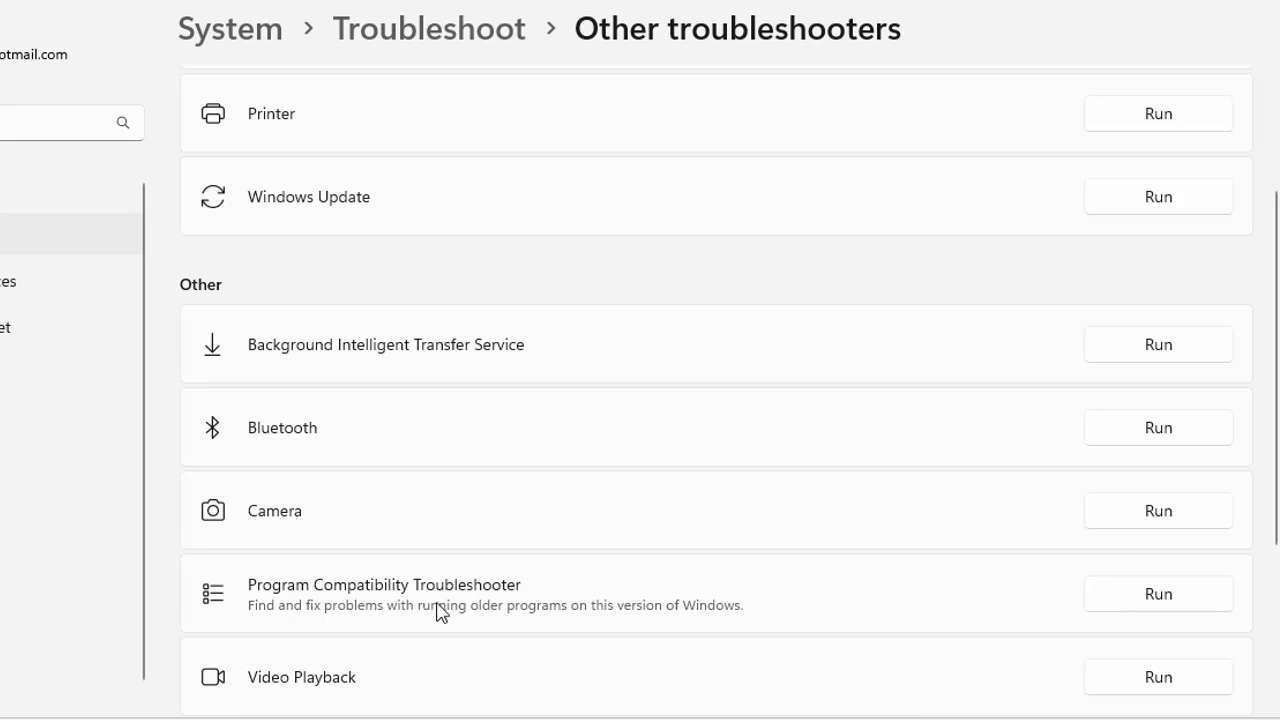
{"action": "scroll", "coordinate": [374, 677], "scroll_direction": "down", "scroll_amount": 3}
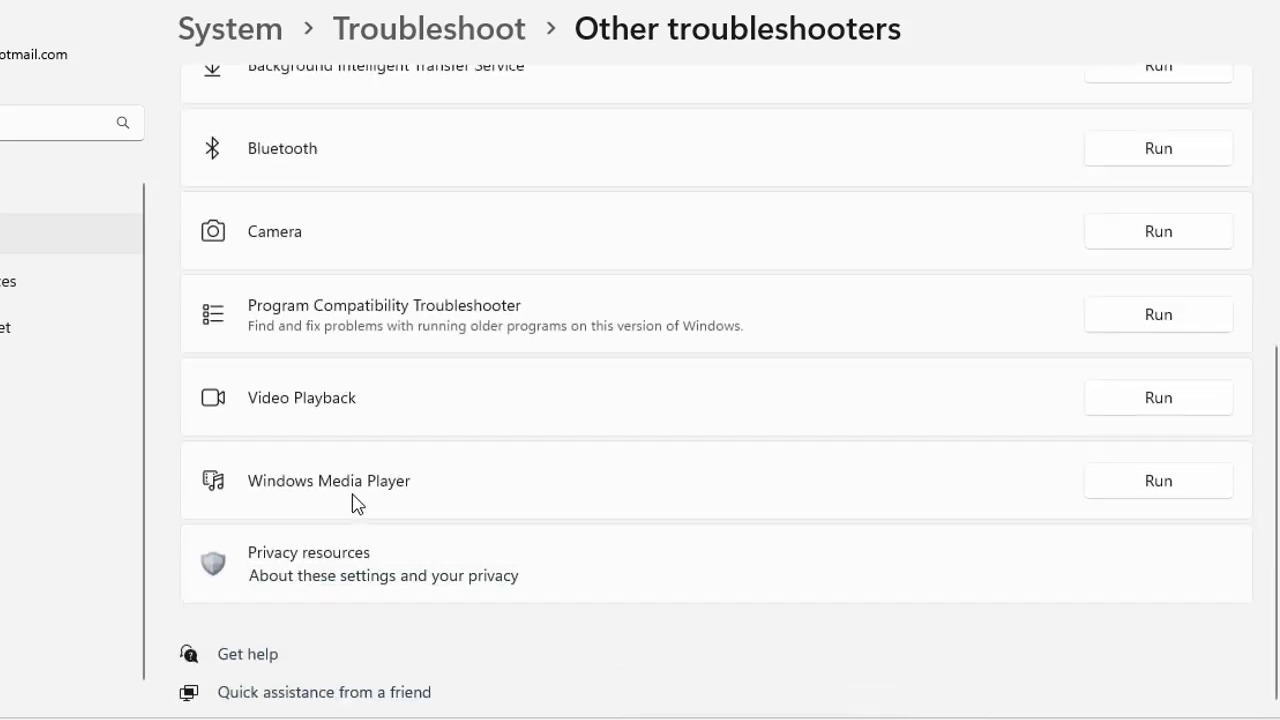
{"action": "scroll", "coordinate": [520, 578], "scroll_direction": "up", "scroll_amount": 1}
{"action": "scroll", "coordinate": [520, 578], "scroll_direction": "up", "scroll_amount": 5}
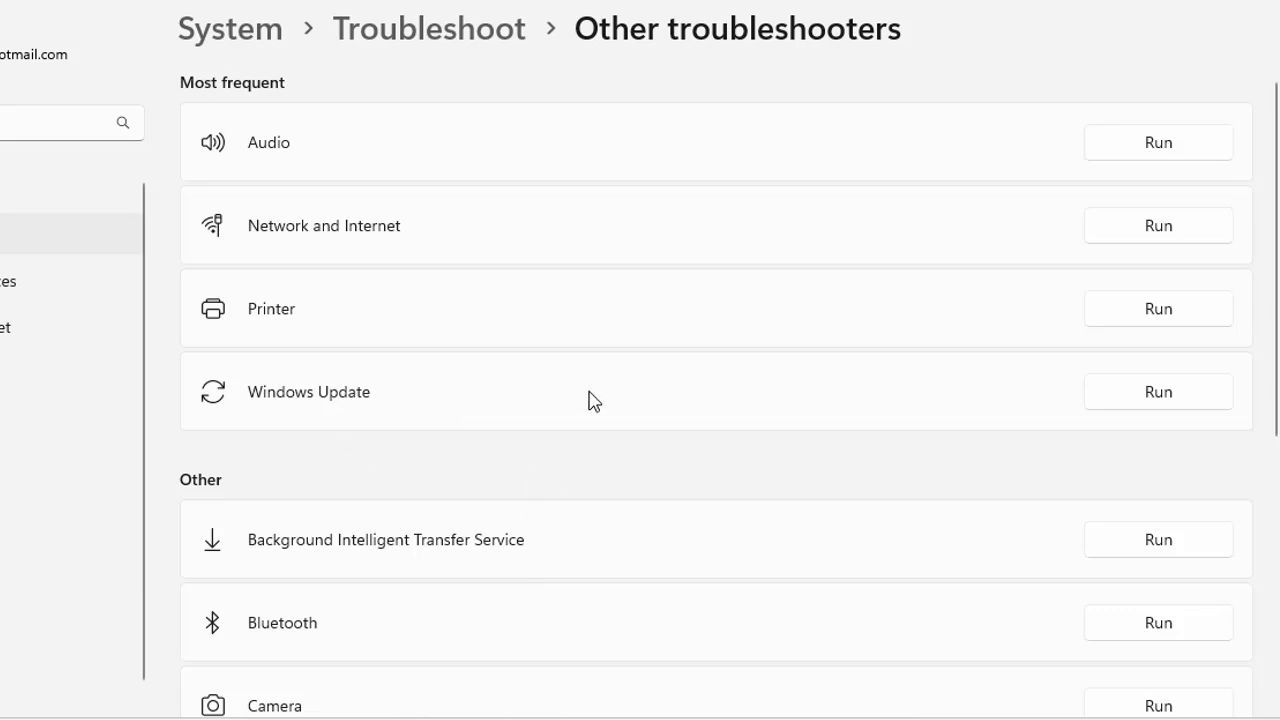
- Run the Network and Internet troubleshooter, review its diagnosis and recommendations, and close Get Help
{"action": "left_click", "coordinate": [1164, 231]}
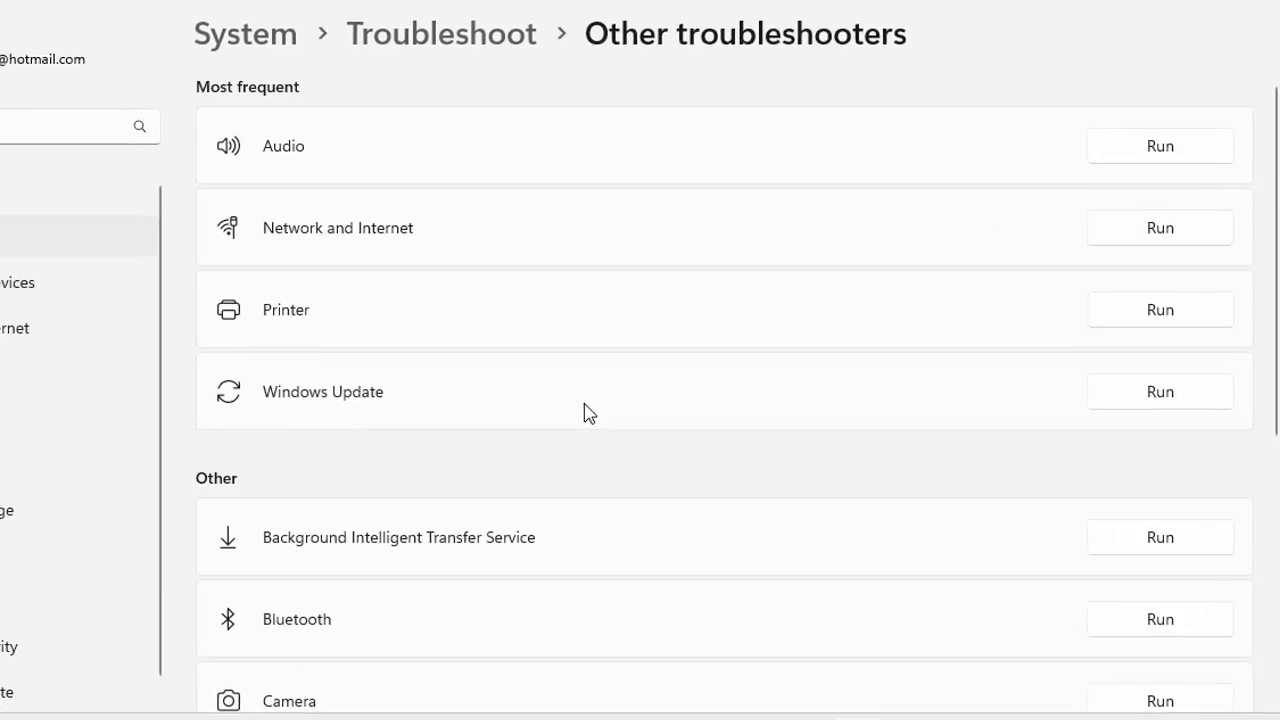
{"action": "left_click", "coordinate": [952, 697]}
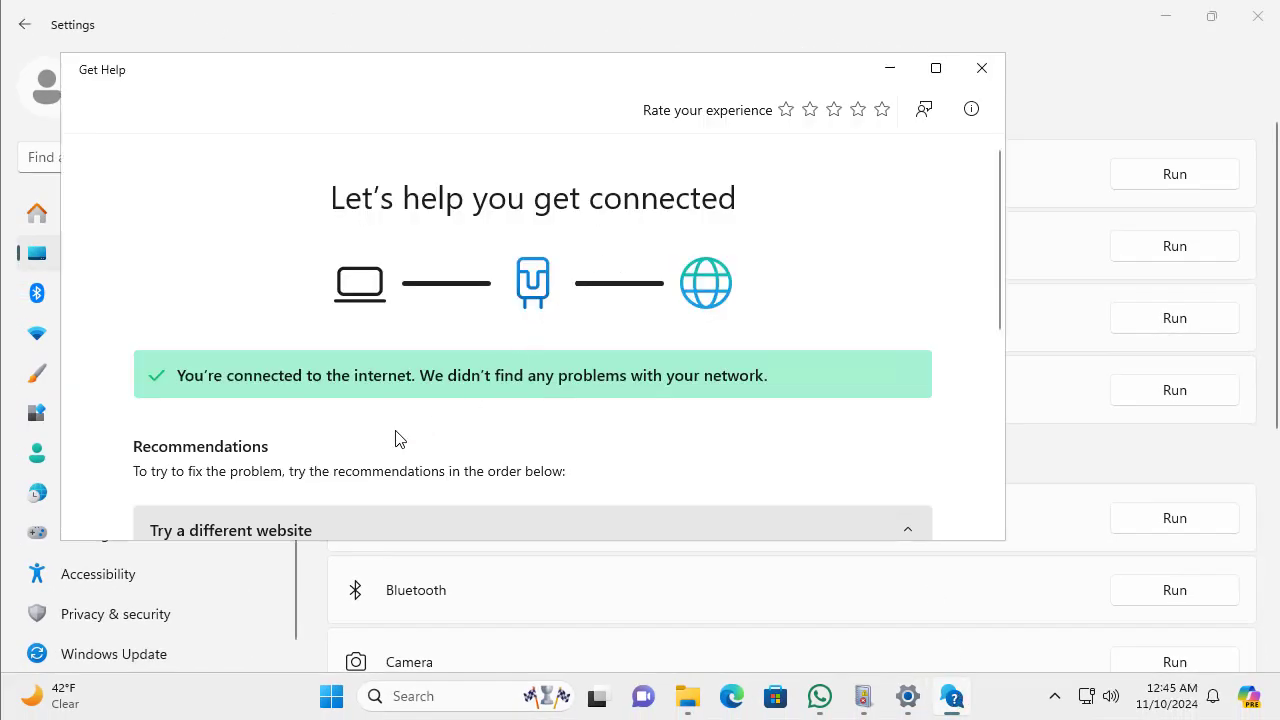
{"action": "scroll", "coordinate": [663, 303], "scroll_direction": "down", "scroll_amount": 5}
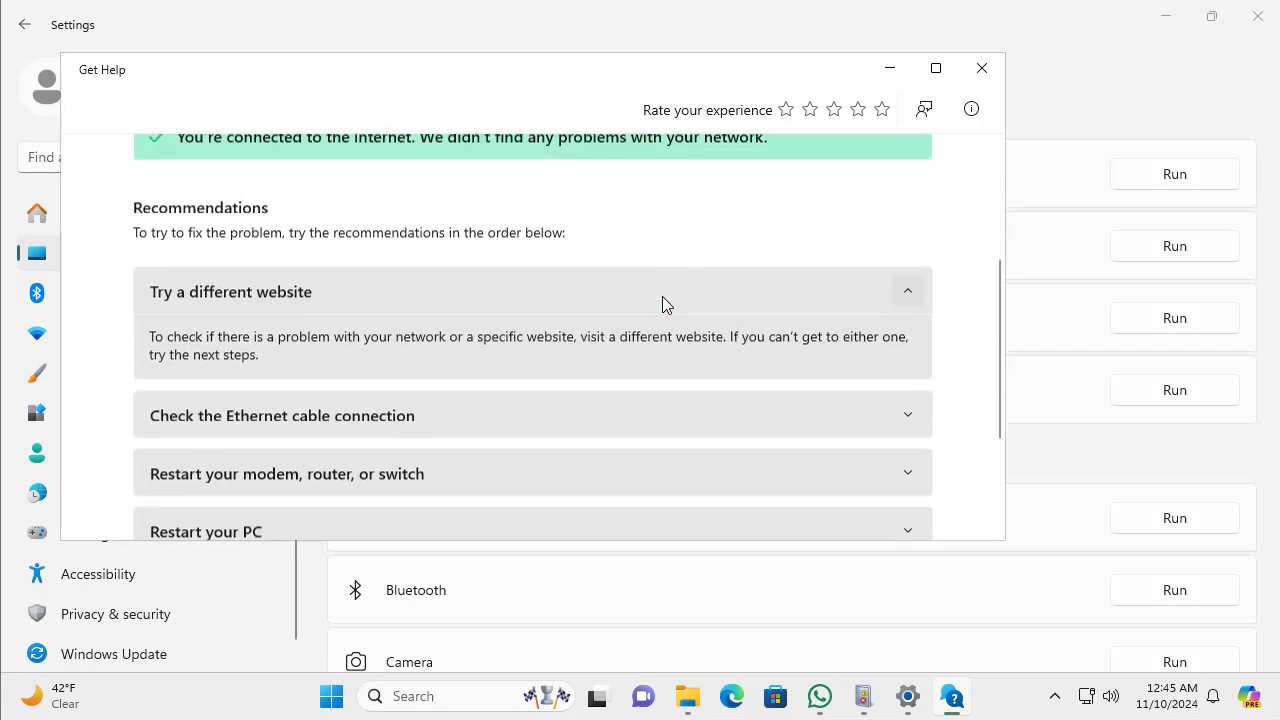
{"action": "scroll", "coordinate": [663, 303], "scroll_direction": "up", "scroll_amount": 5}
{"action": "scroll", "coordinate": [663, 297], "scroll_direction": "up", "scroll_amount": 1}
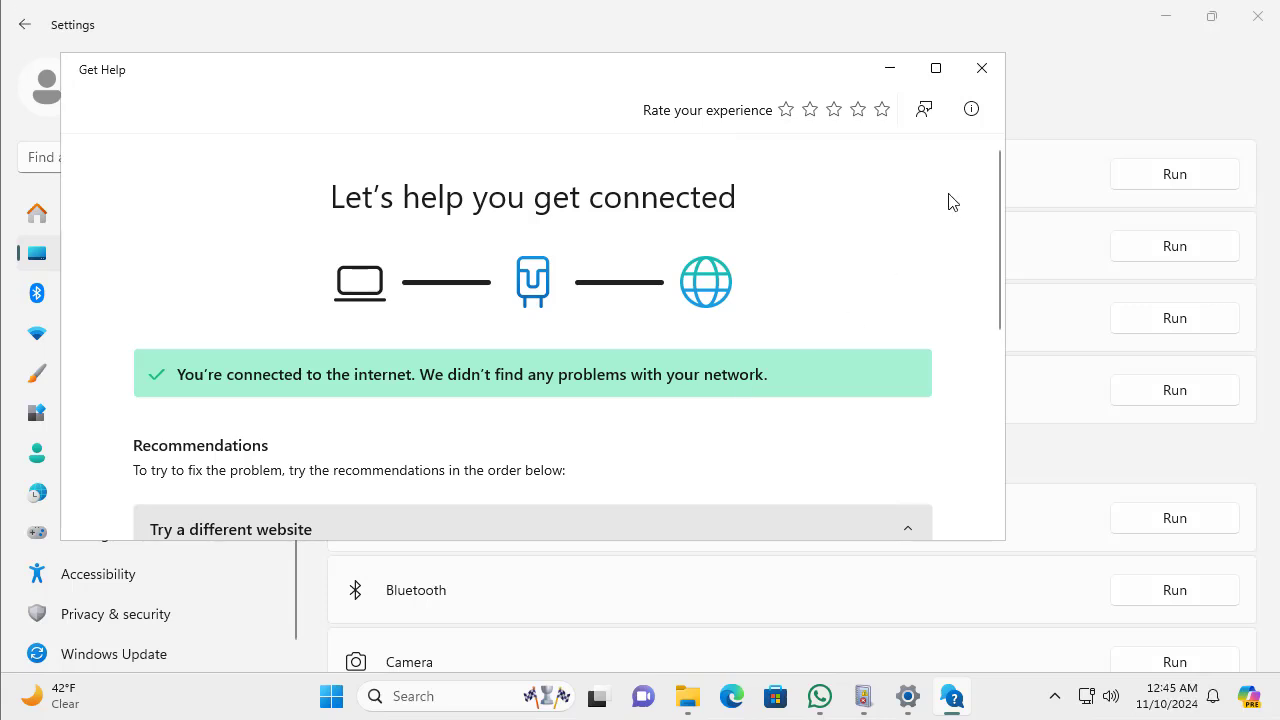
{"action": "left_click", "coordinate": [981, 69]}
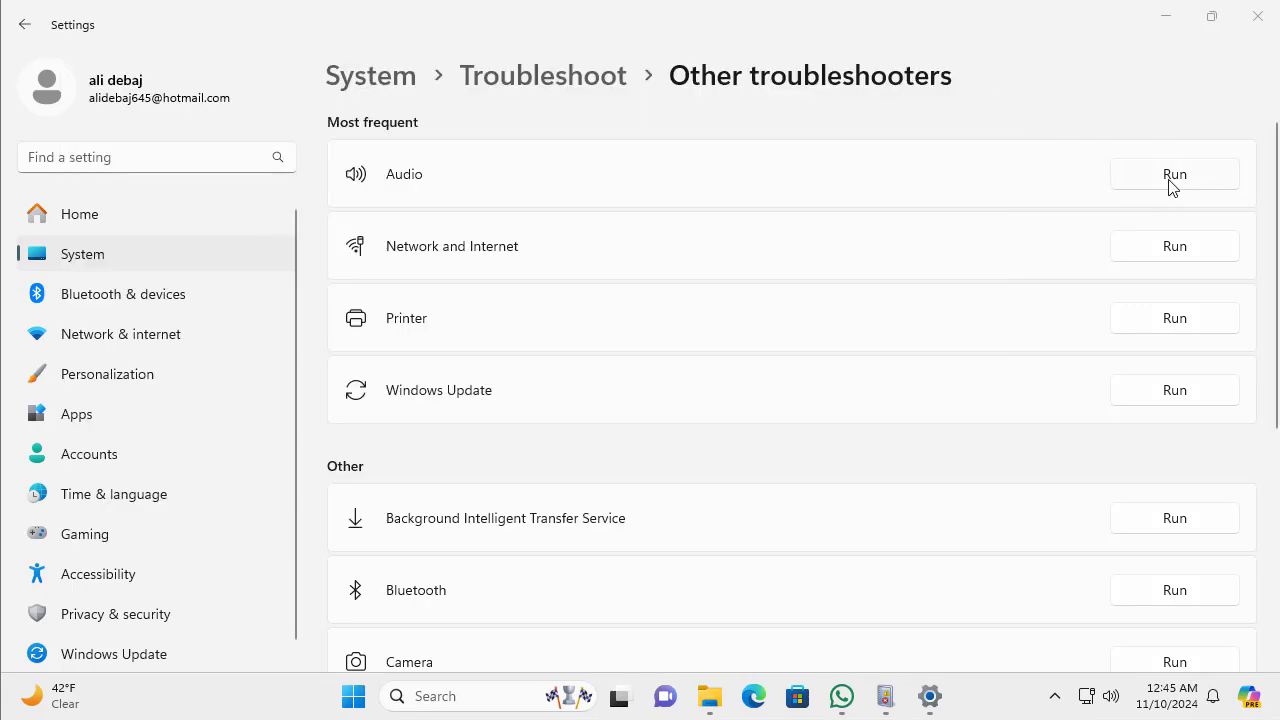
- Run the Network and Internet troubleshooter once more, look through the recommended fixes, and close its window
{"action": "left_click", "coordinate": [1176, 262]}
{"action": "left_click", "coordinate": [950, 698]}
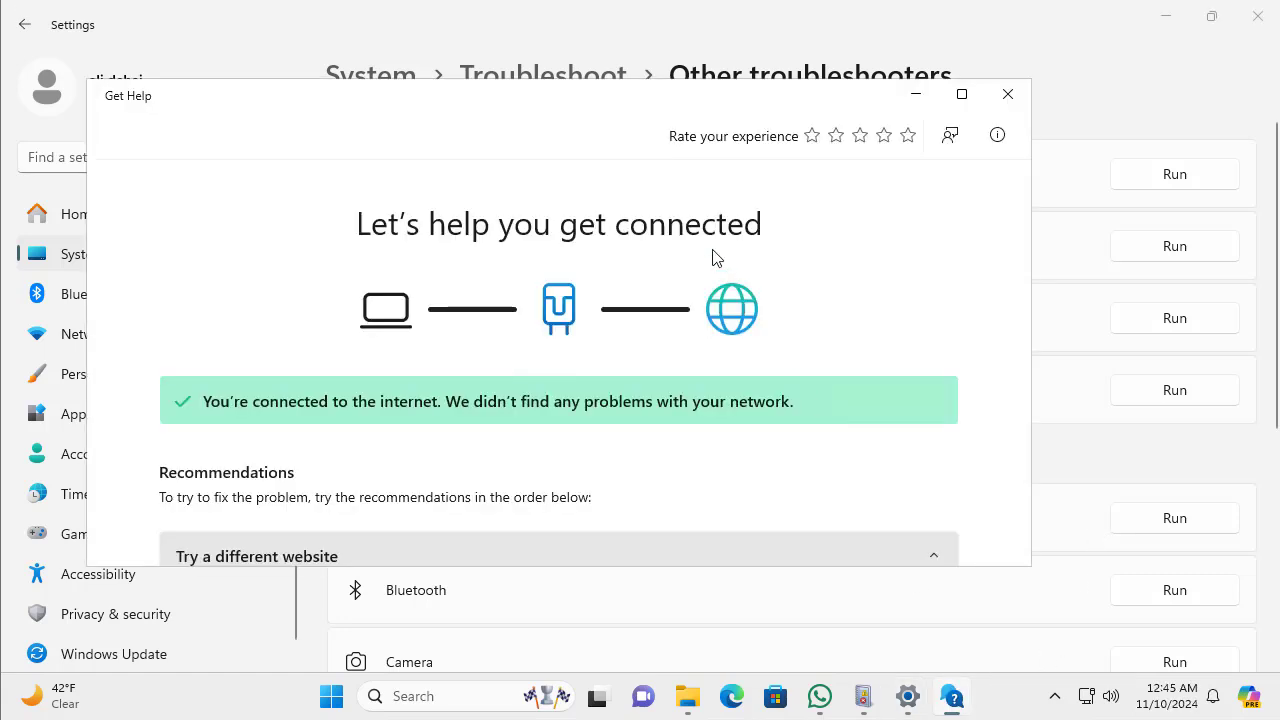
{"action": "scroll", "coordinate": [732, 275], "scroll_direction": "down", "scroll_amount": 1}
{"action": "scroll", "coordinate": [731, 275], "scroll_direction": "down", "scroll_amount": 6}
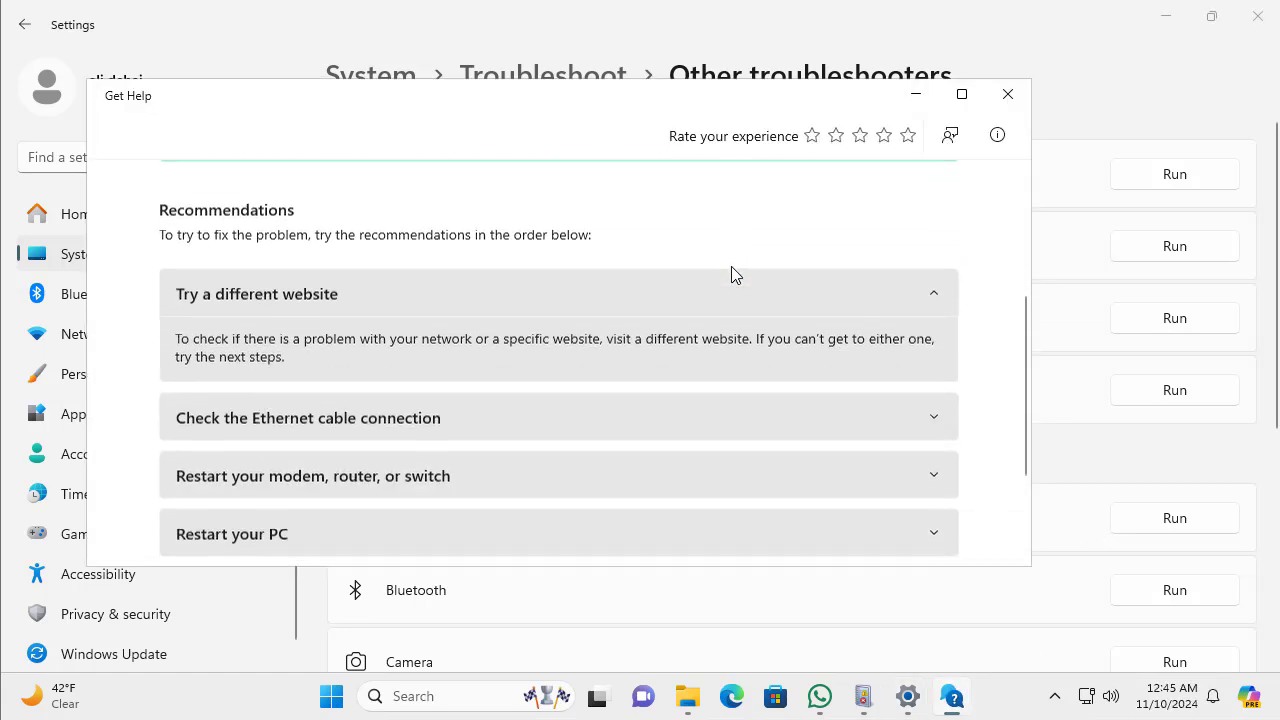
{"action": "left_click", "coordinate": [1007, 95]}
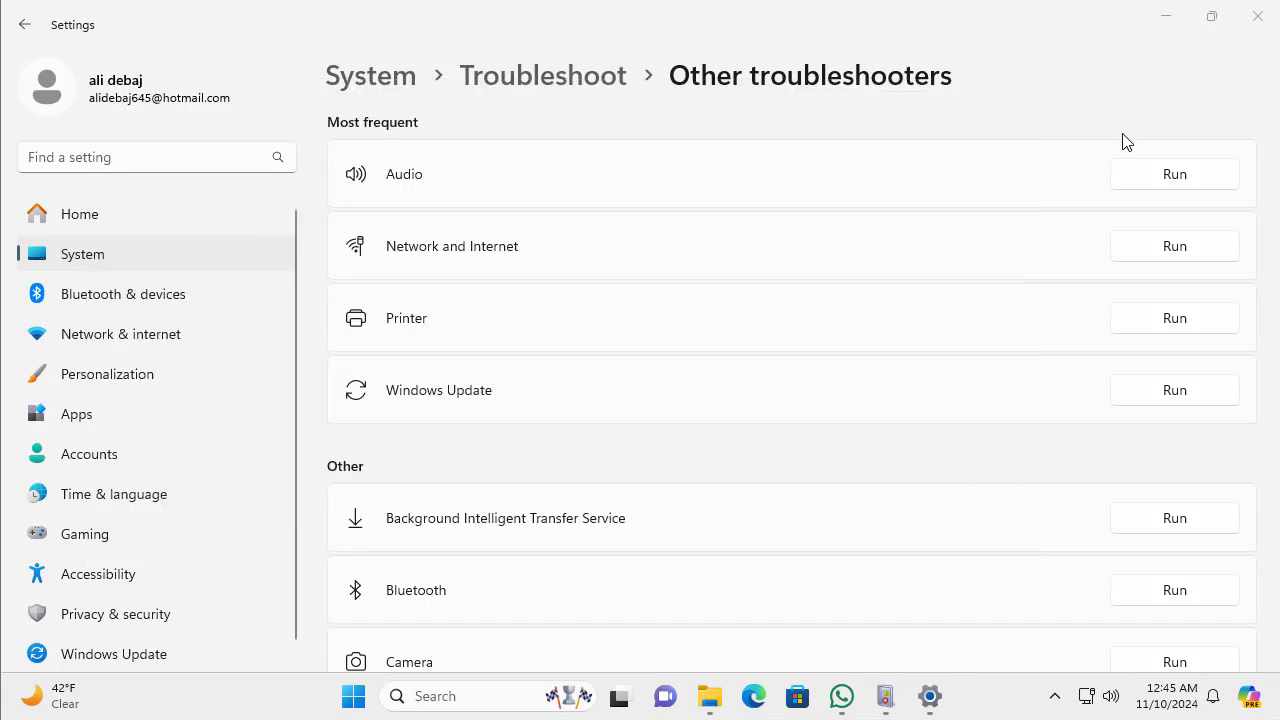
- Launch the Audio troubleshooter and the Printer troubleshooter, closing the Get Help window after each one
{"action": "left_click", "coordinate": [1175, 175]}
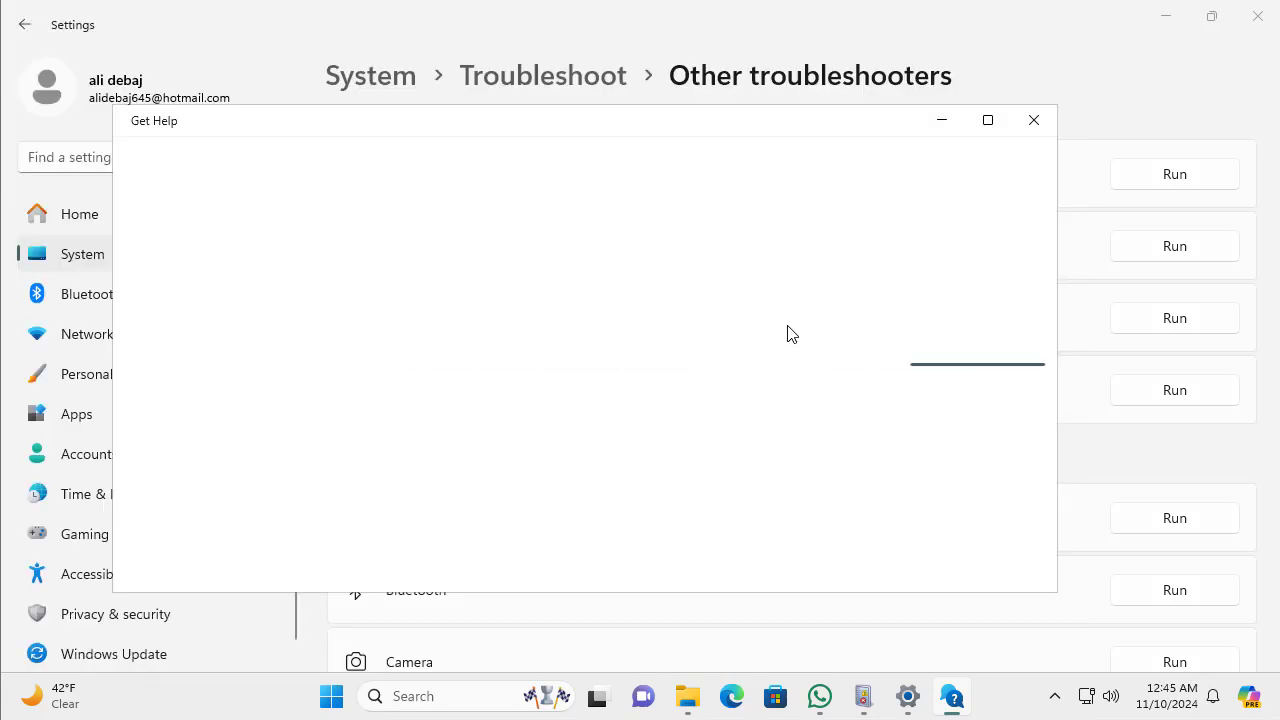
{"action": "left_click", "coordinate": [1033, 122]}
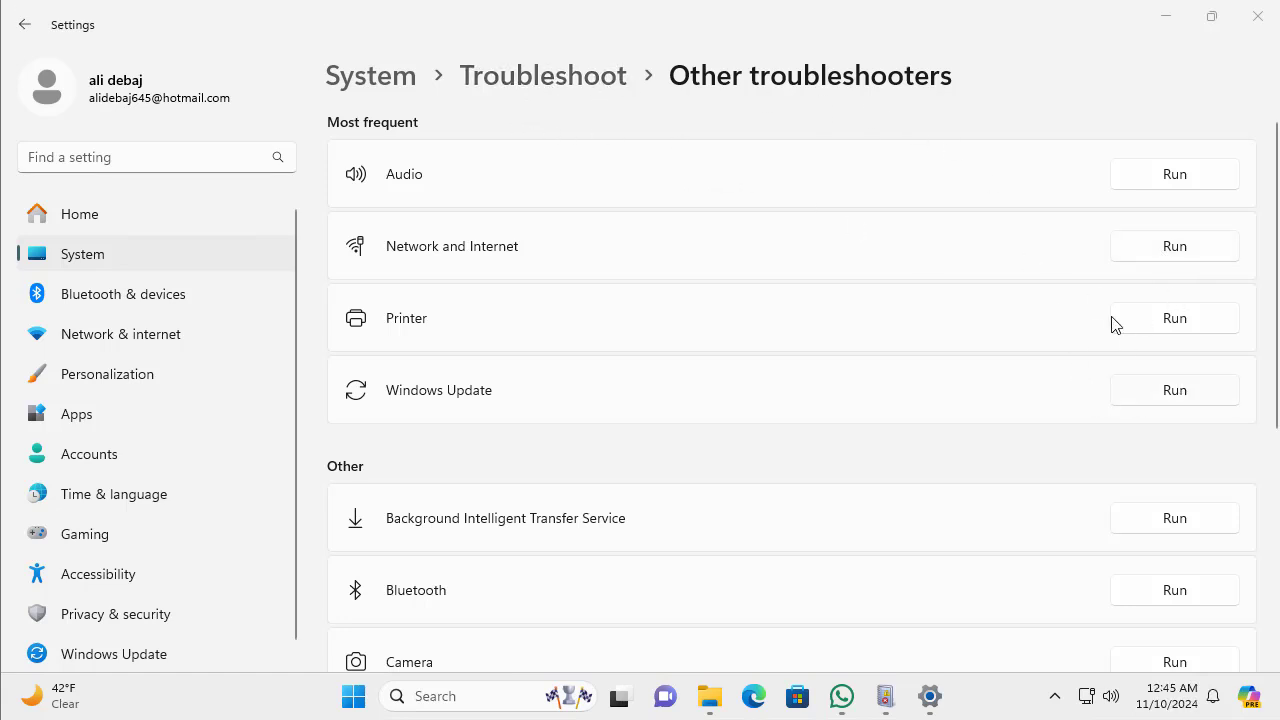
{"action": "left_click", "coordinate": [1177, 320]}
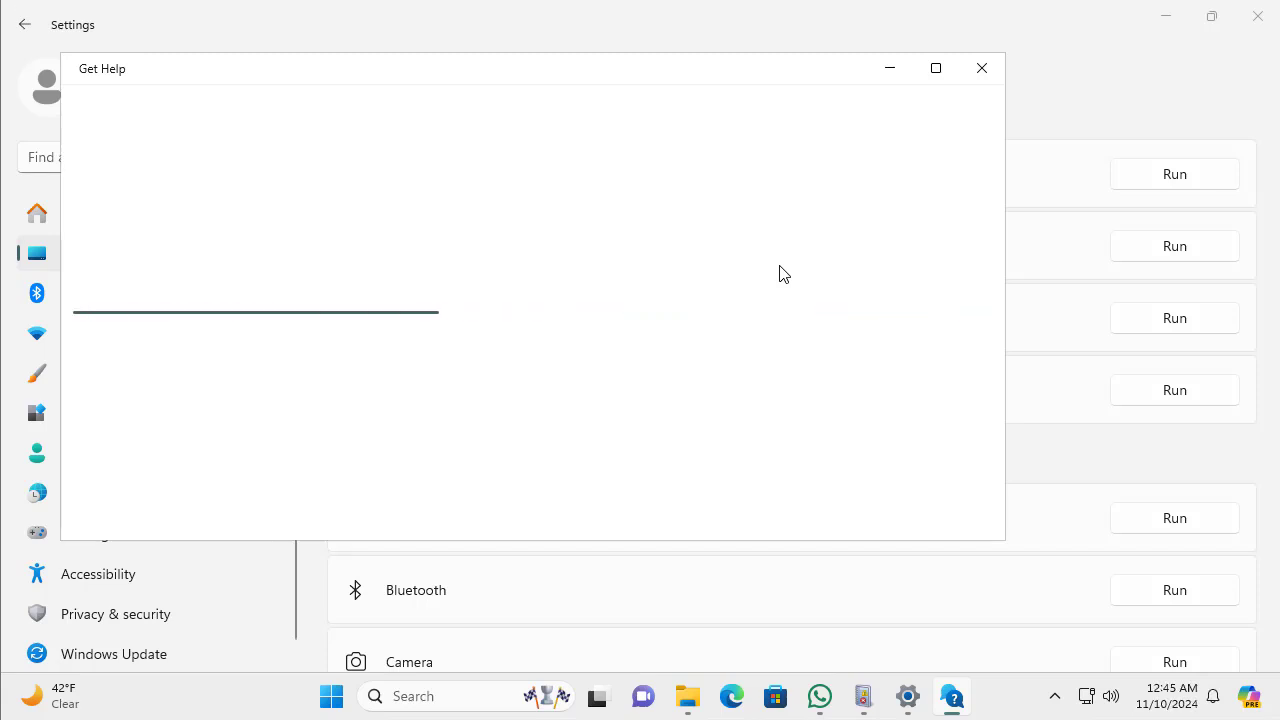
{"action": "left_click", "coordinate": [982, 68]}
- Look over the remaining troubleshooters, view the recommended troubleshooter history, and return to the System page
{"action": "scroll", "coordinate": [923, 277], "scroll_direction": "down", "scroll_amount": 3}
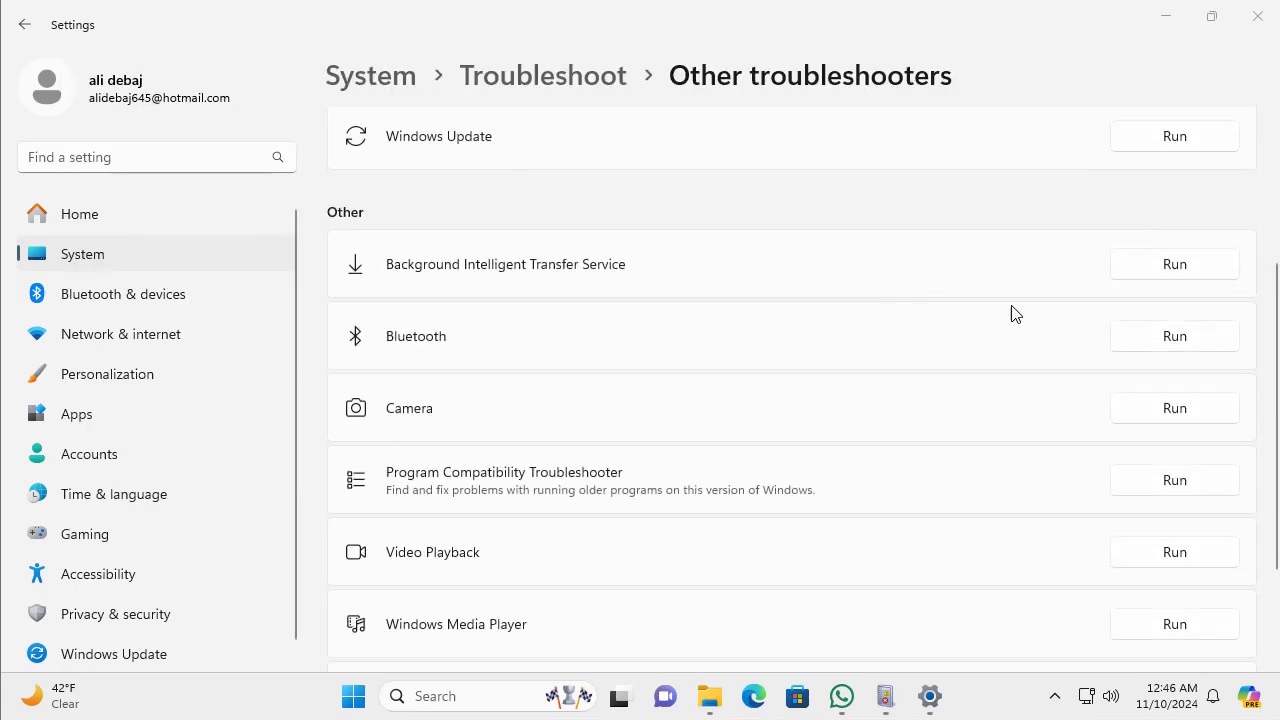
{"action": "scroll", "coordinate": [1000, 320], "scroll_direction": "down", "scroll_amount": 3}
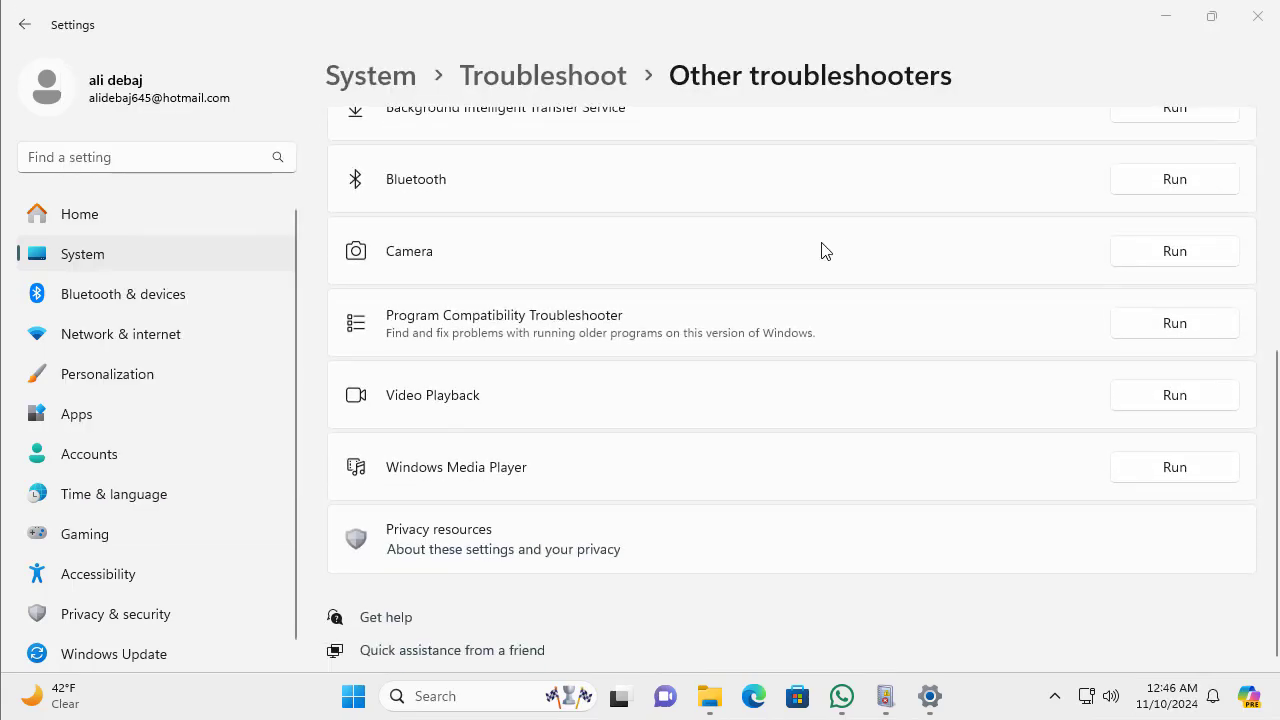
{"action": "left_click", "coordinate": [537, 86]}
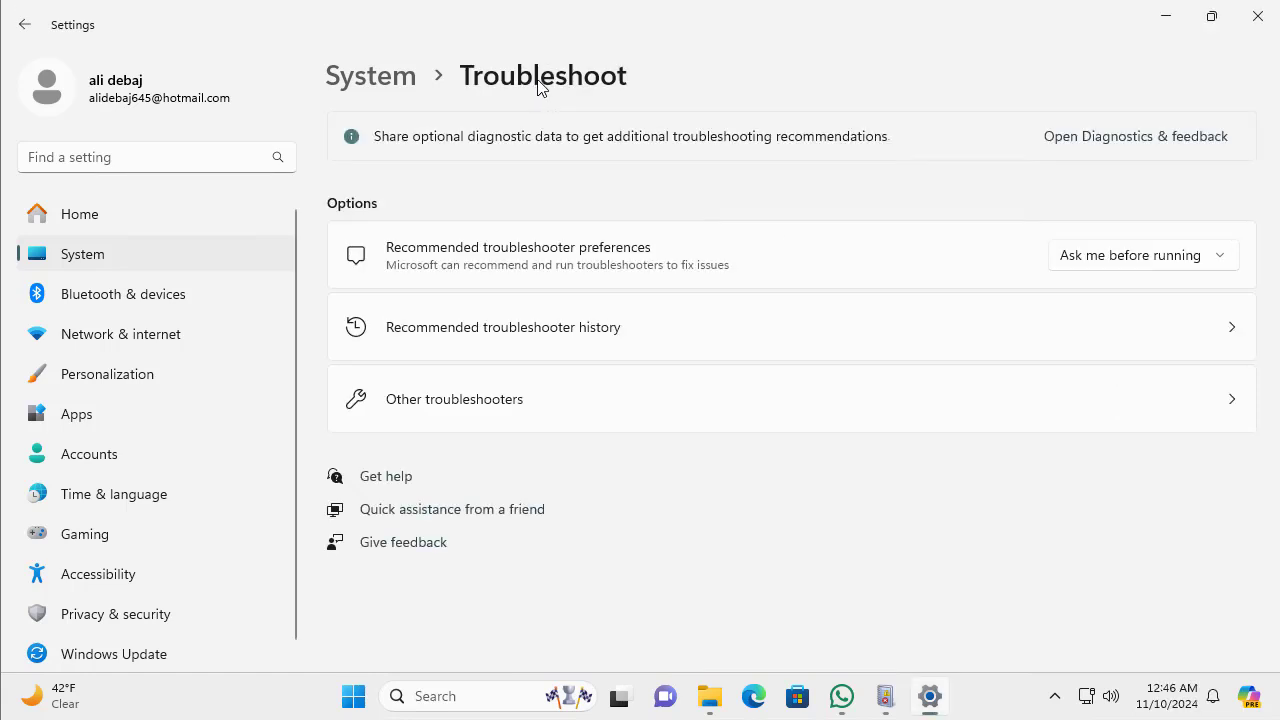
{"action": "left_click", "coordinate": [772, 328]}
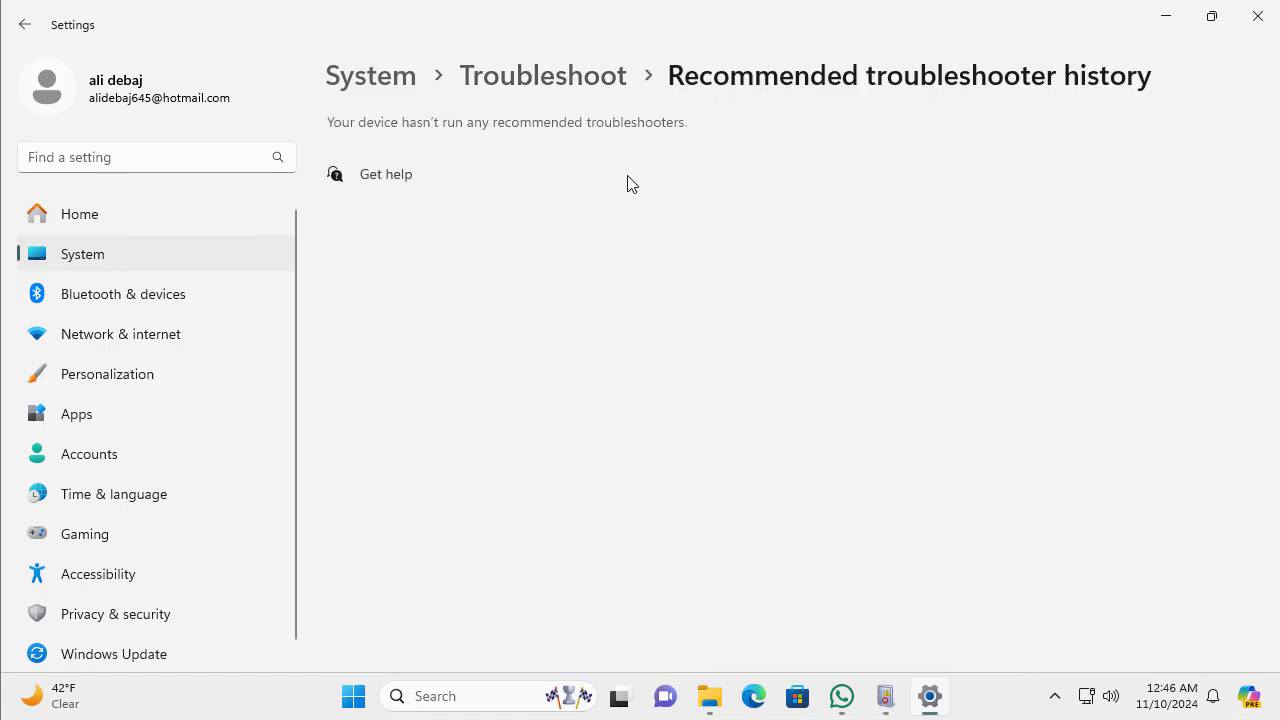
{"action": "left_click", "coordinate": [511, 79]}
{"action": "left_click", "coordinate": [370, 78]}
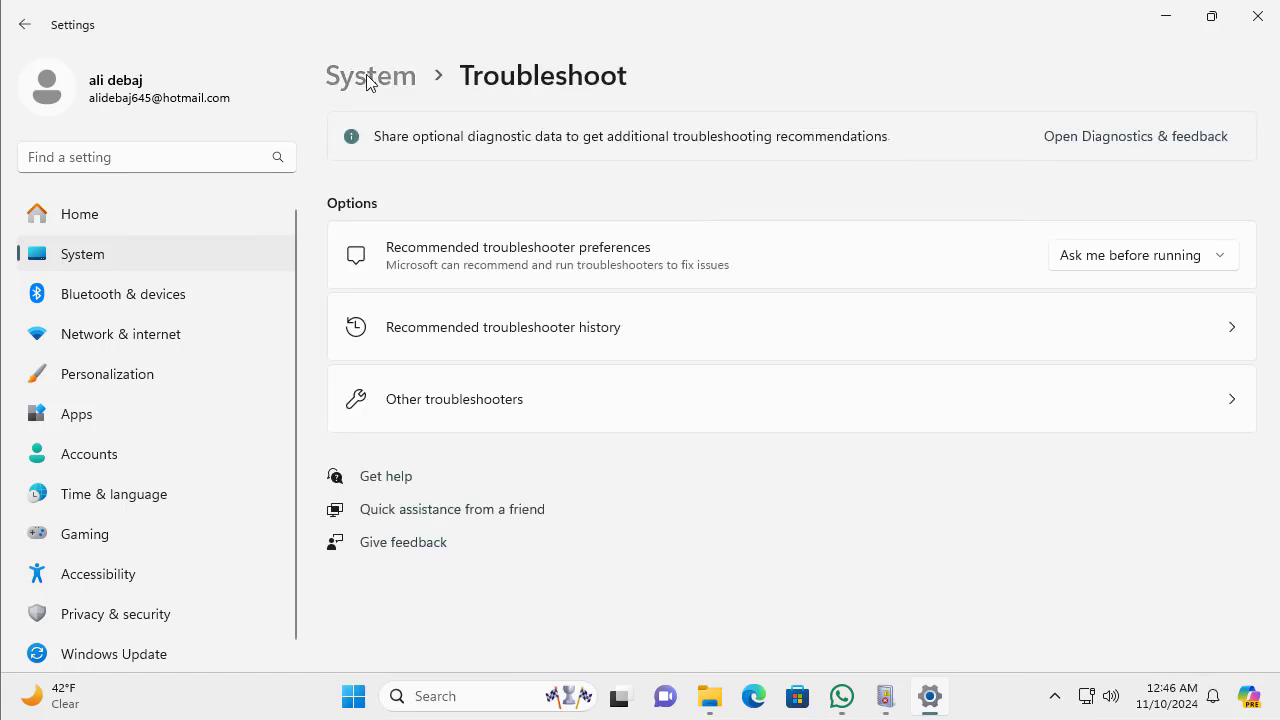